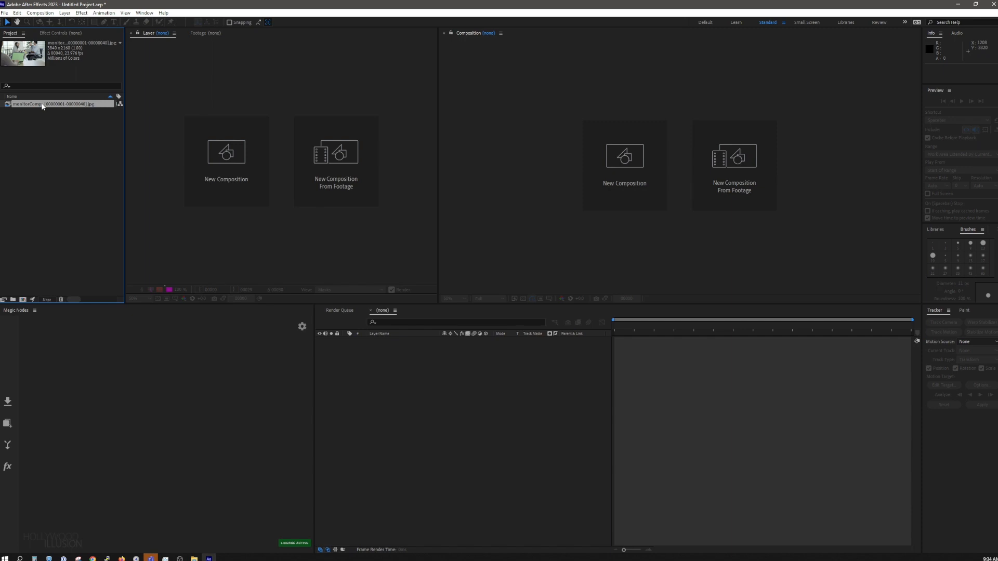
drag(43, 106, 23, 299)
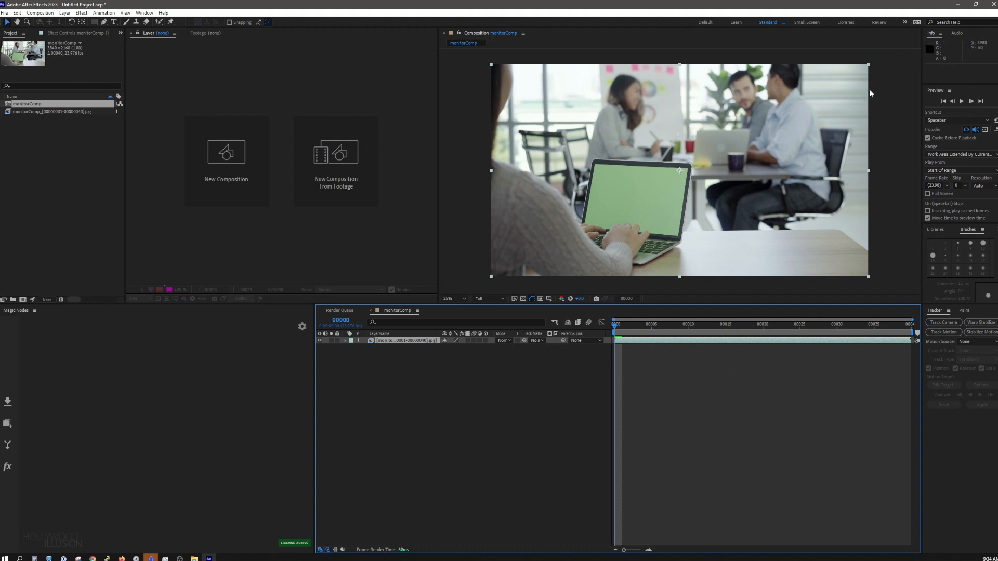
click(58, 161)
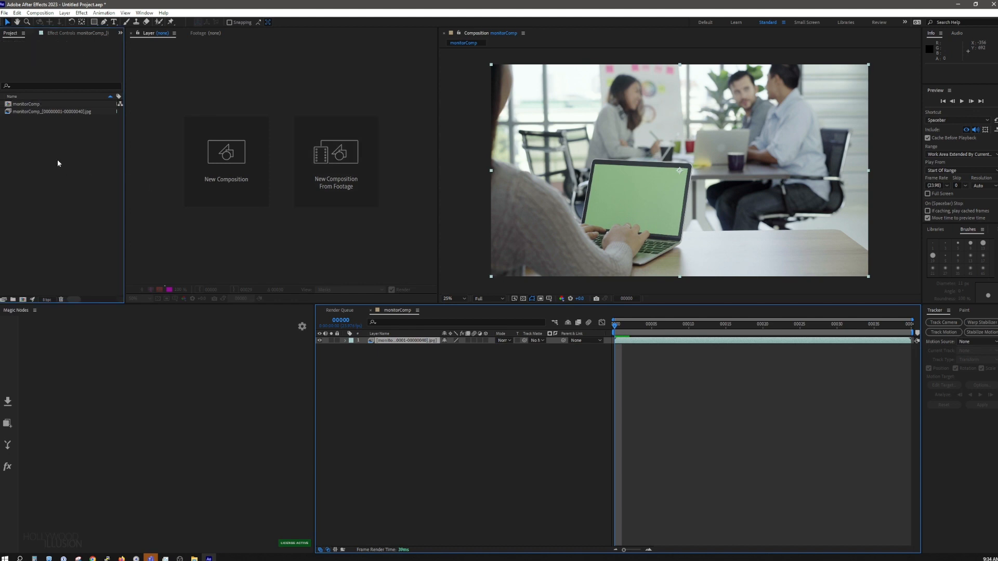
click(21, 104)
key(Delete)
key(Return)
click(71, 105)
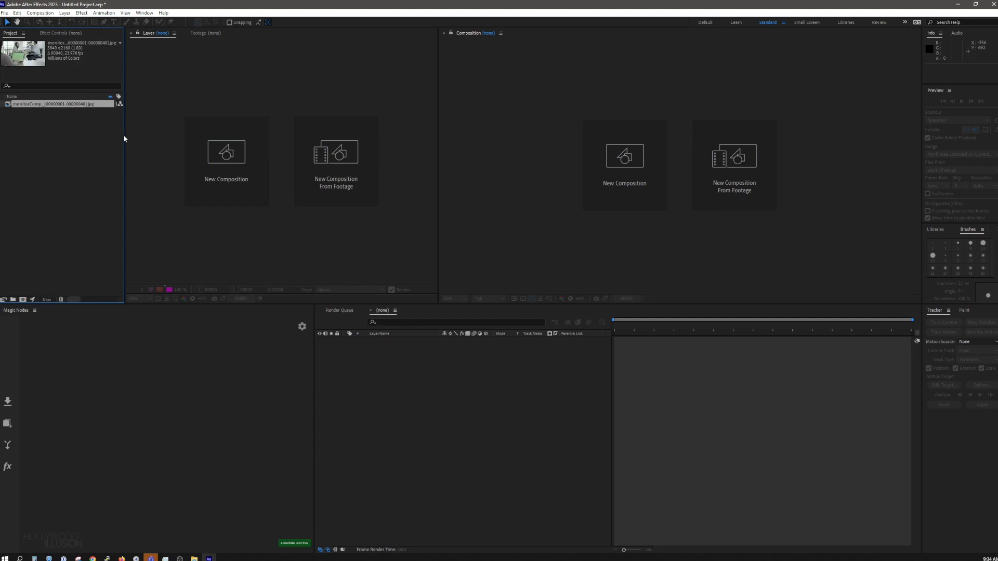
Widen the Project panel and narrow the Magic Nodes panel to give the timeline more room.
drag(125, 138, 173, 130)
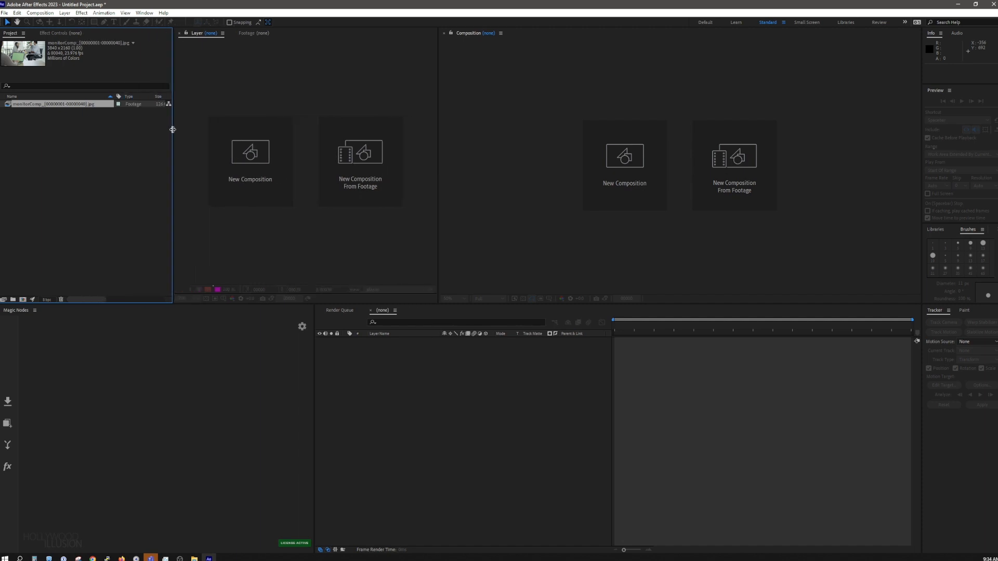
drag(314, 434, 234, 434)
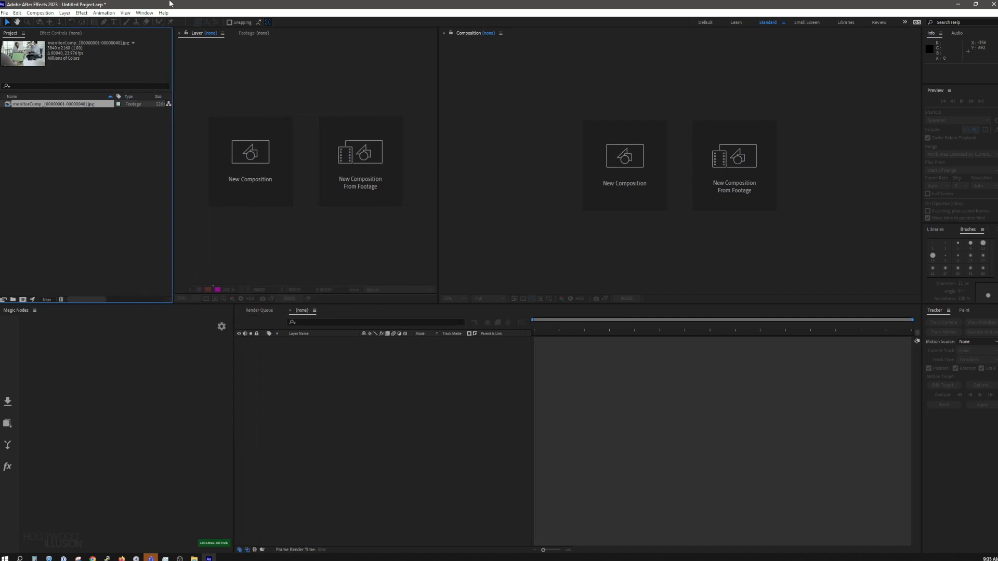
Check that Magic Nodes is enabled among the installed extensions.
click(144, 13)
mouse_move(220, 54)
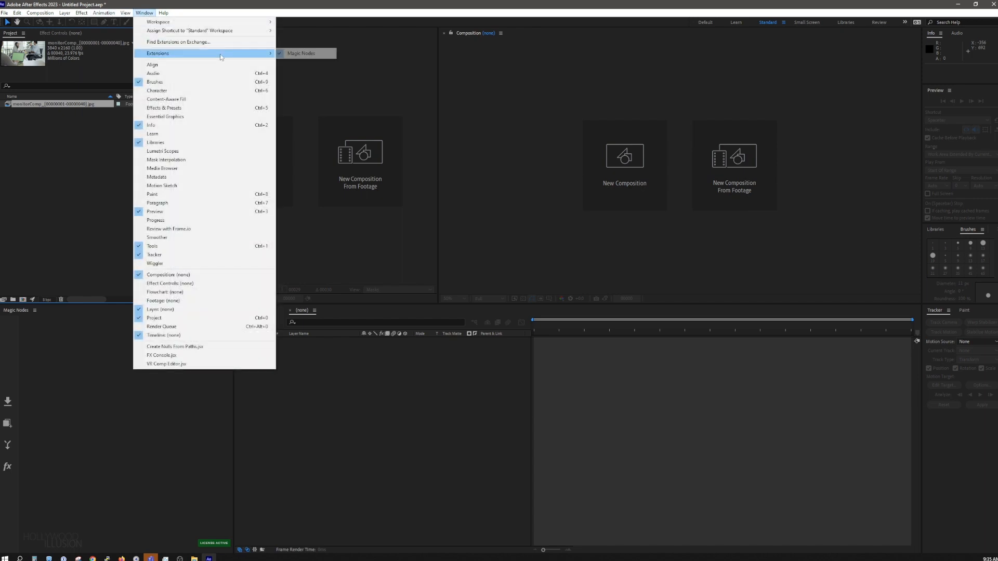
click(113, 415)
click(70, 182)
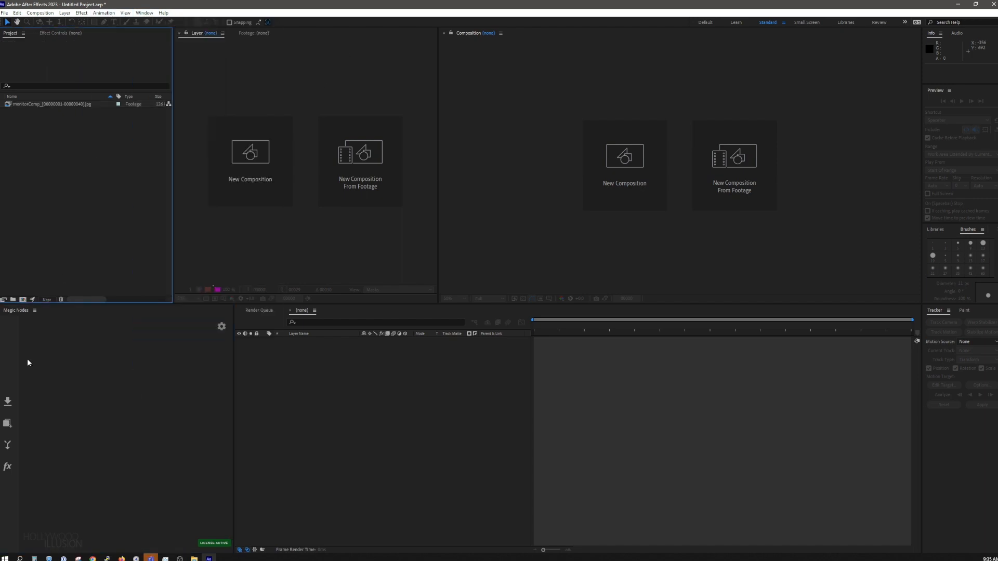
click(99, 438)
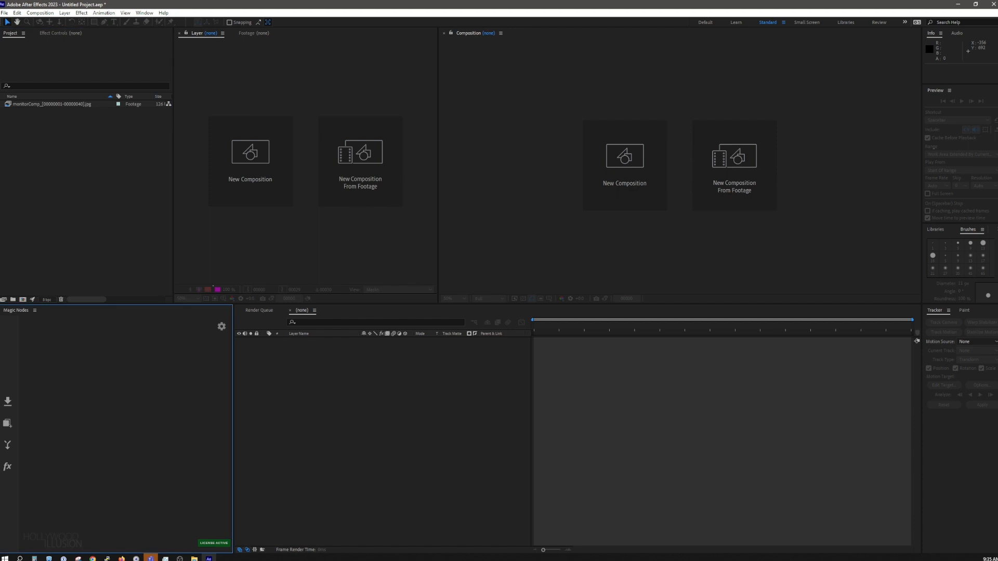
Import the monitorComp image sequence into Magic Nodes as a footage node.
click(78, 103)
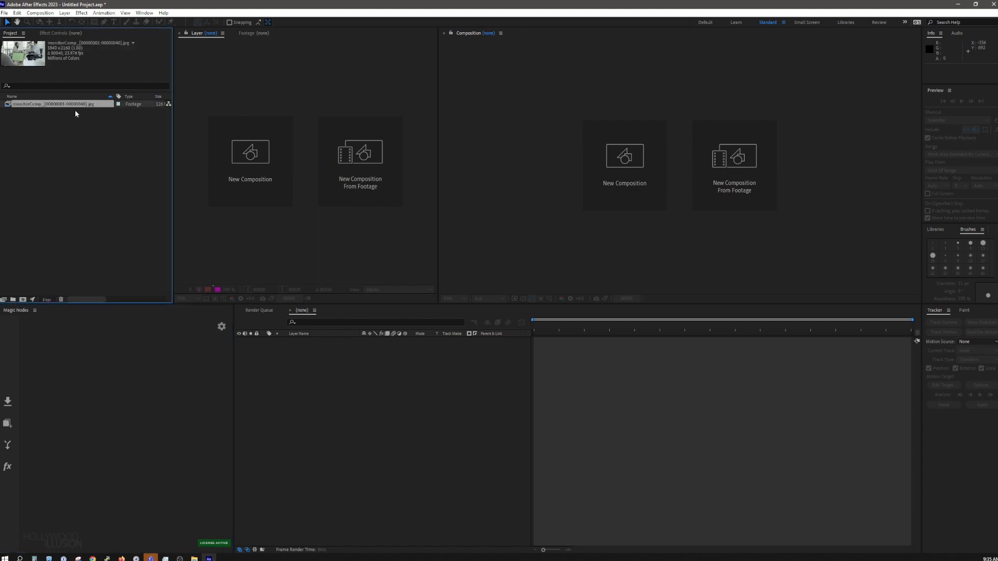
click(9, 401)
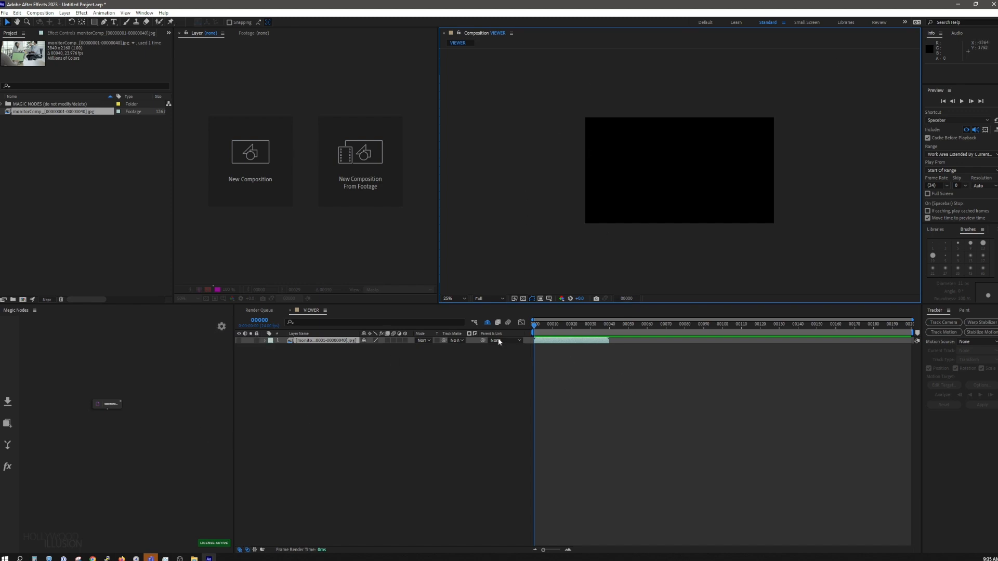
Configure the Magic Nodes project settings to width 3840, height 2160, duration 40 frames and 23.976 FPS.
click(220, 328)
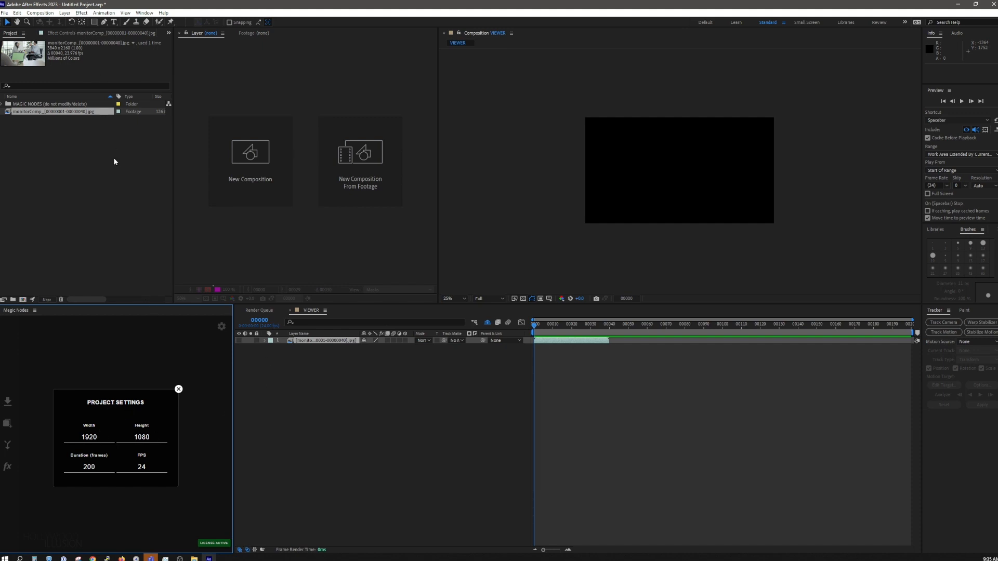
double_click(91, 437)
text(3840)
key(Tab)
text(21)
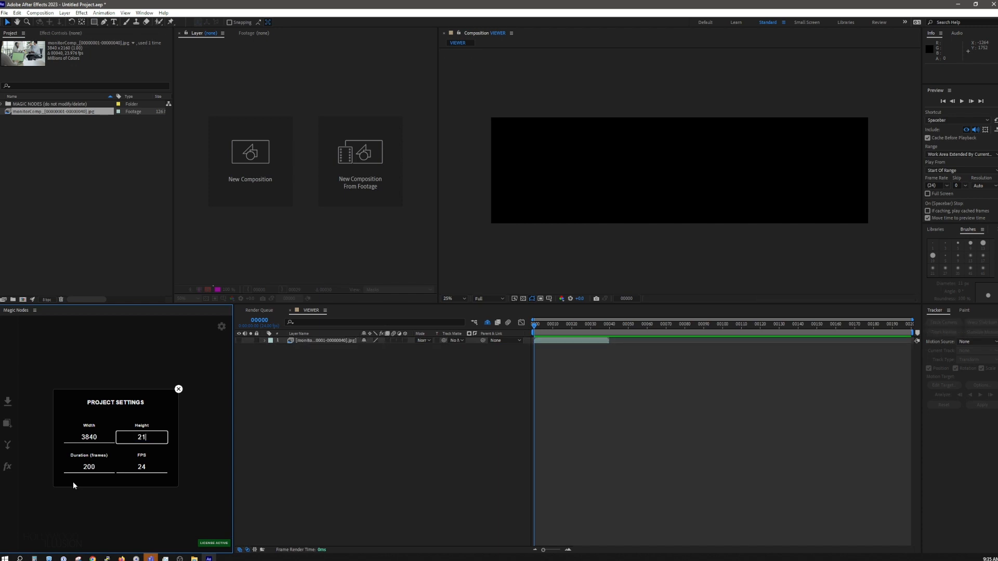
text(60)
click(93, 467)
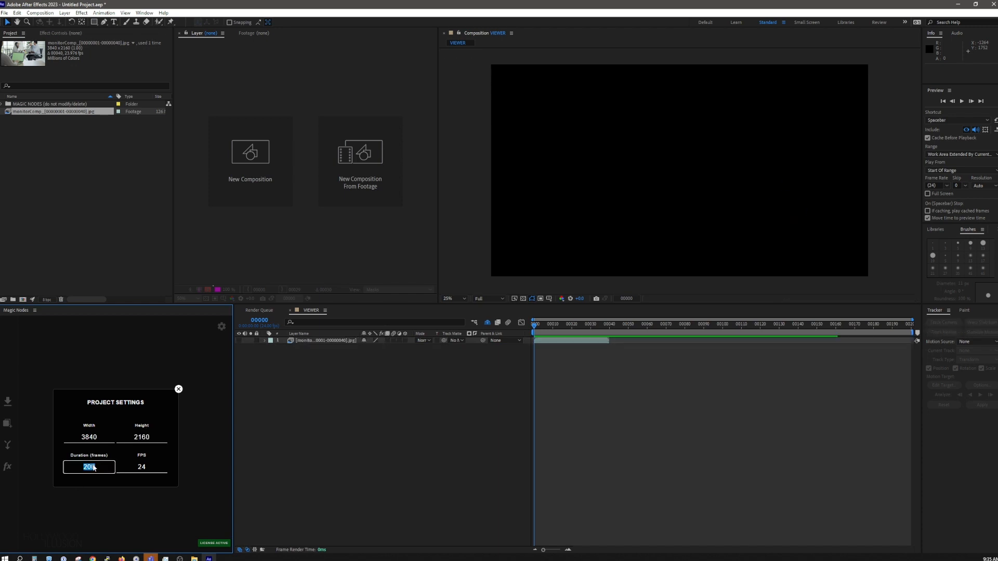
text(40)
click(153, 468)
text(23.976)
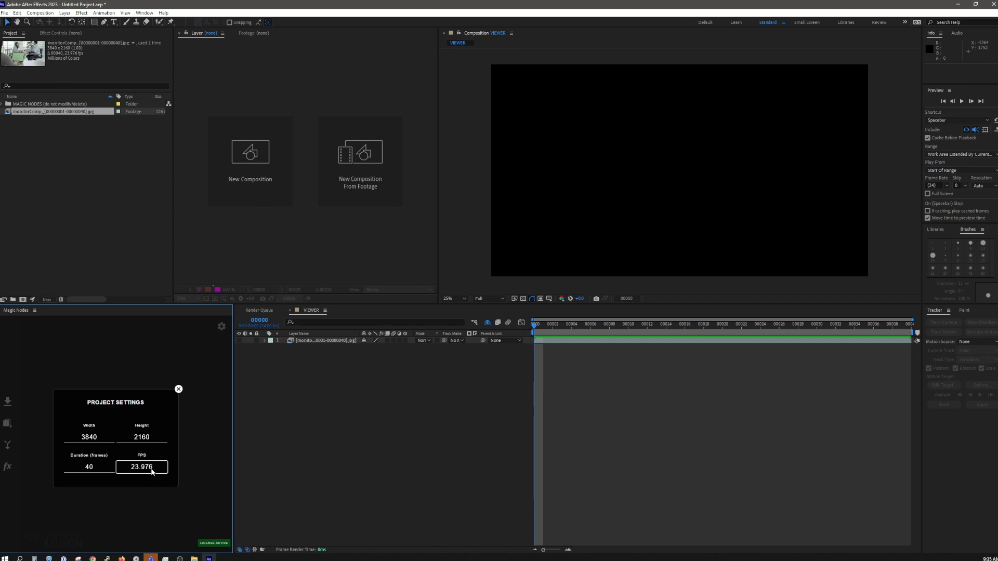
click(173, 465)
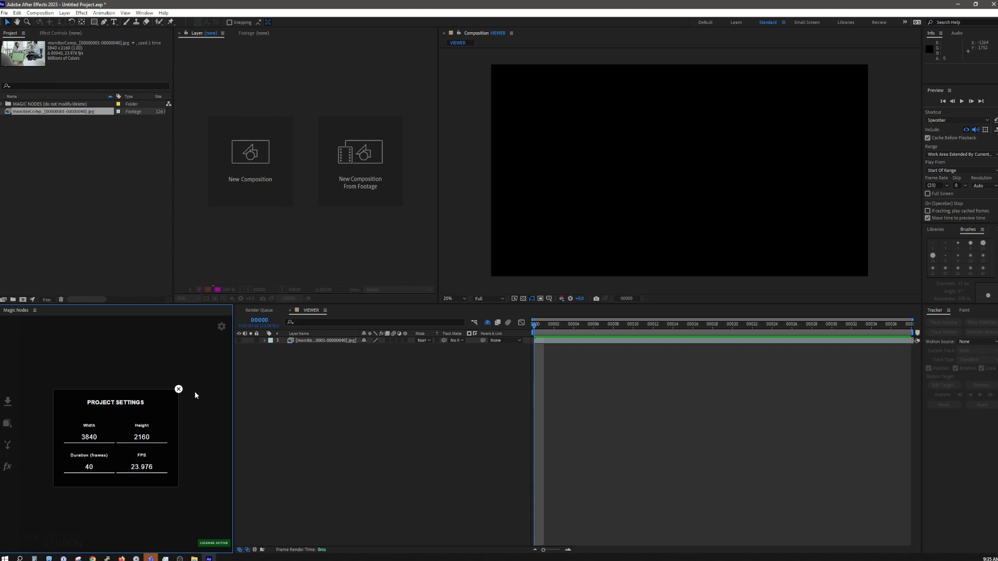
click(179, 390)
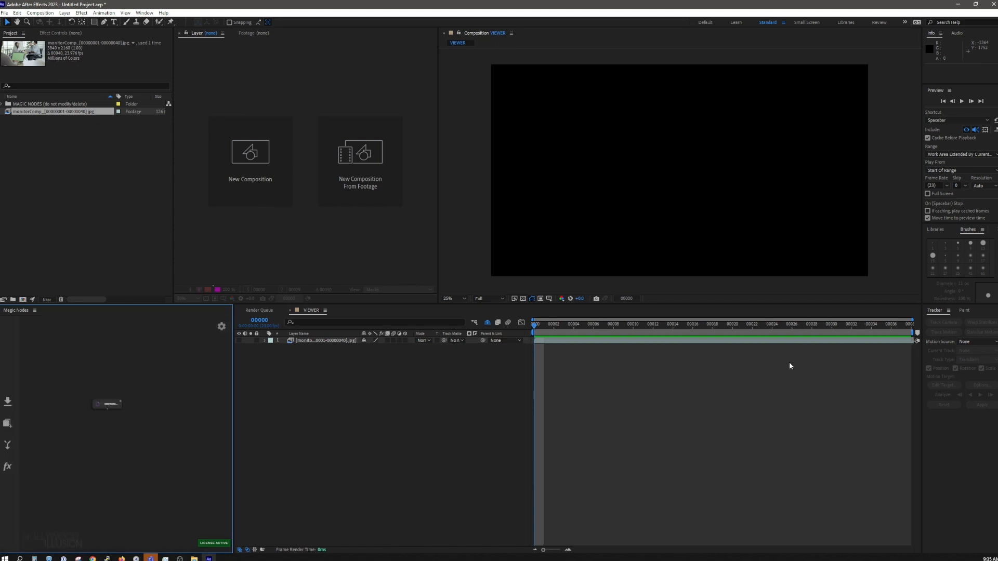
Configure the VIEWER composition with a 23.976 fps frame rate, a duration of 40 frames and start frame 1.
click(902, 332)
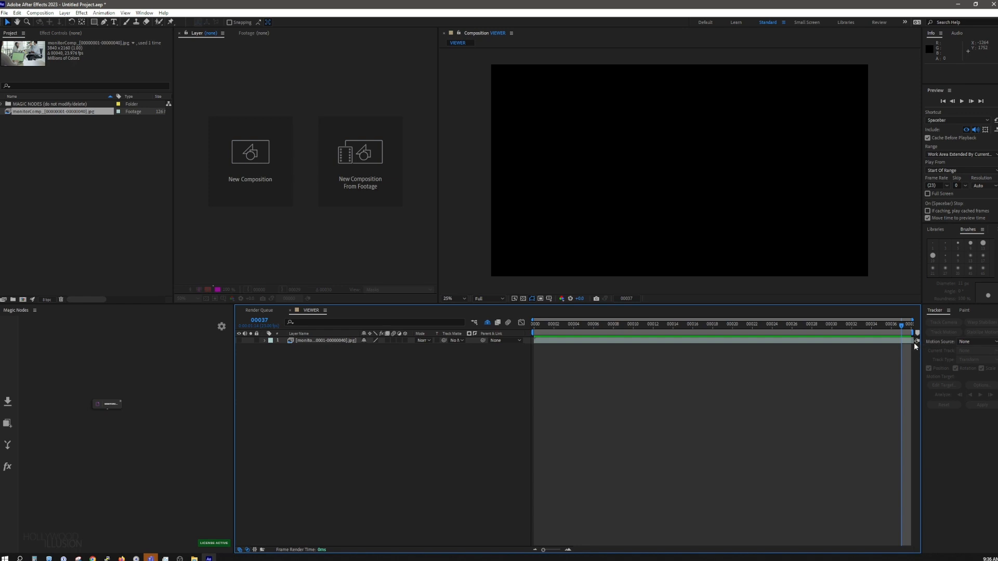
right_click(716, 395)
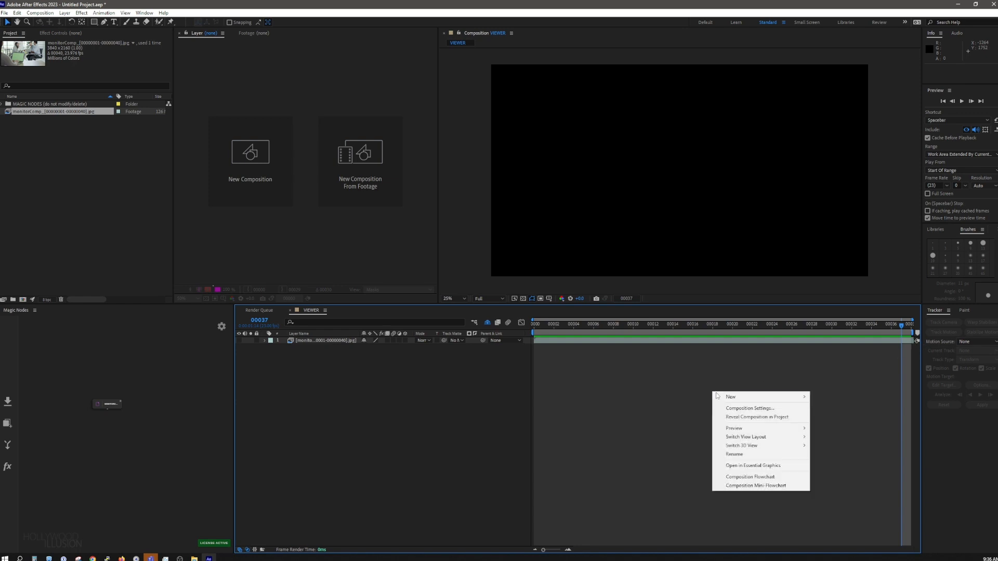
click(741, 408)
click(510, 259)
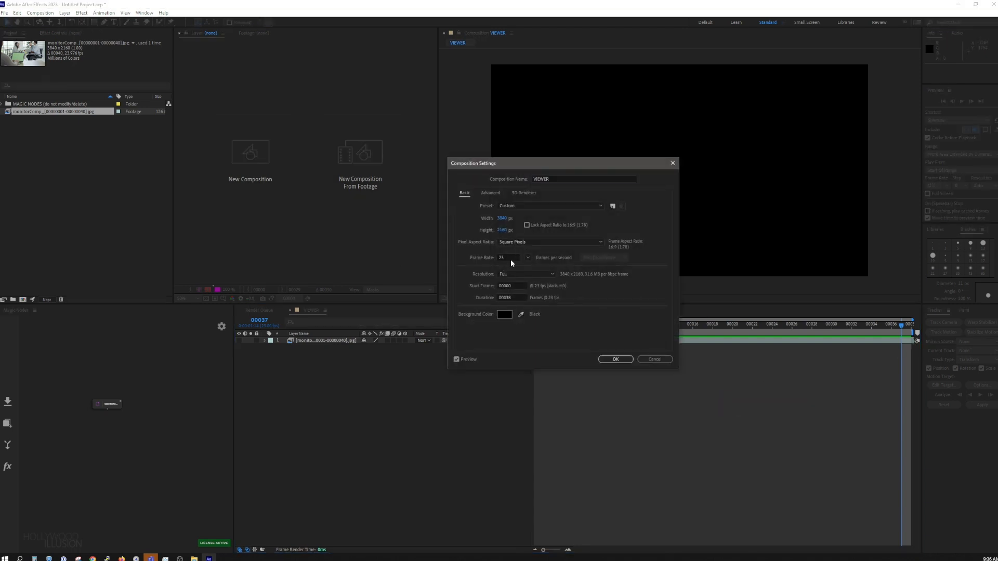
drag(508, 256, 390, 241)
click(512, 258)
text(.976)
double_click(512, 298)
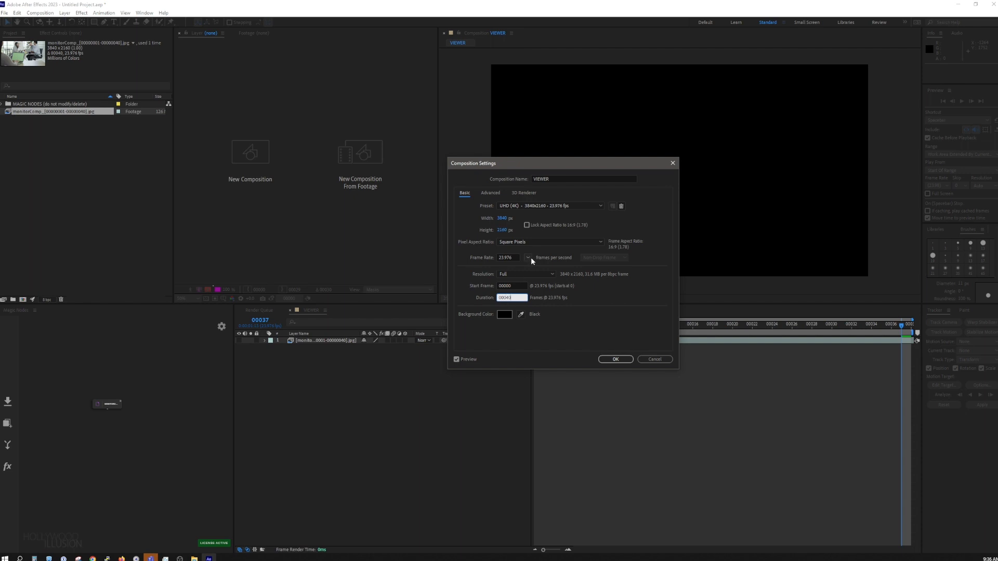
click(510, 286)
text(1)
click(623, 360)
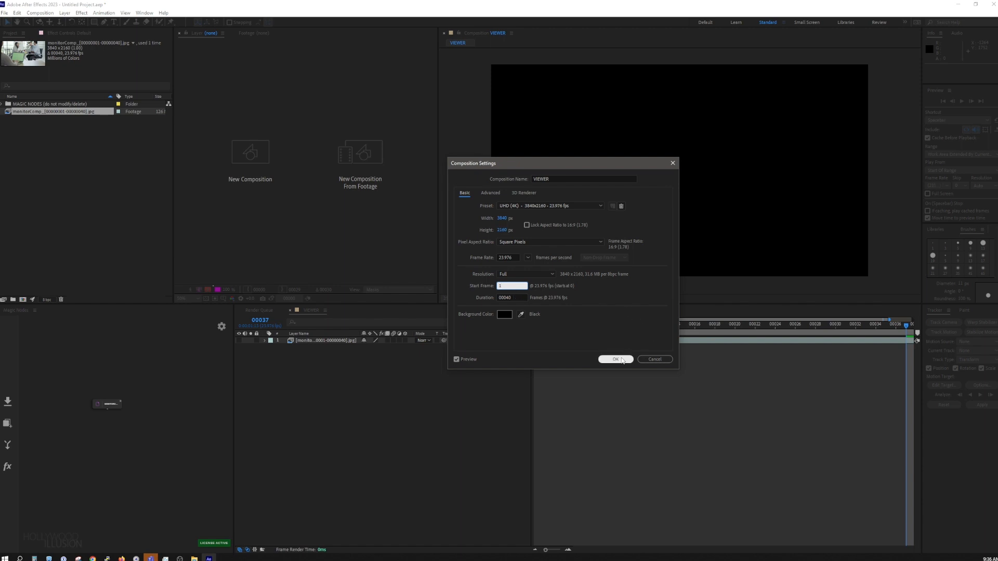
Extend the visible timeline range to the full composition and move the playhead to frame 9.
drag(890, 321, 898, 320)
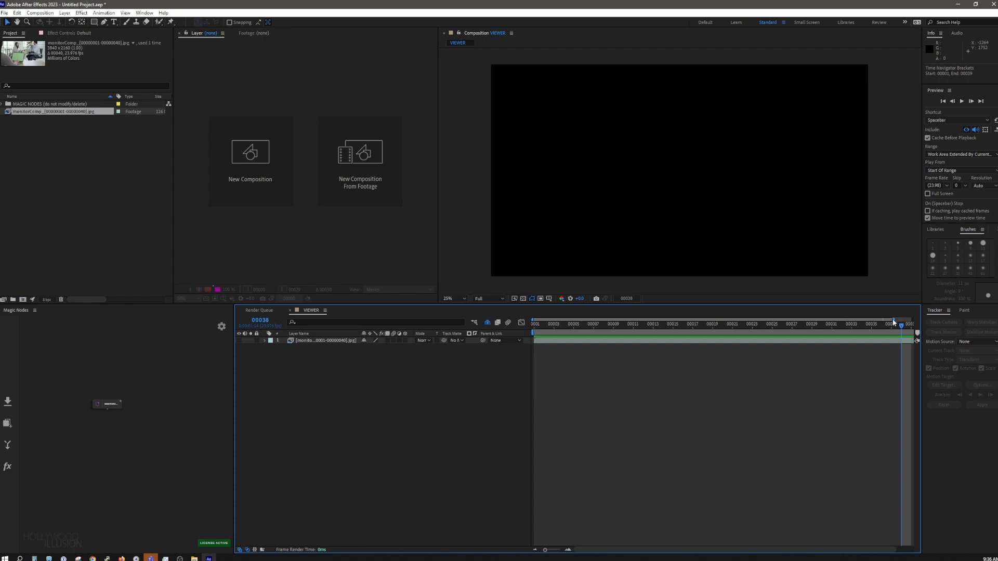
drag(894, 321, 962, 328)
drag(885, 320, 623, 392)
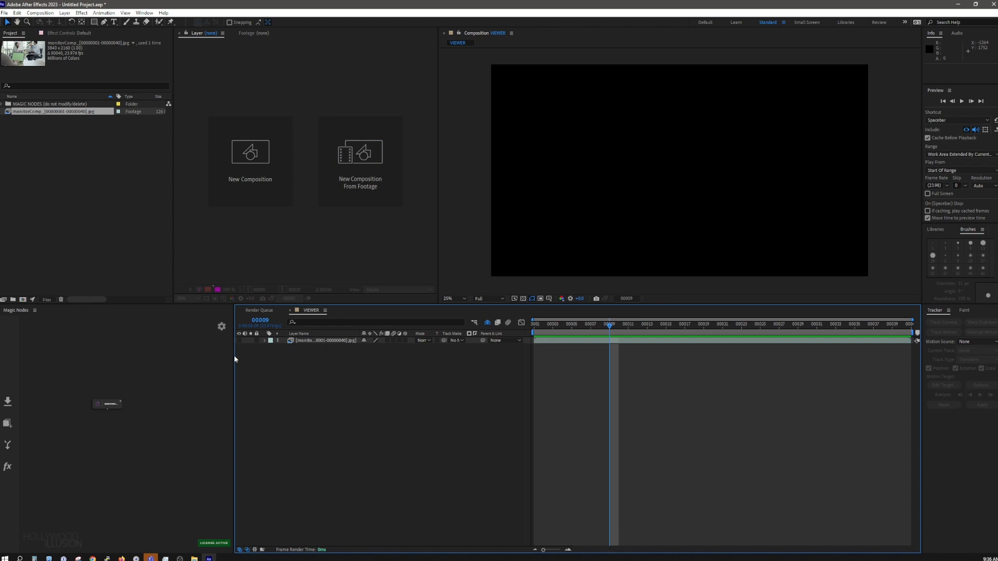
Widen the Magic Nodes panel and display the monitorComp footage node in the viewer.
drag(235, 356, 338, 377)
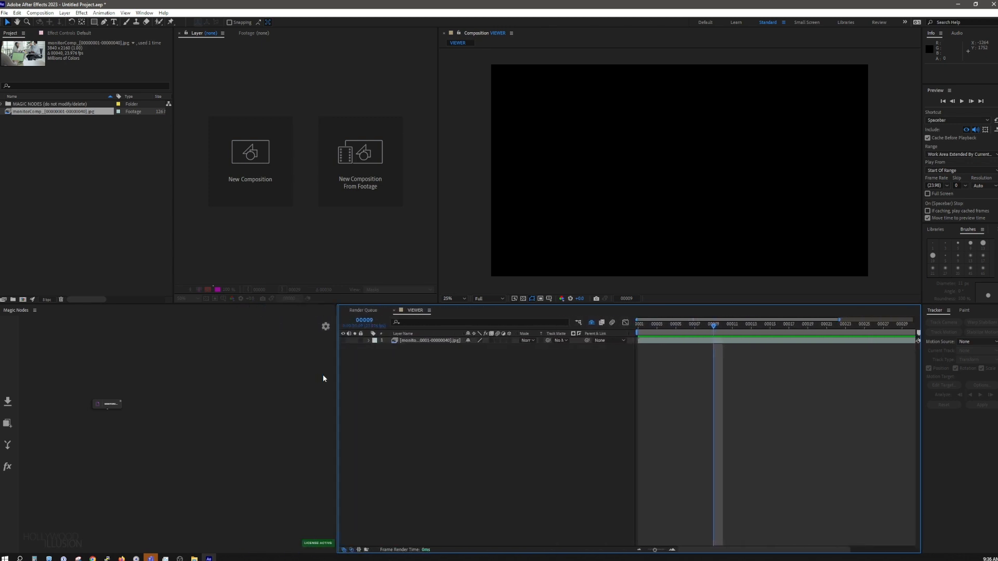
click(123, 404)
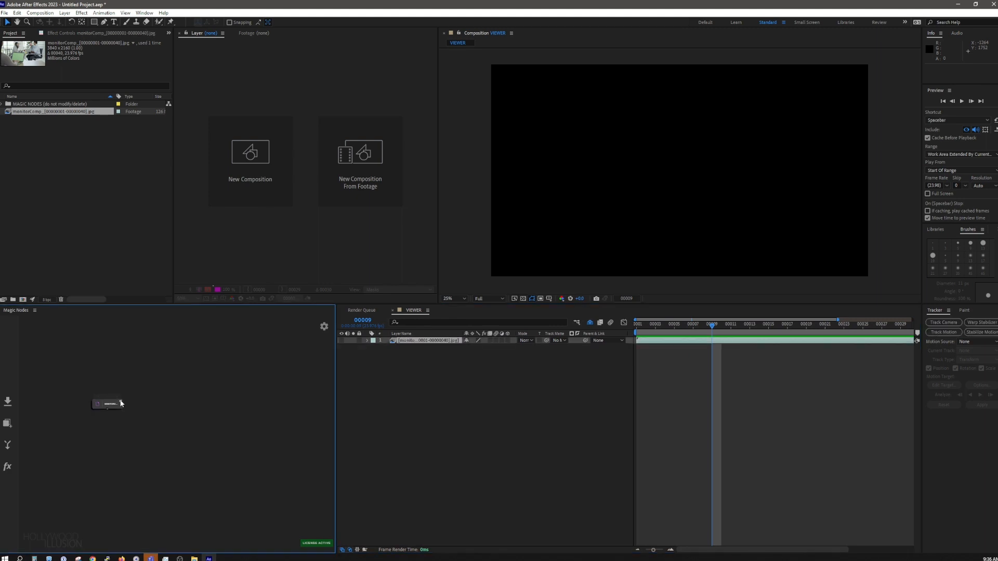
scroll(119, 403, up, 4)
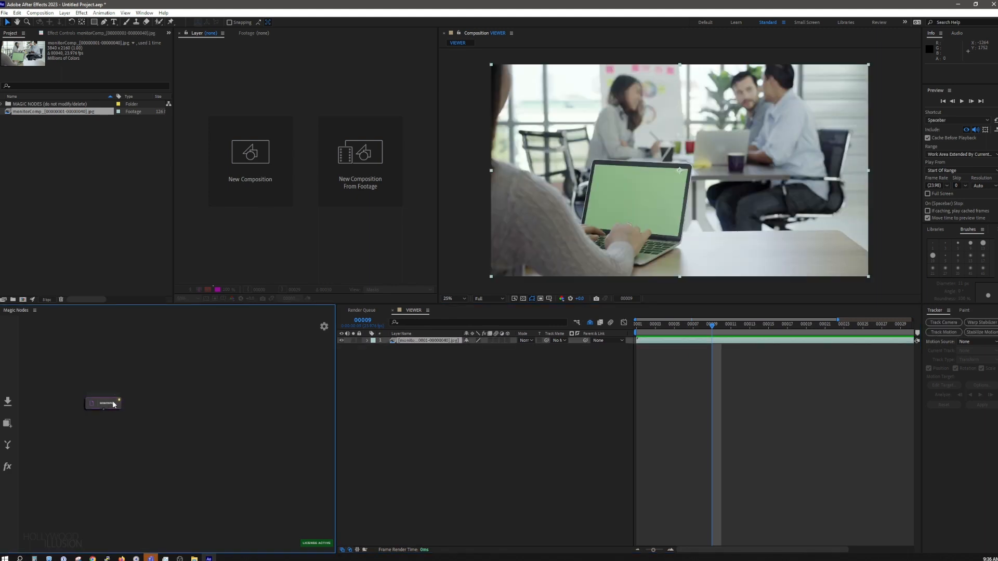
Preview the office footage and inspect the laptop area at 100% and 50% magnification.
click(462, 423)
key(space)
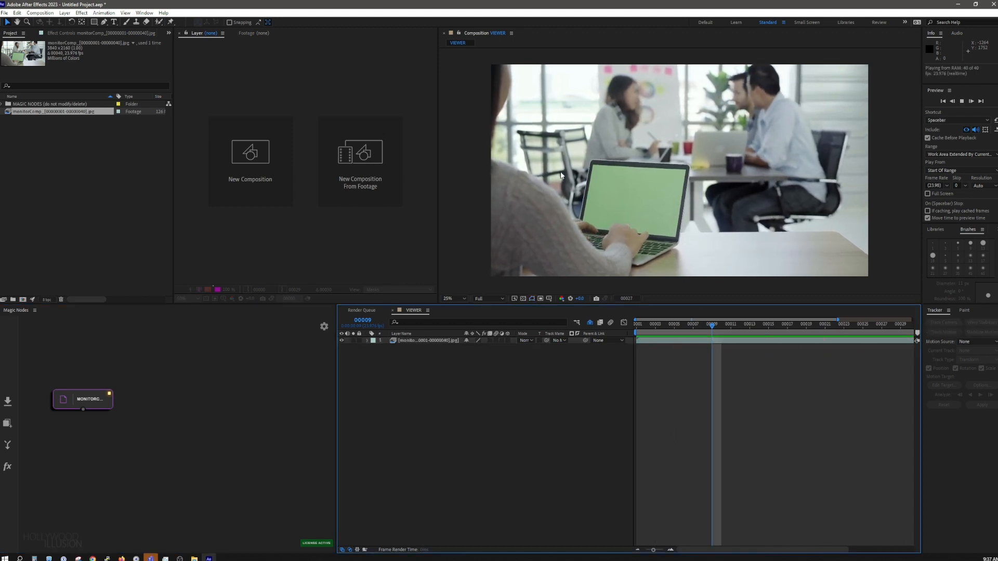
key(slash)
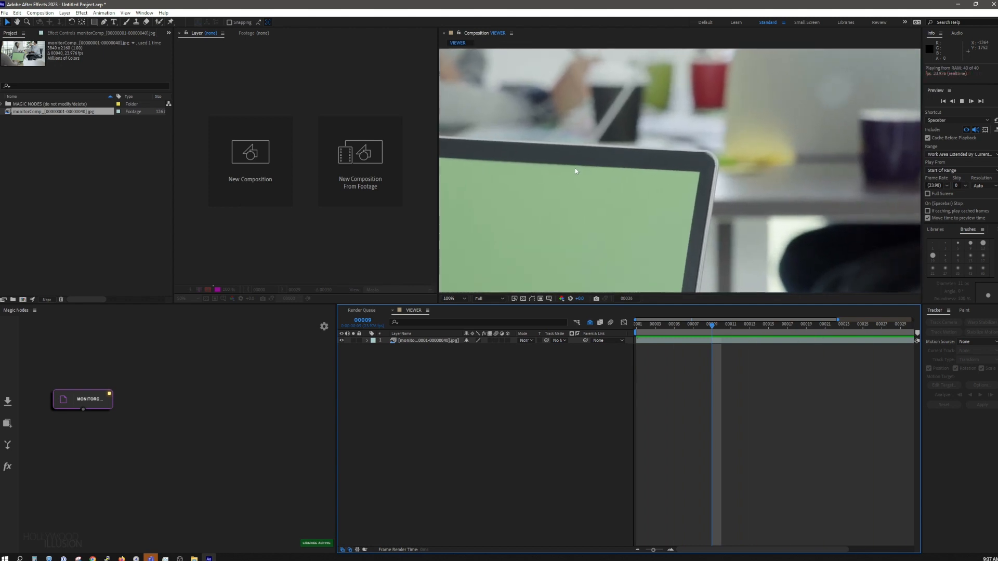
key(comma)
key(comma)
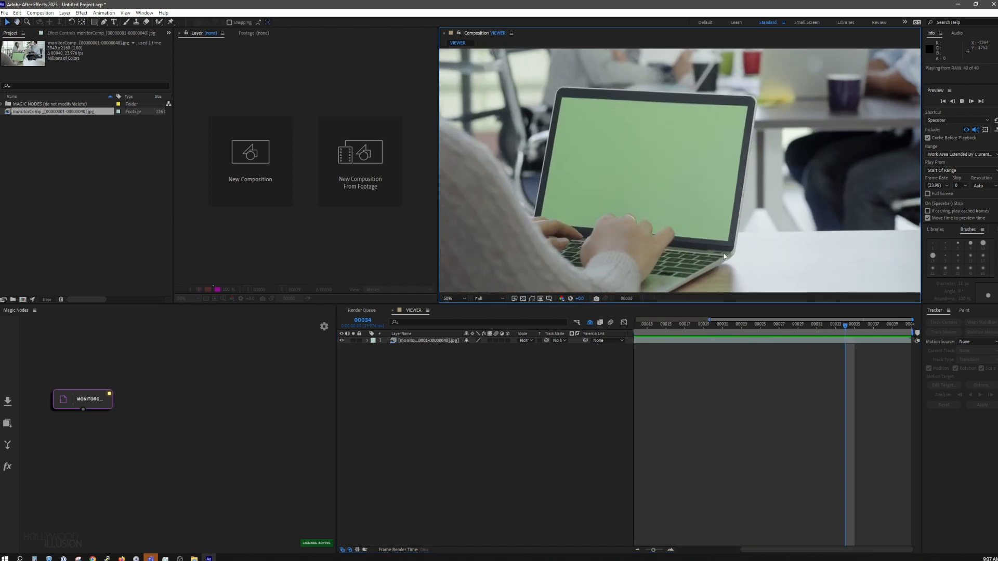
key(space)
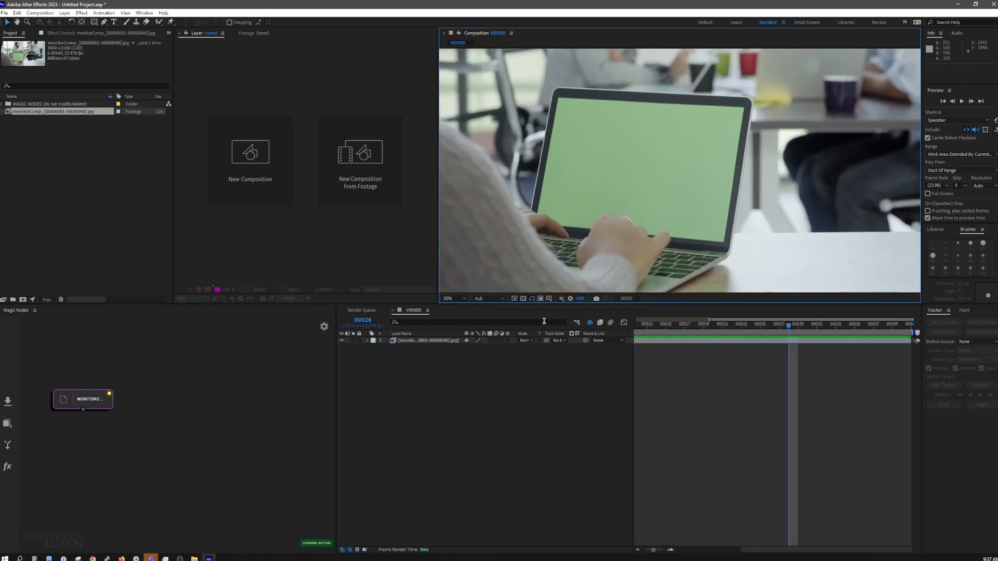
Examine the laptop, the typing hands and the people in the background across the paused frame.
key(h)
drag(703, 253, 689, 293)
drag(700, 166, 615, 282)
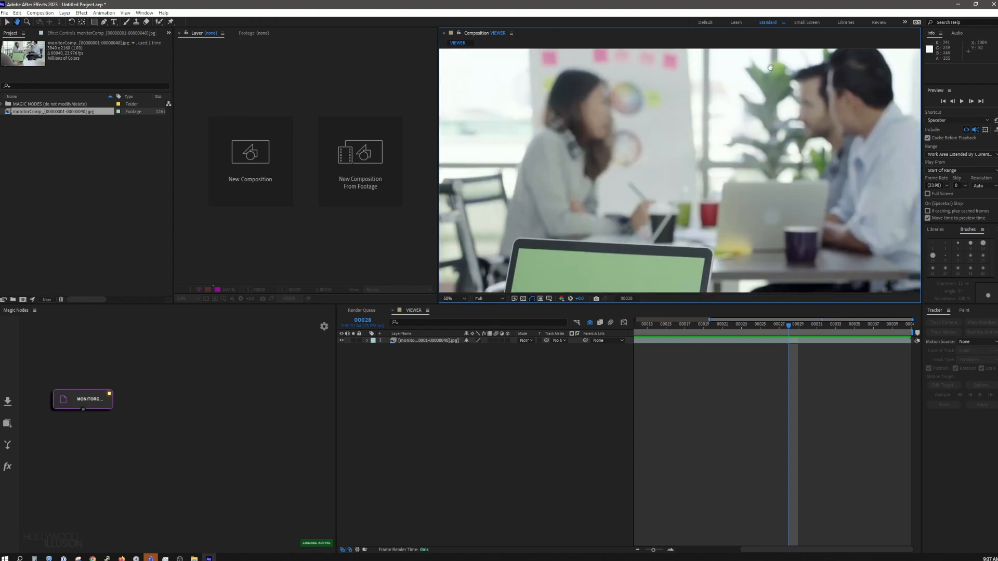
drag(691, 200, 775, 36)
drag(634, 194, 565, 300)
drag(800, 162, 815, 115)
drag(656, 245, 738, 74)
drag(656, 143, 650, 223)
scroll(648, 205, down, 2)
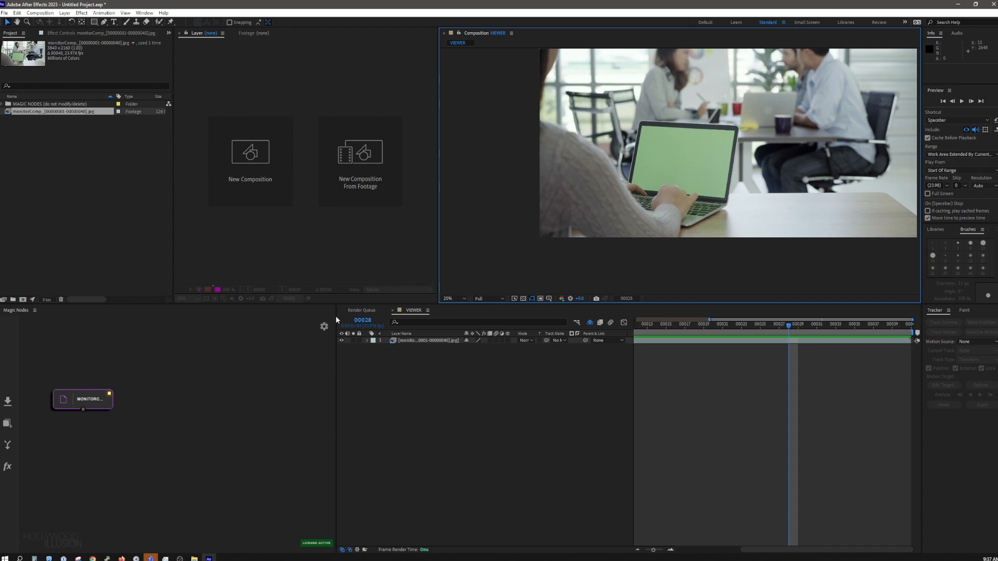
Add a solid node to the Magic Nodes graph.
click(315, 417)
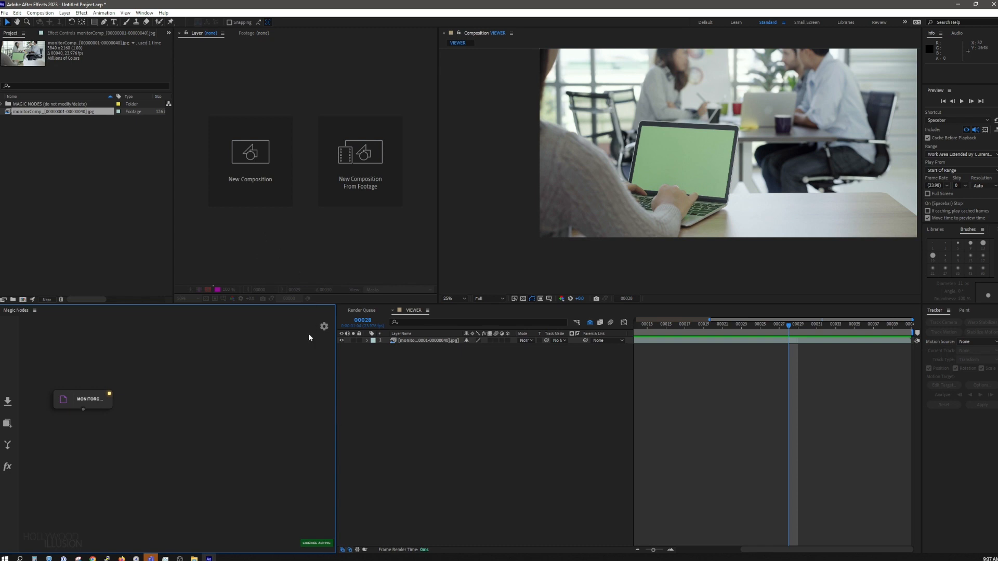
scroll(291, 442, down, 1)
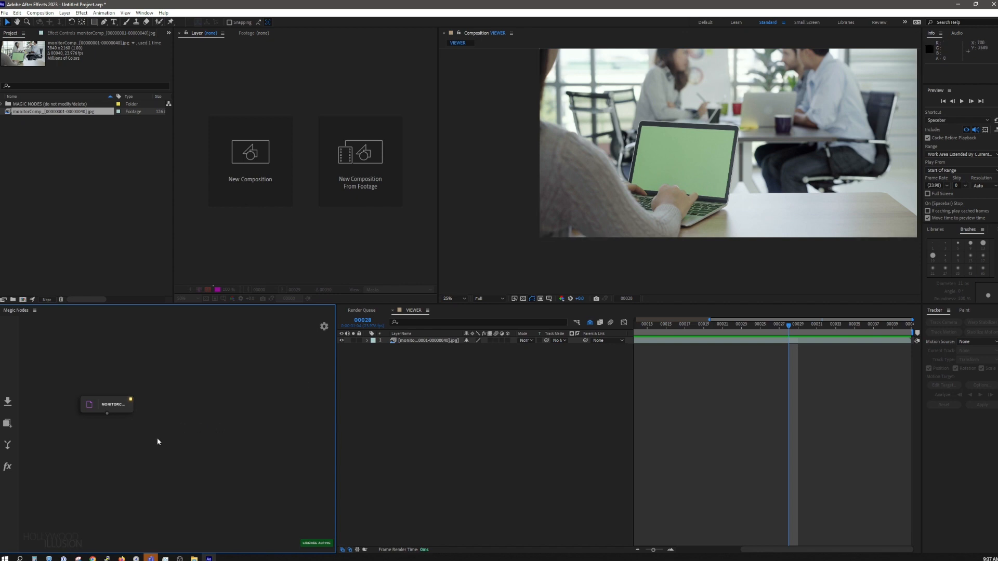
click(8, 424)
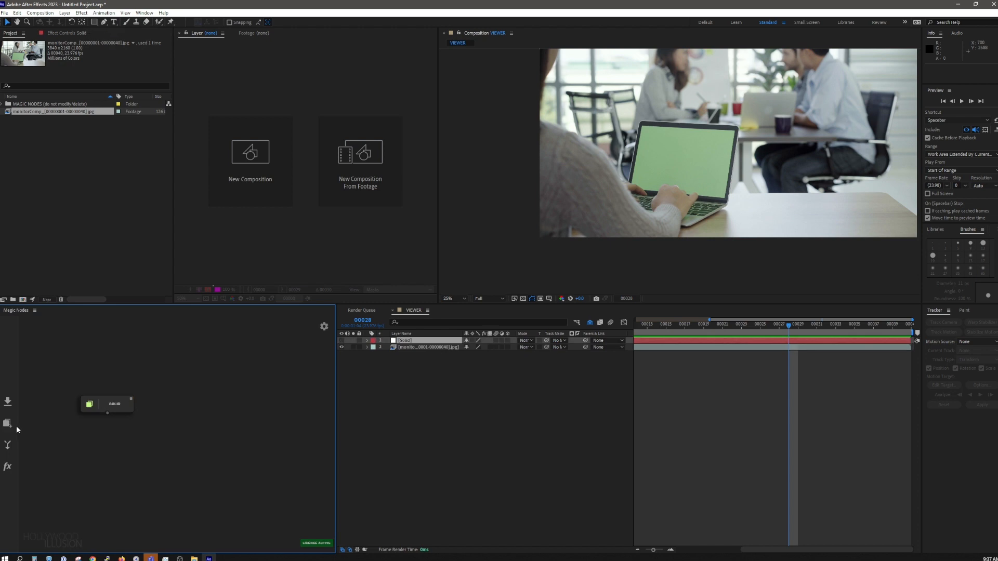
Place the solid node beside the monitorComp footage node and attach a new FX node beneath it.
drag(126, 410, 177, 401)
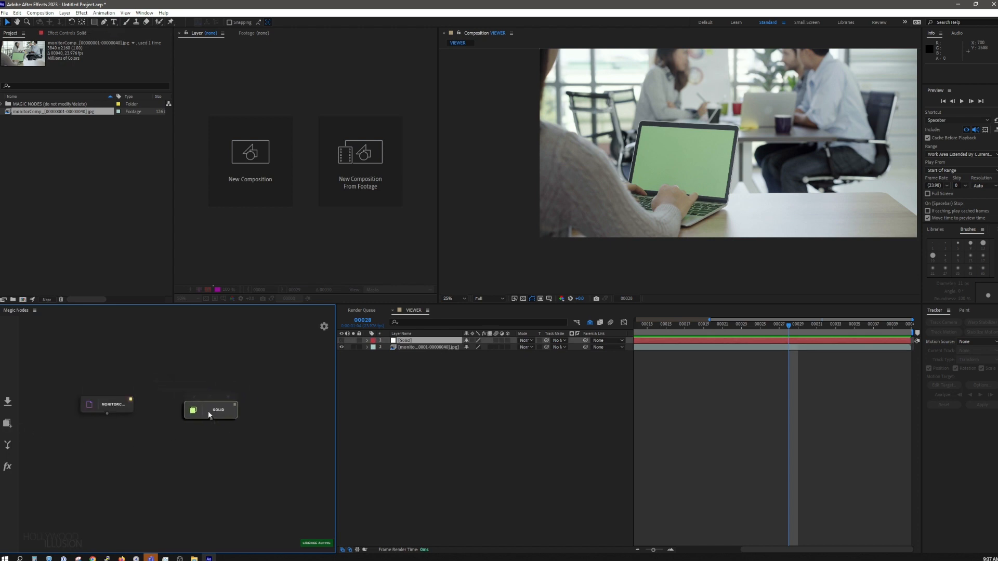
double_click(208, 410)
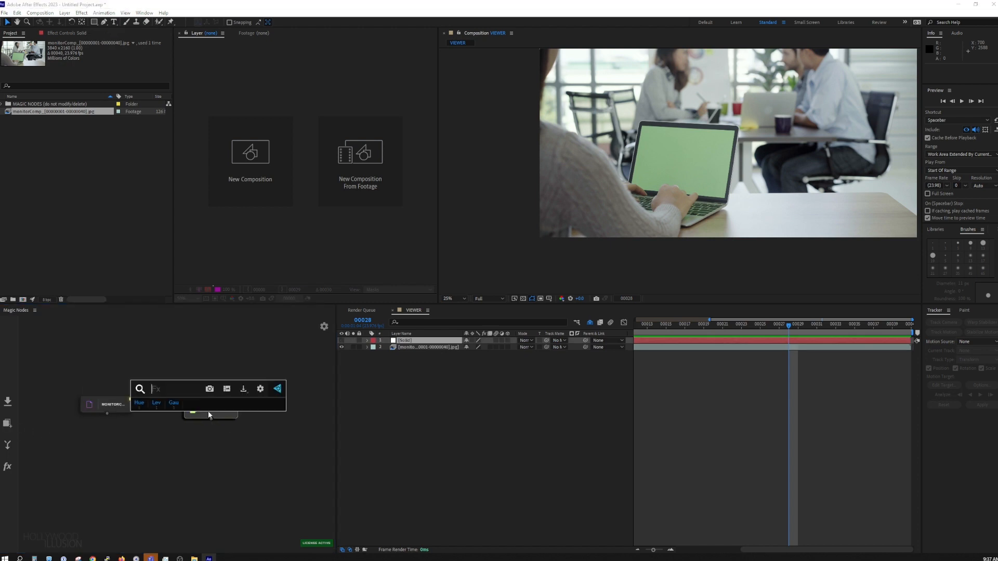
click(220, 435)
drag(8, 466, 219, 449)
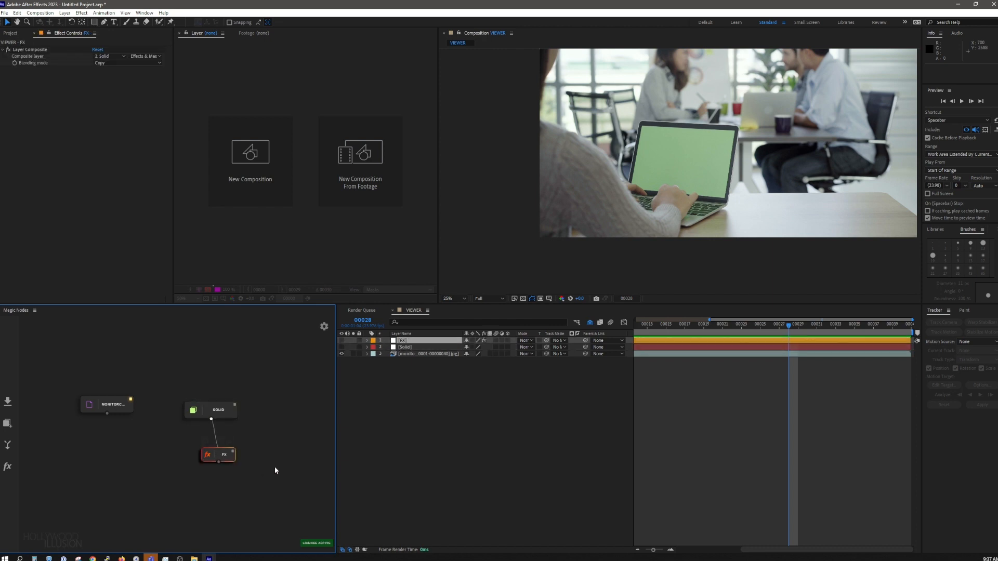
key(ctrl+space)
key(Escape)
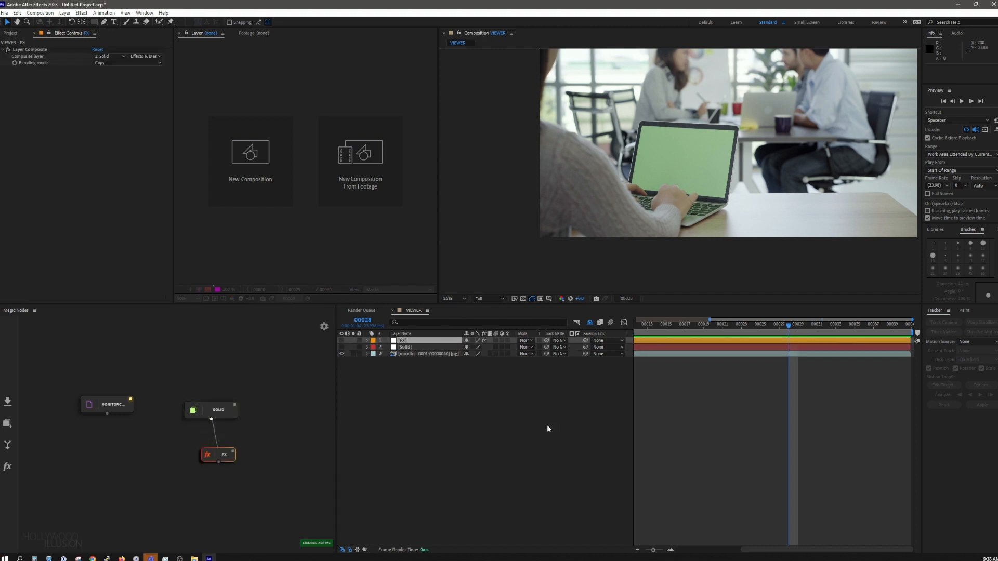
key(ctrl+space)
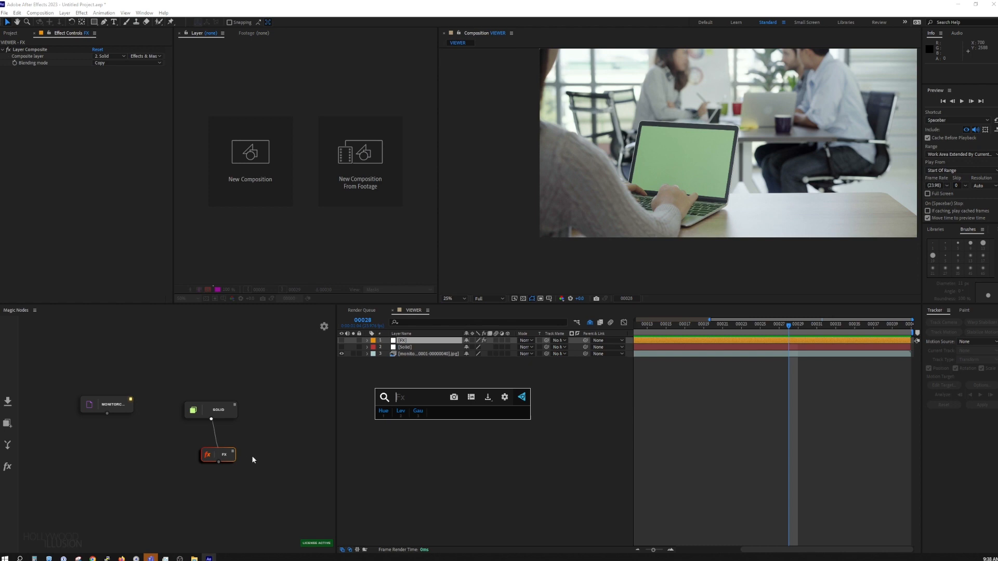
key(Escape)
Align the FX node under the solid node, open its layer view and apply the Grid effect to it.
drag(217, 460, 209, 446)
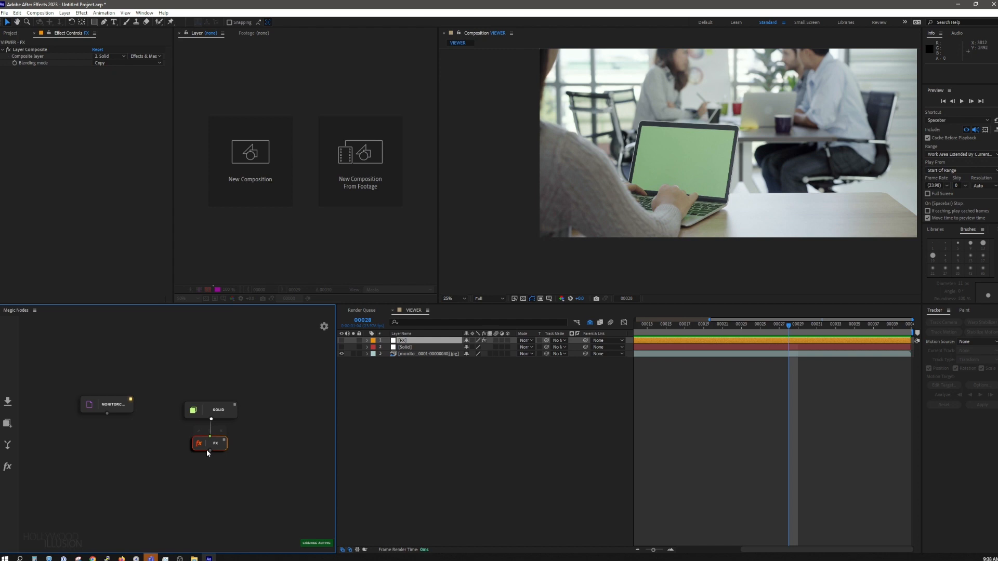
double_click(212, 446)
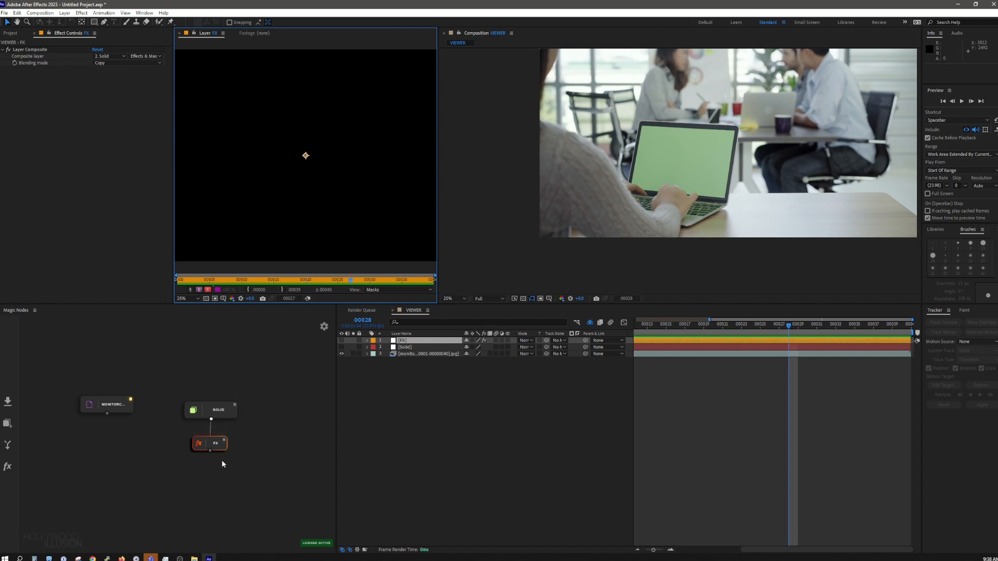
click(212, 447)
text(grid)
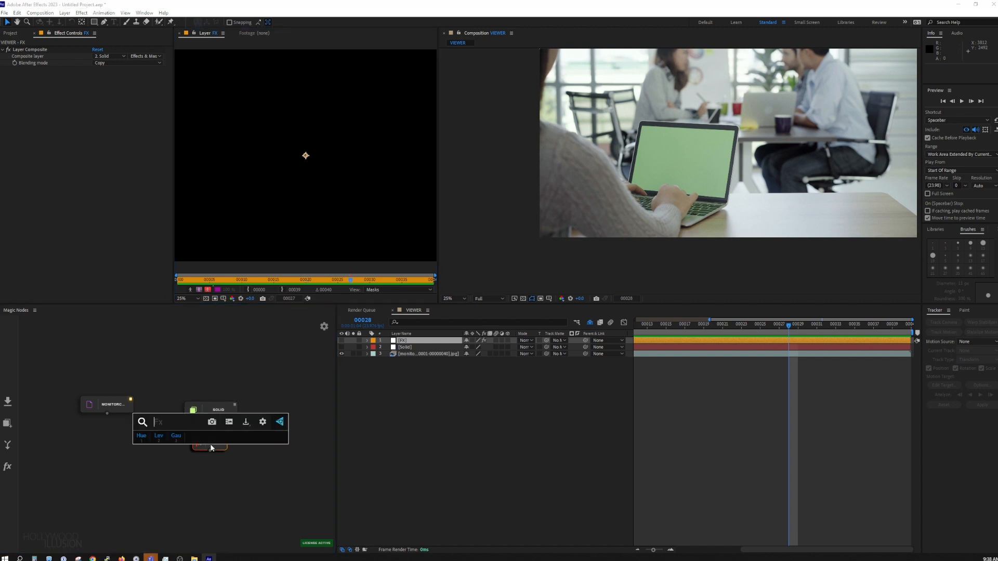
click(210, 445)
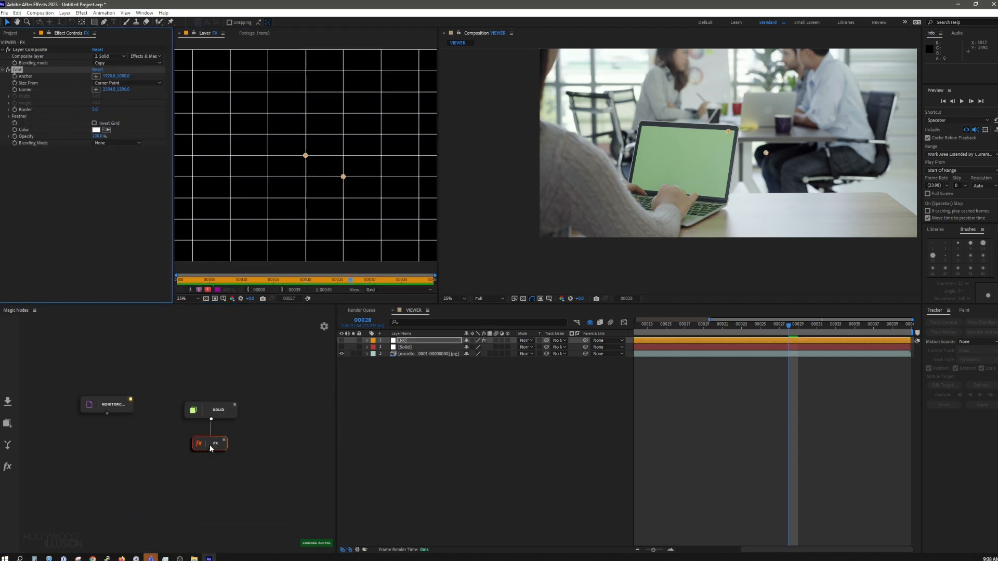
Display the FX node with the grid in the composition viewer.
click(225, 440)
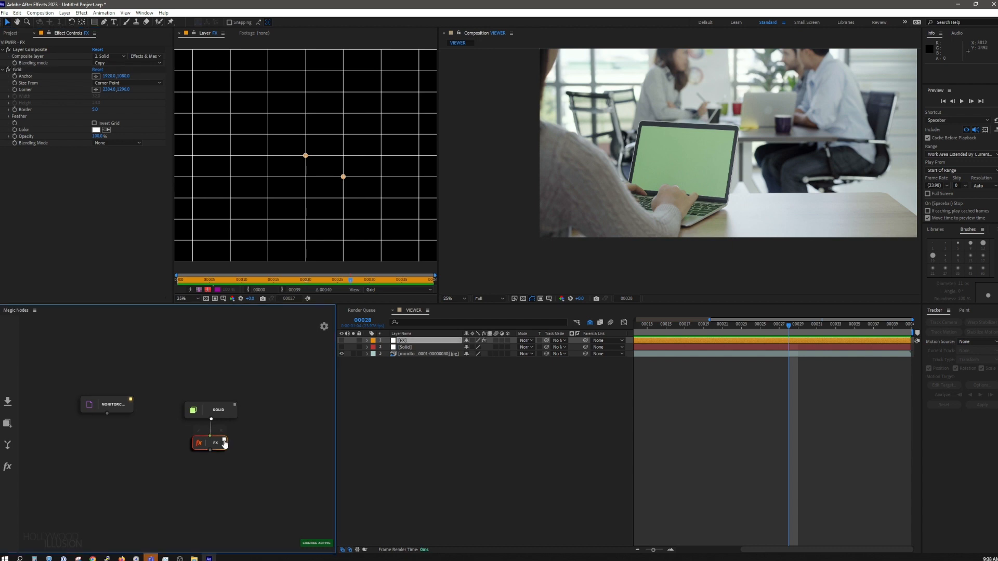
click(226, 441)
scroll(630, 219, down, 1)
scroll(690, 163, up, 1)
click(122, 489)
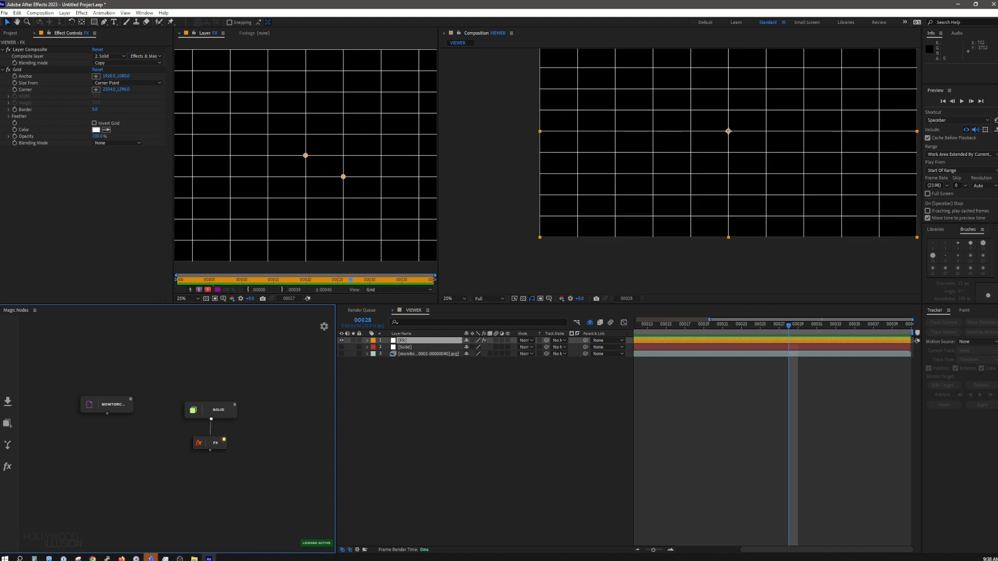
Add a Merge node with the monitorComp footage as its first input and the grid's FX node as its second.
click(7, 445)
drag(132, 415, 209, 497)
drag(108, 415, 158, 489)
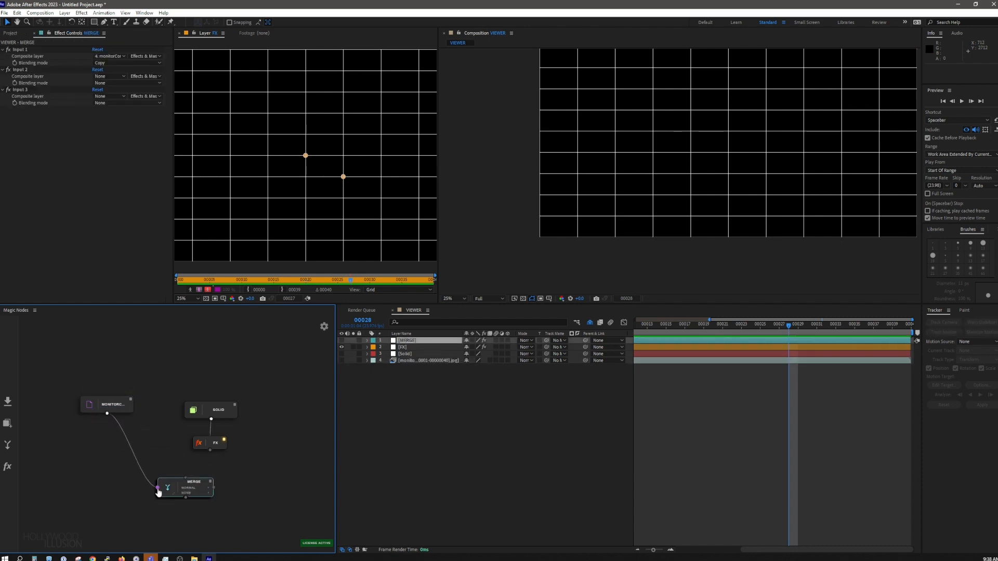
click(211, 452)
drag(211, 452, 187, 481)
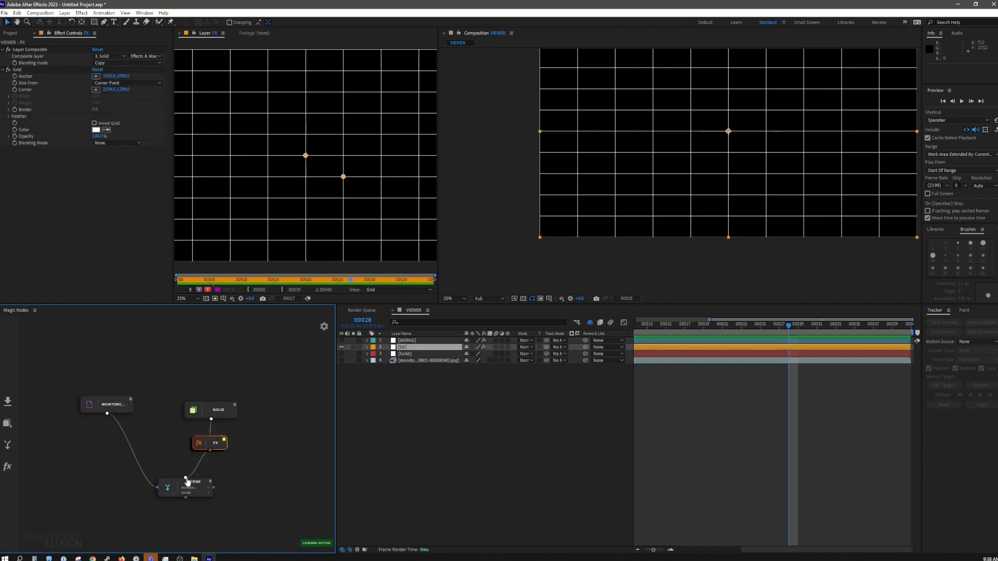
click(188, 483)
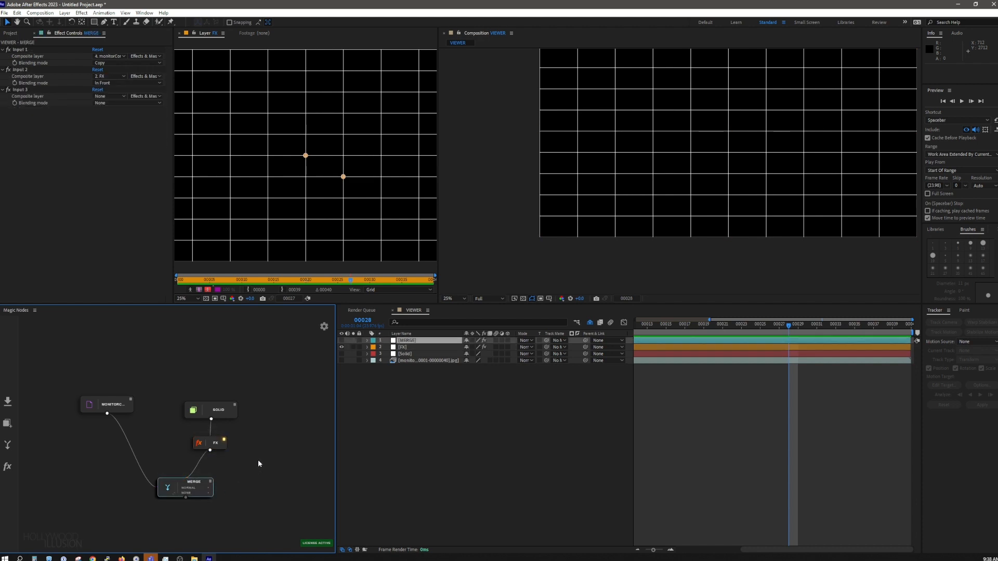
Tidy the node graph by stacking the solid and FX nodes above the Merge node and moving the footage node above them.
drag(266, 472, 190, 429)
drag(202, 394, 181, 389)
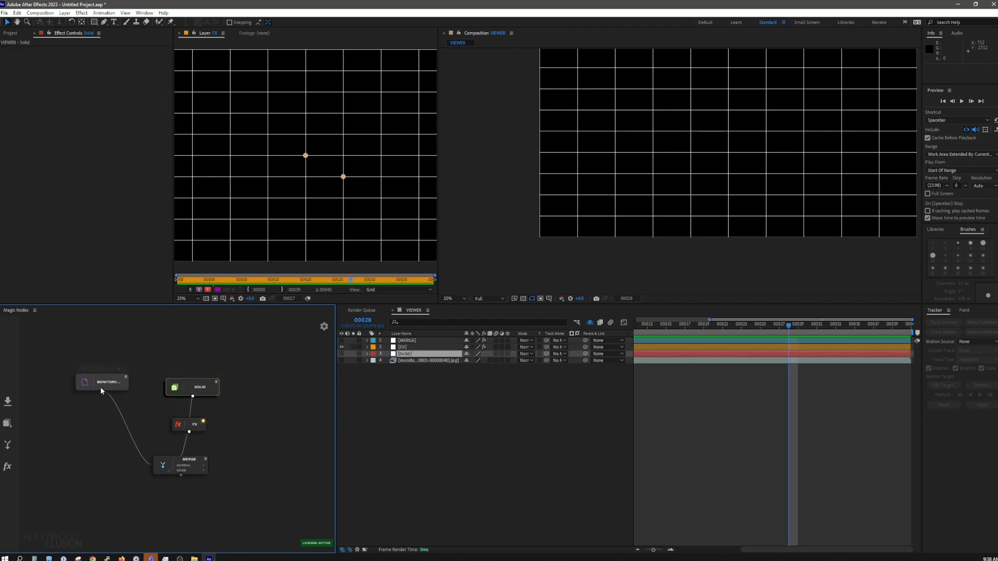
drag(195, 424, 189, 434)
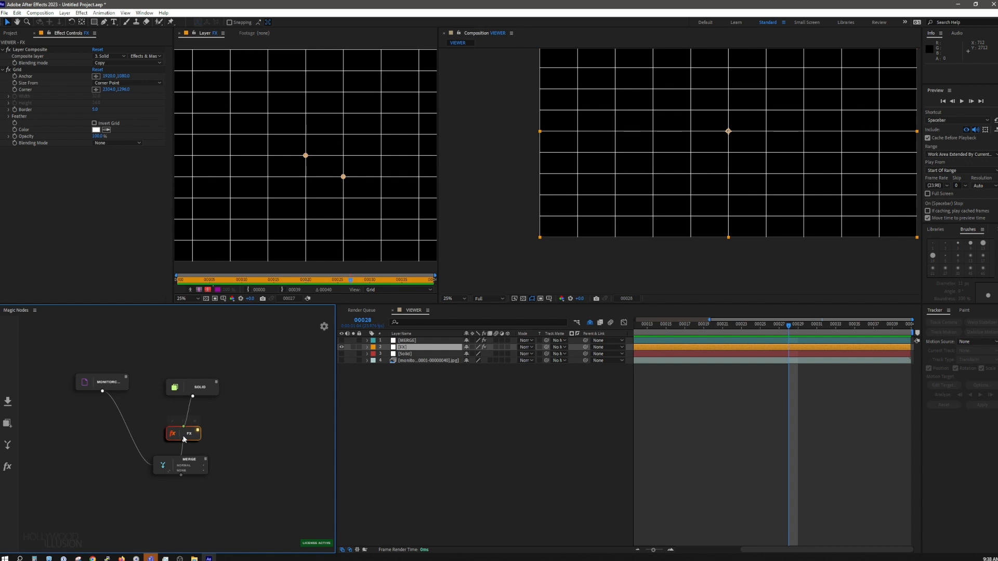
drag(193, 395, 188, 404)
drag(187, 438, 185, 440)
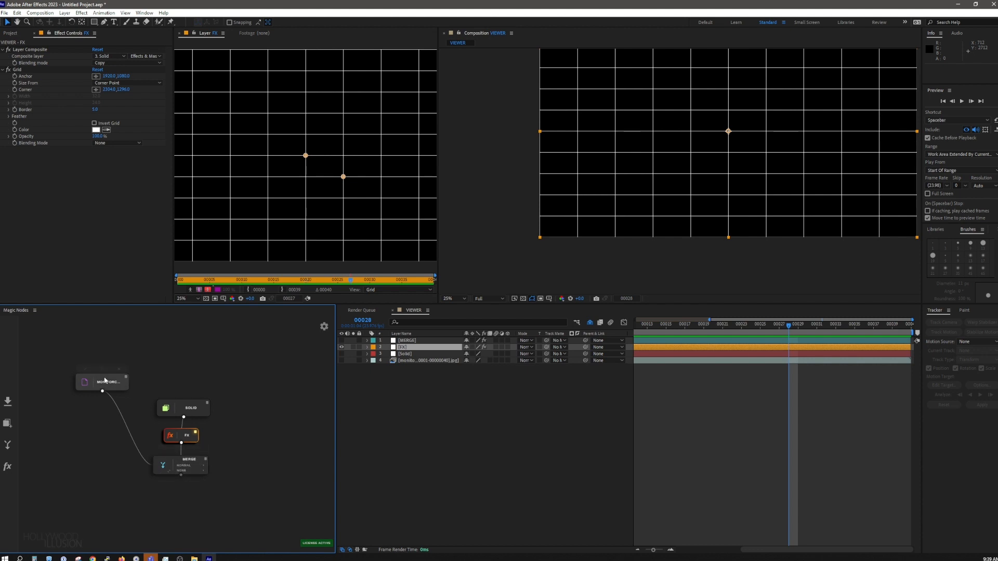
drag(116, 384, 112, 387)
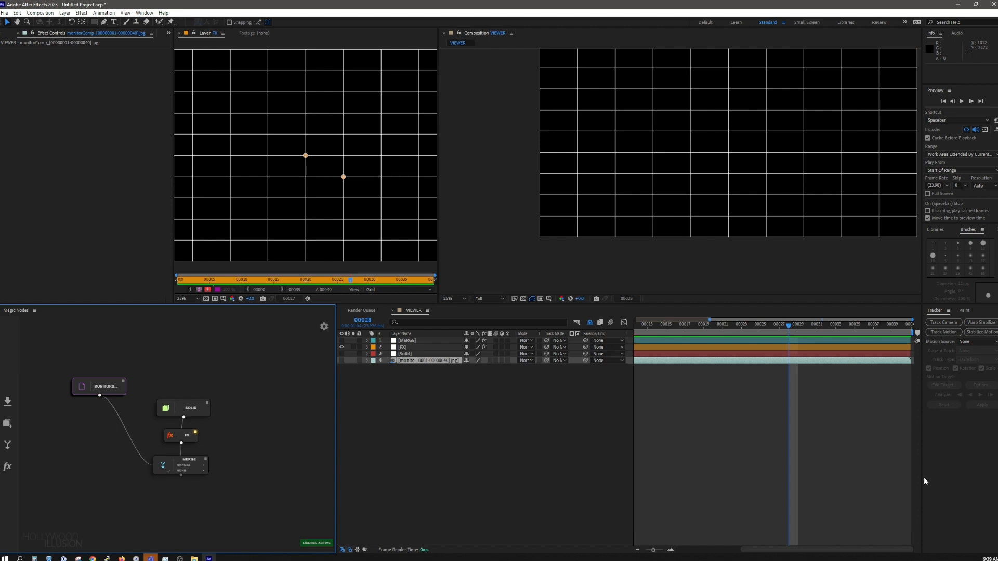
drag(101, 394, 97, 450)
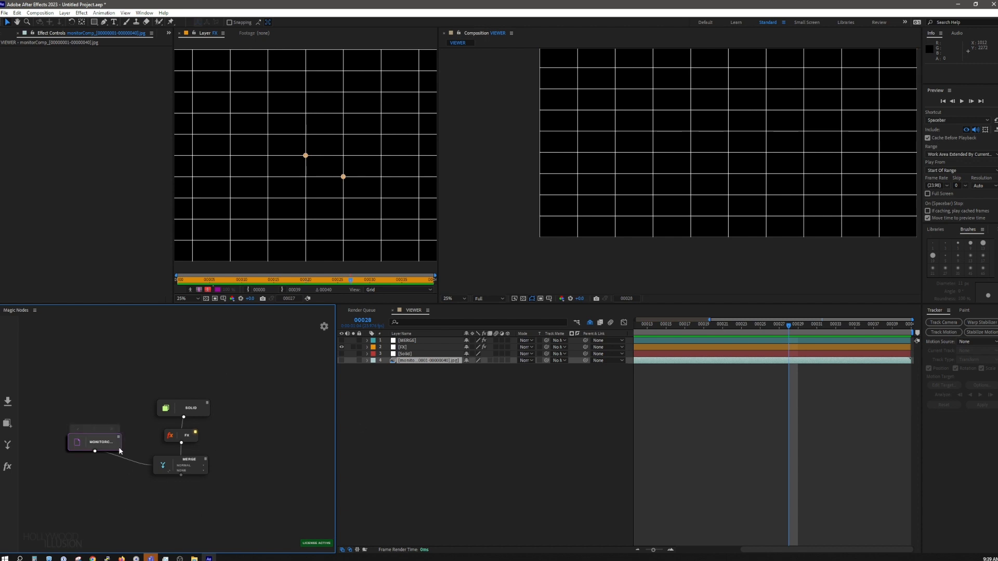
drag(101, 448, 124, 353)
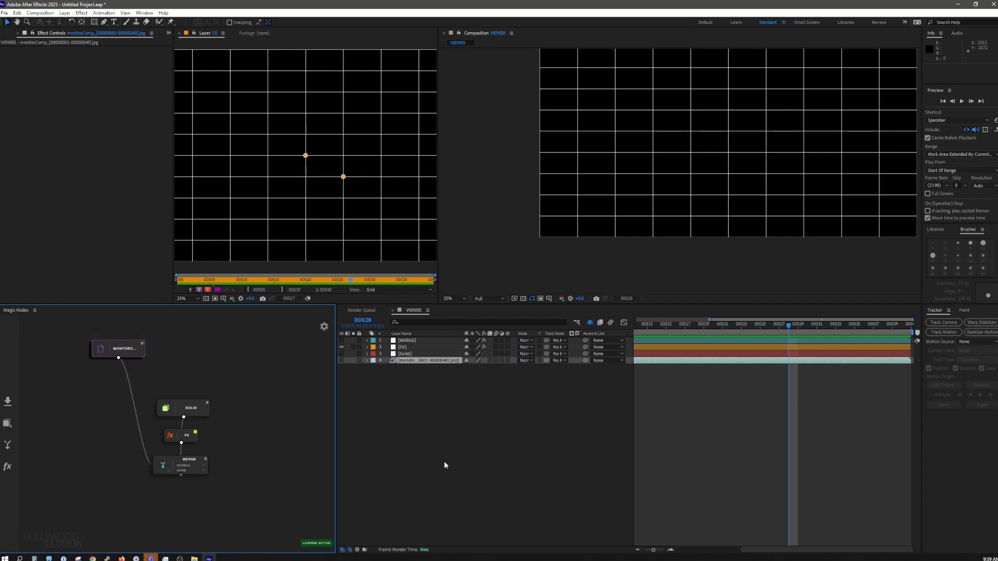
Set the Merge node's blending mode for the grid input to Screen and display the merged result in the viewer.
scroll(192, 475, up, 3)
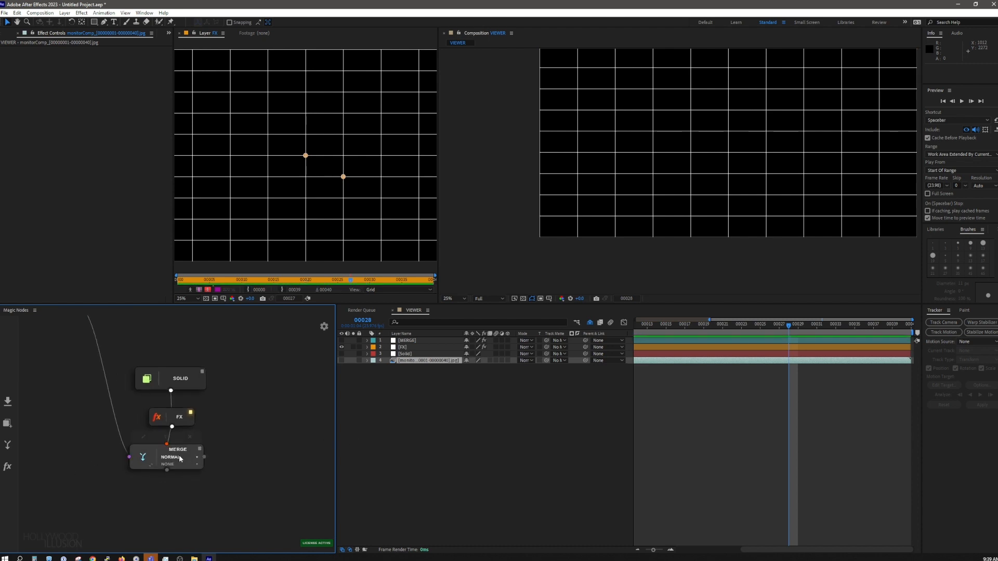
click(195, 458)
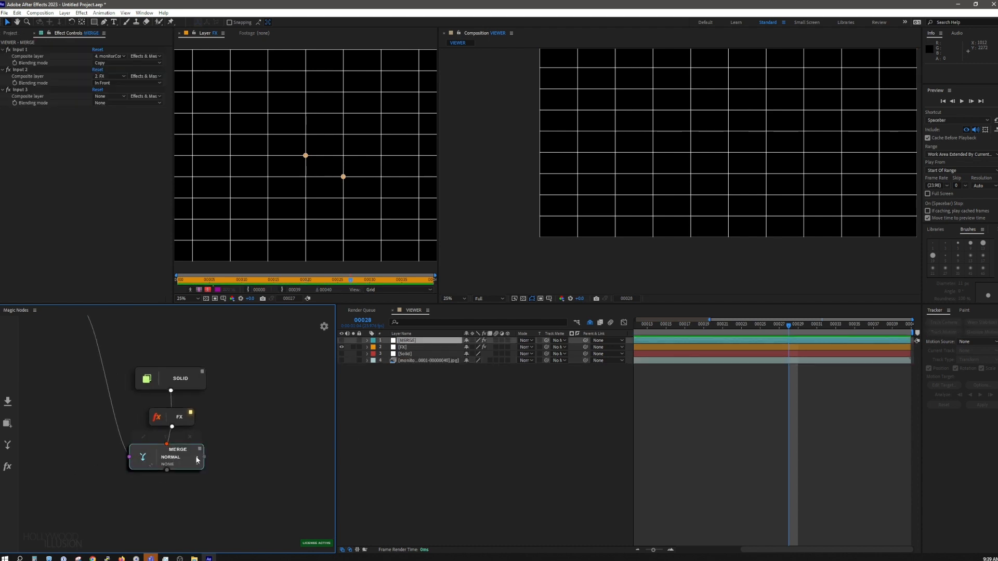
click(172, 458)
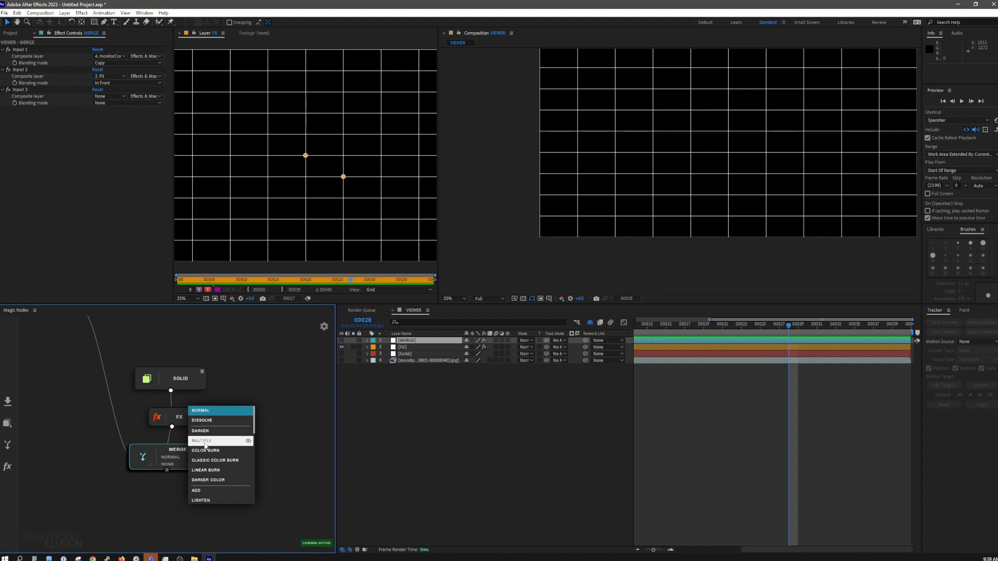
scroll(205, 445, down, 2)
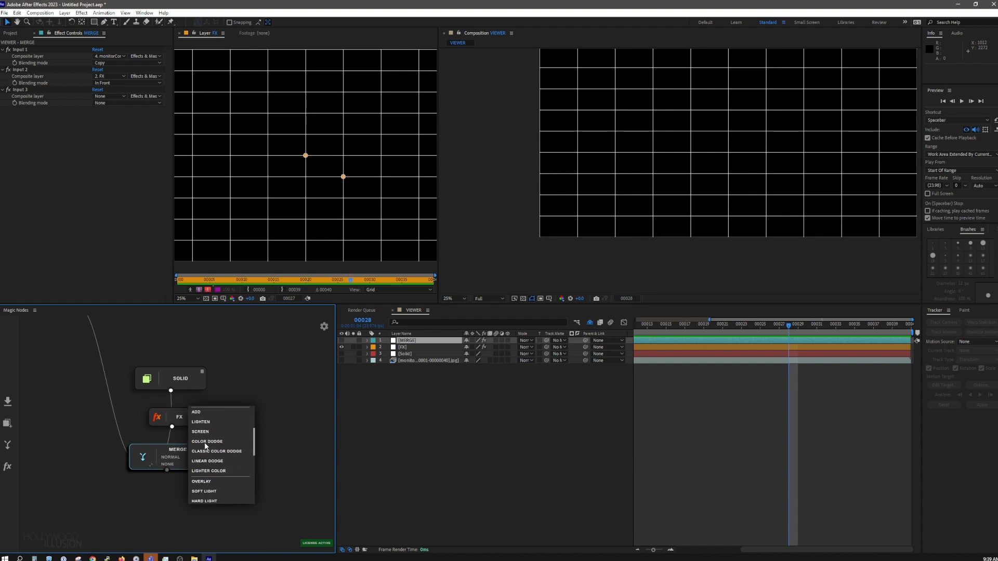
click(212, 437)
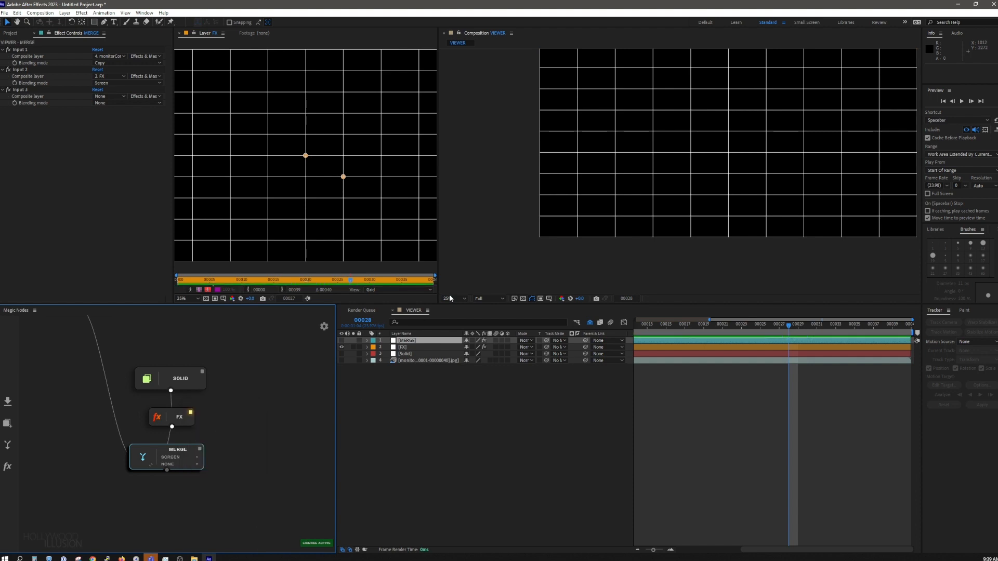
click(200, 448)
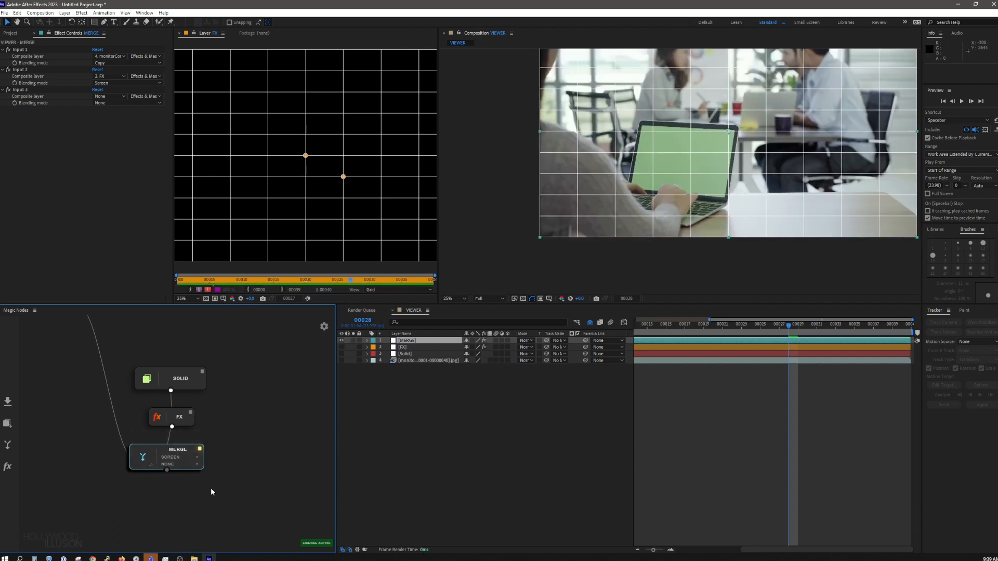
Apply the CC Power Pin effect to the grid's FX node.
click(163, 417)
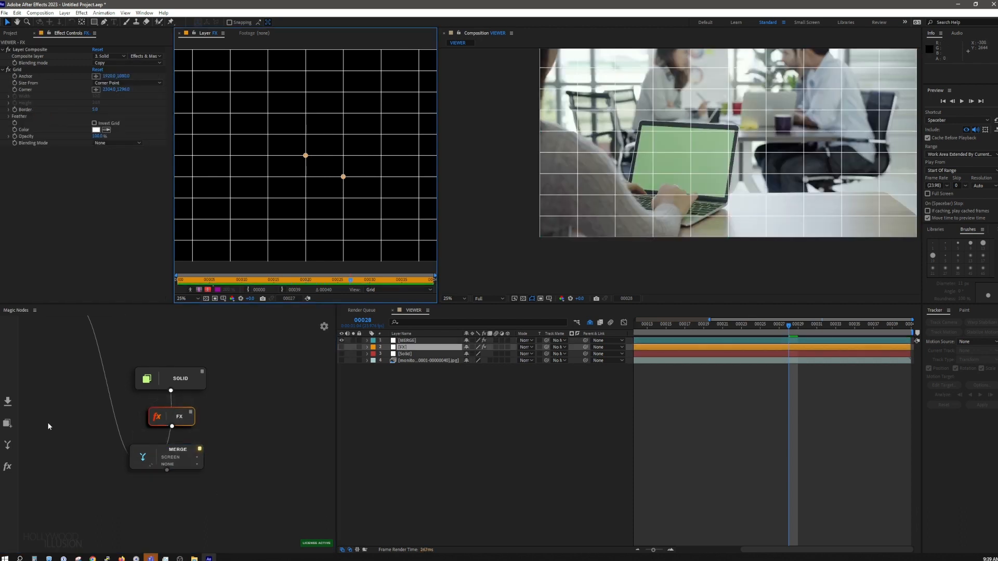
key(ctrl+space)
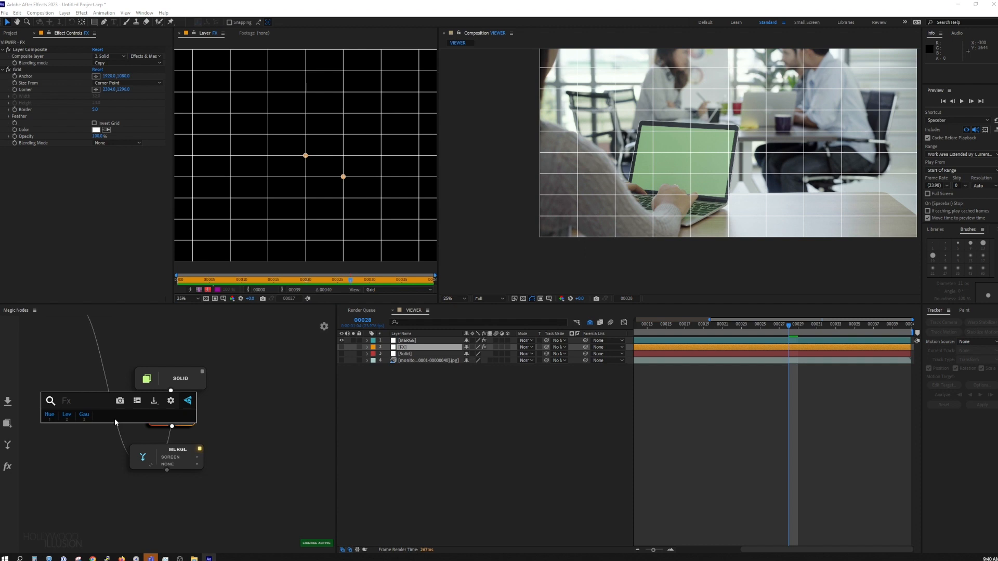
text(corn)
key(BackSpace)
key(BackSpace)
key(BackSpace)
key(BackSpace)
text(power)
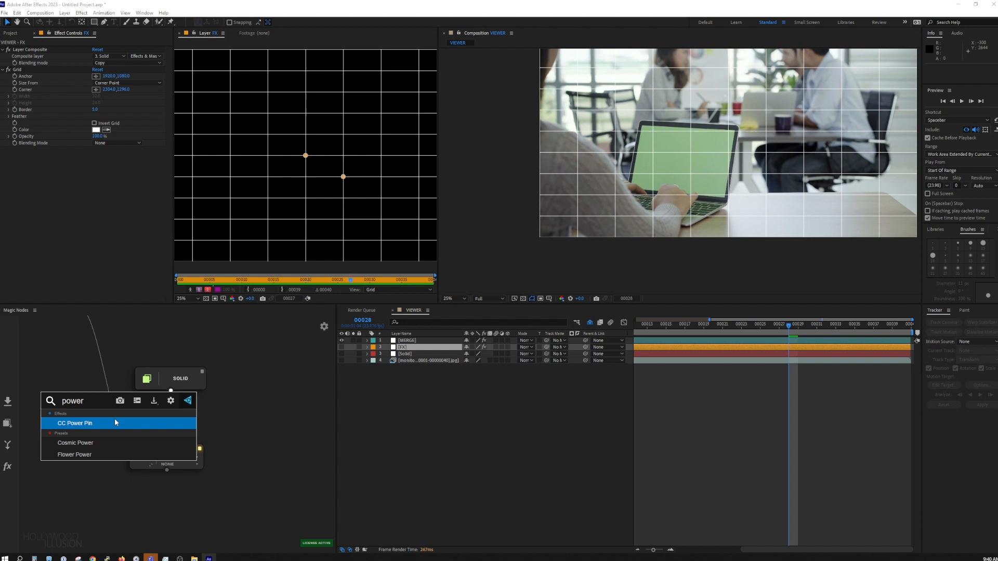
key(Return)
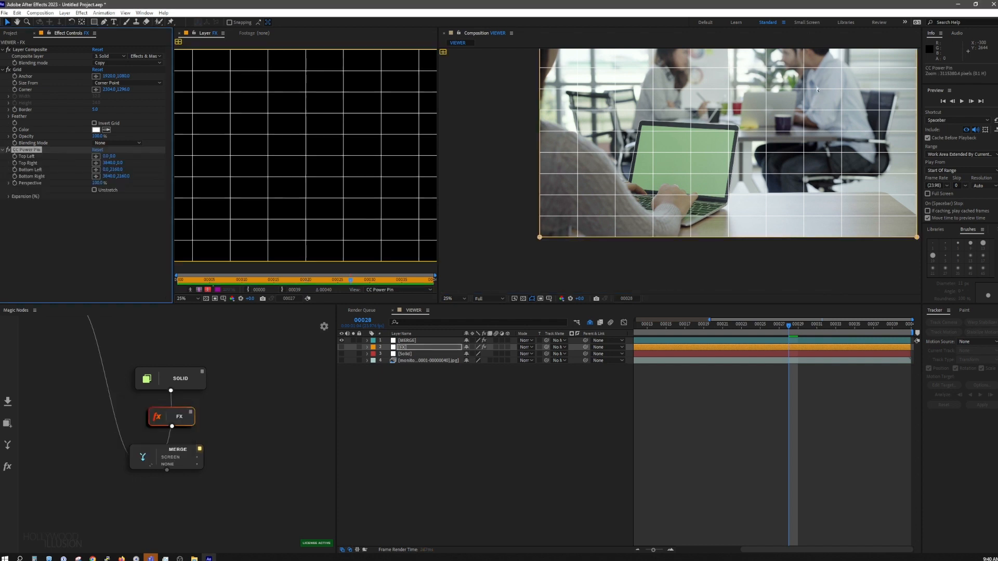
Pin the grid's four CC Power Pin corners to the corners of the laptop screen and preview the fit over time.
drag(540, 237, 624, 190)
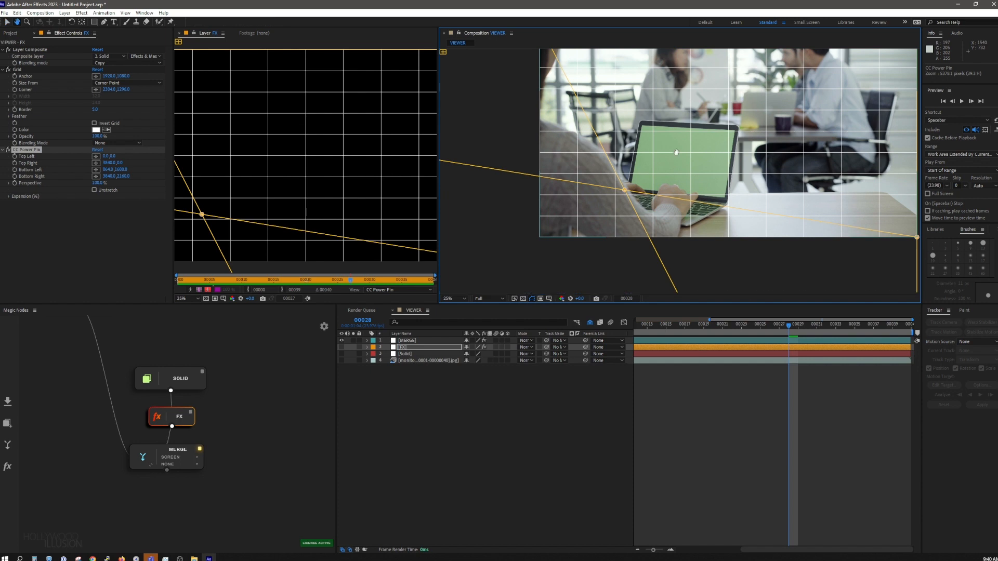
drag(616, 65, 587, 169)
drag(512, 130, 615, 227)
drag(777, 131, 747, 91)
key(v)
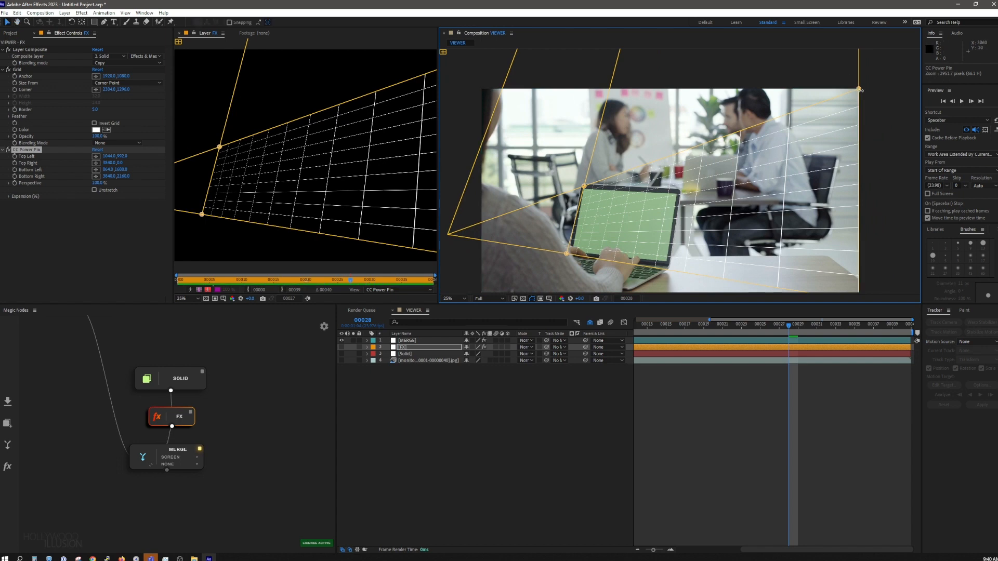
drag(859, 89, 679, 192)
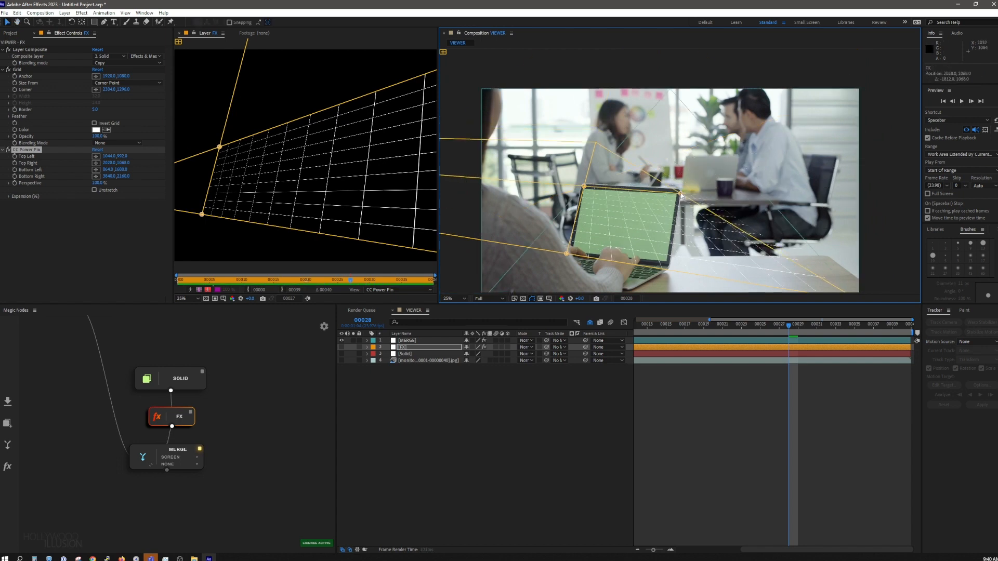
drag(845, 284, 686, 195)
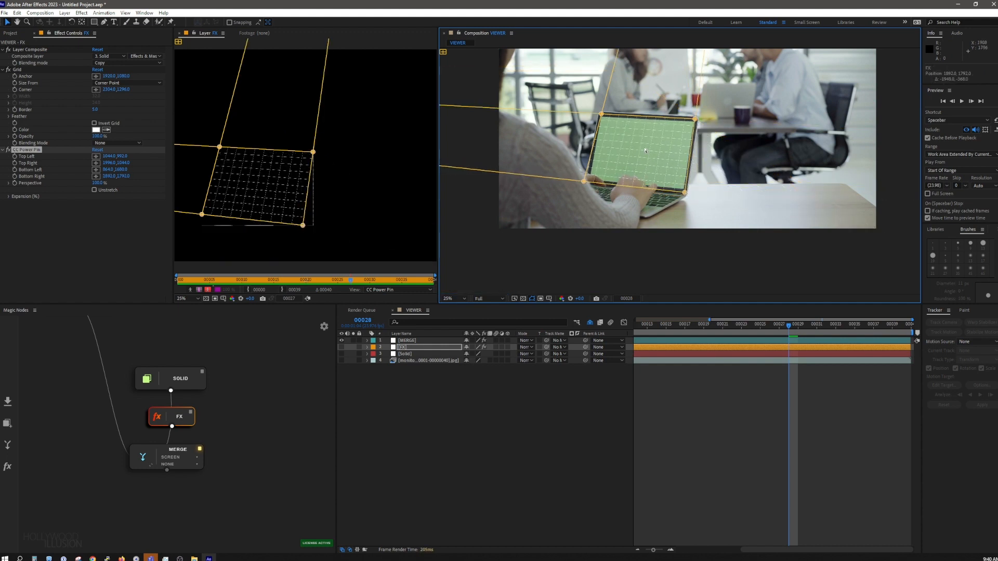
scroll(644, 150, up, 2)
key(space)
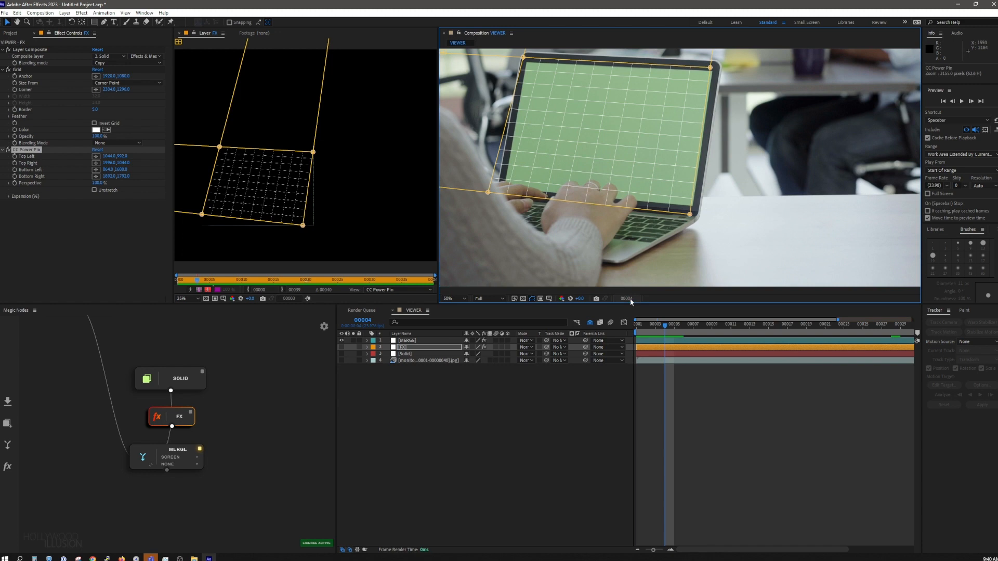
Refine the bottom-left, bottom-right and top-right CC Power Pin corners to fit the laptop screen at the first frame.
drag(489, 193, 500, 194)
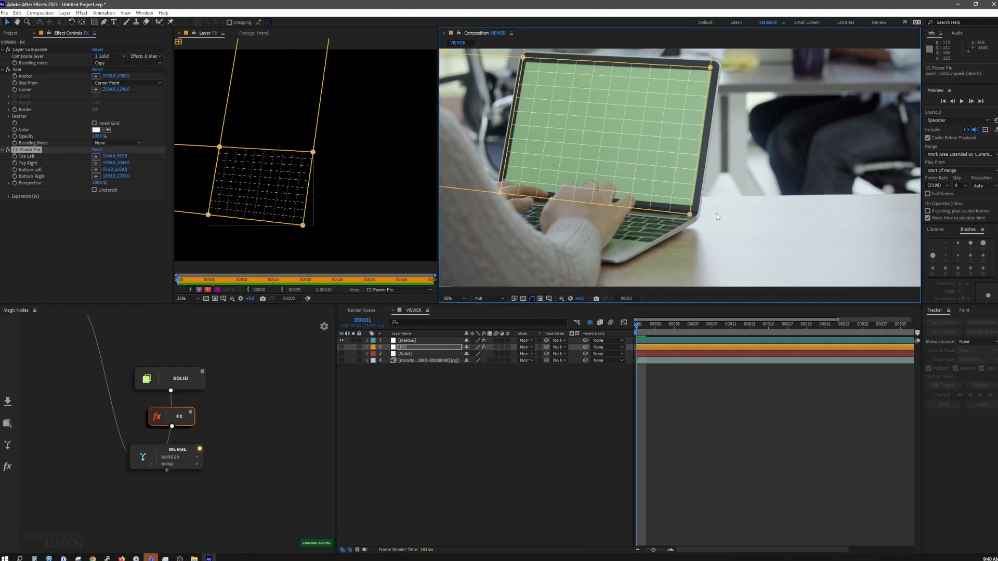
drag(690, 214, 695, 211)
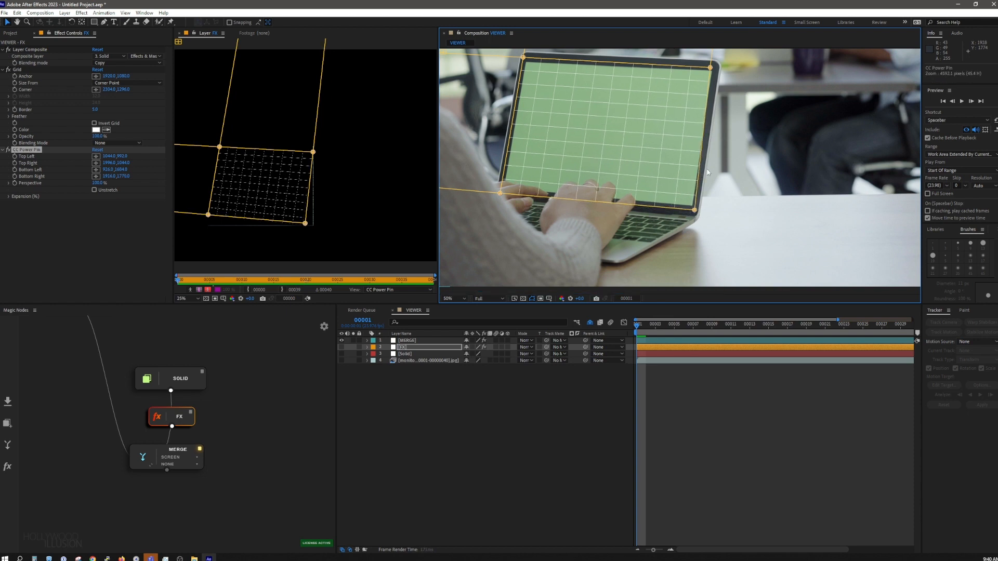
drag(712, 68, 715, 67)
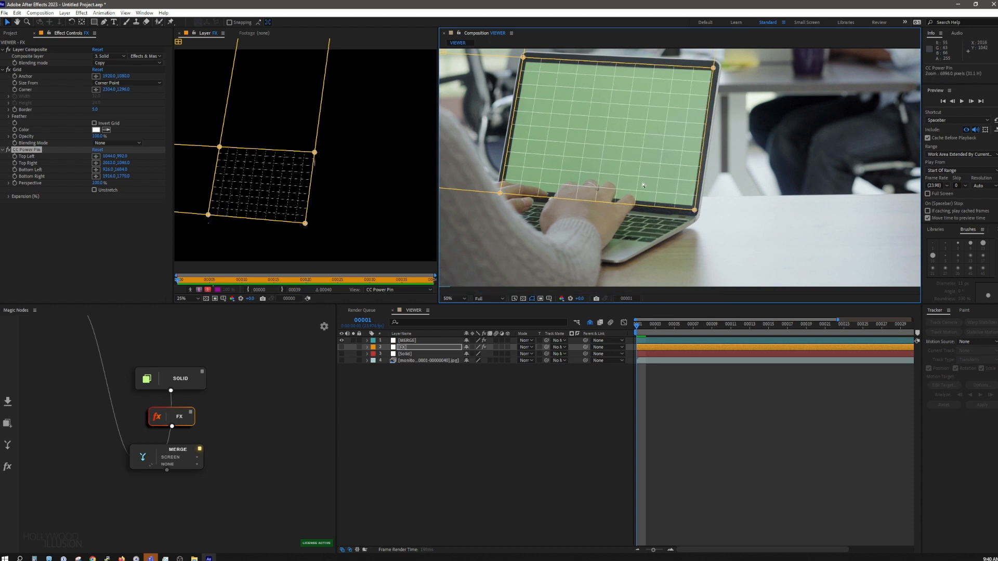
Rename the solid node as INSERT_GRID.
click(148, 361)
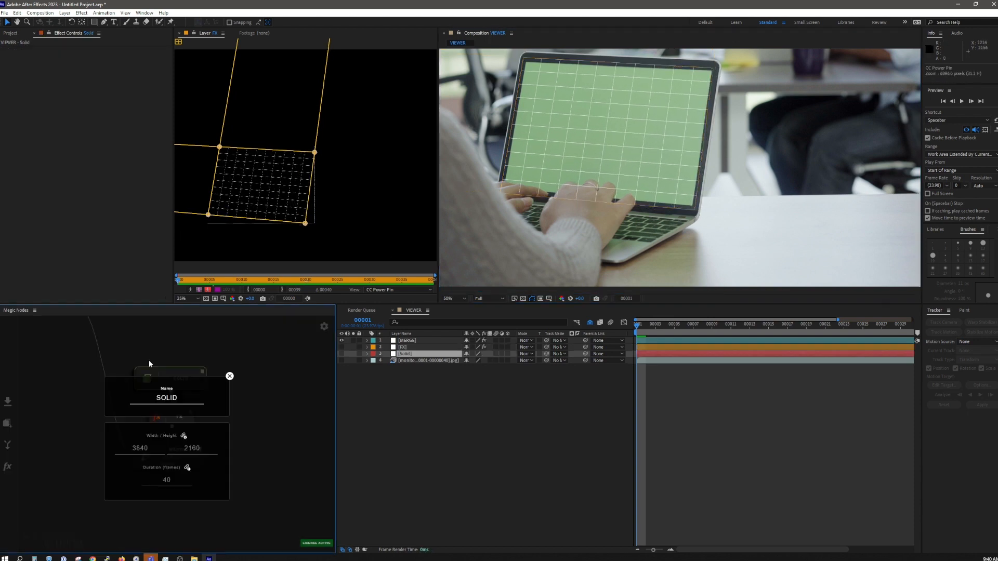
click(177, 399)
double_click(177, 399)
text(INSERT_GRID)
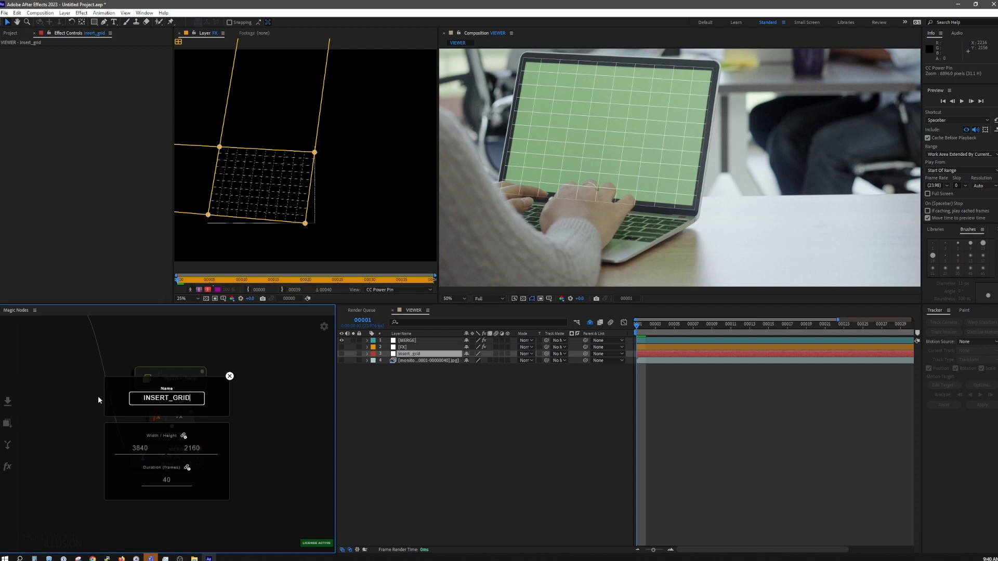
click(229, 376)
Rename the grid's FX node as INSERT_FX and shift the Merge node slightly away from it.
mouse_move(158, 404)
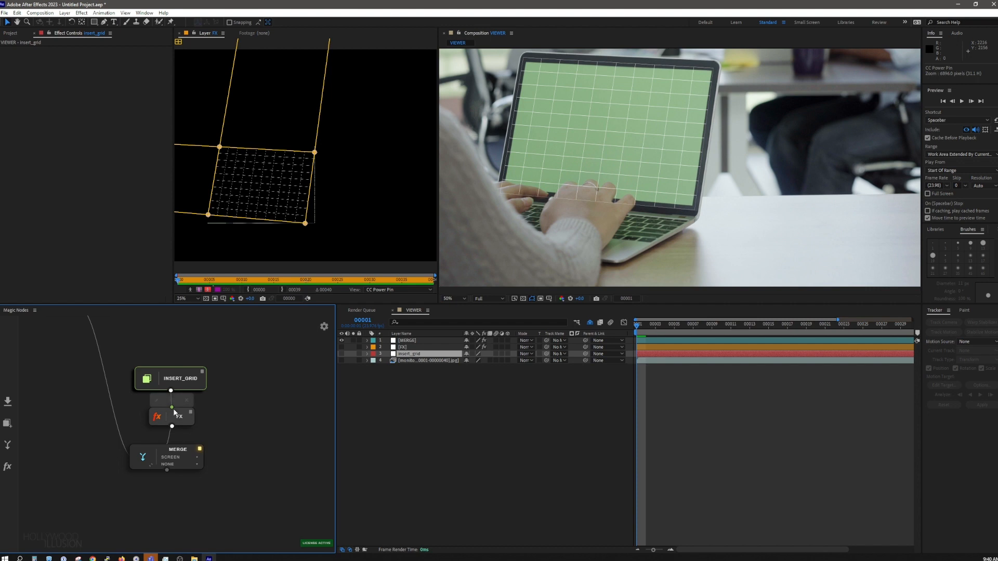
click(157, 401)
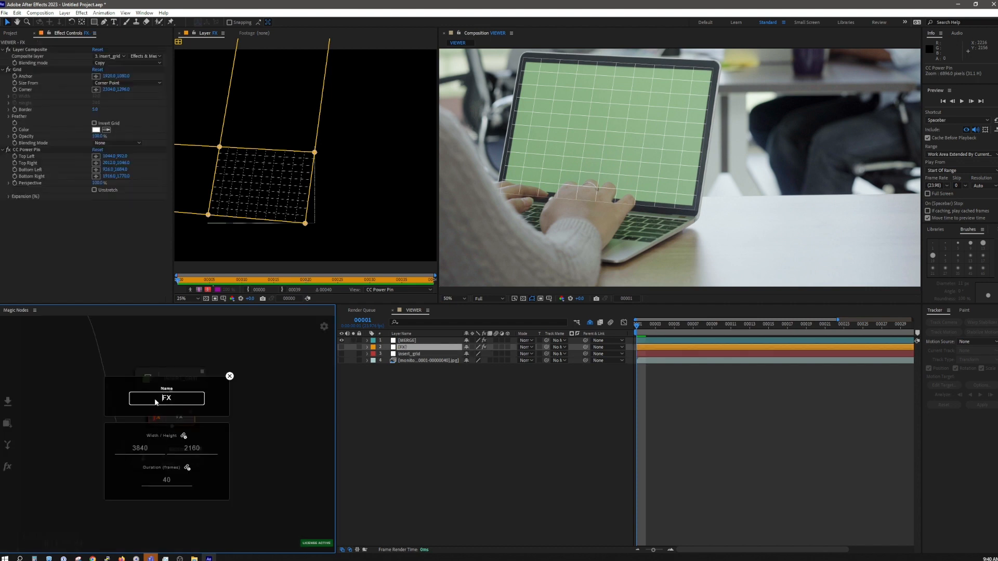
text(INSERT_FX)
click(230, 376)
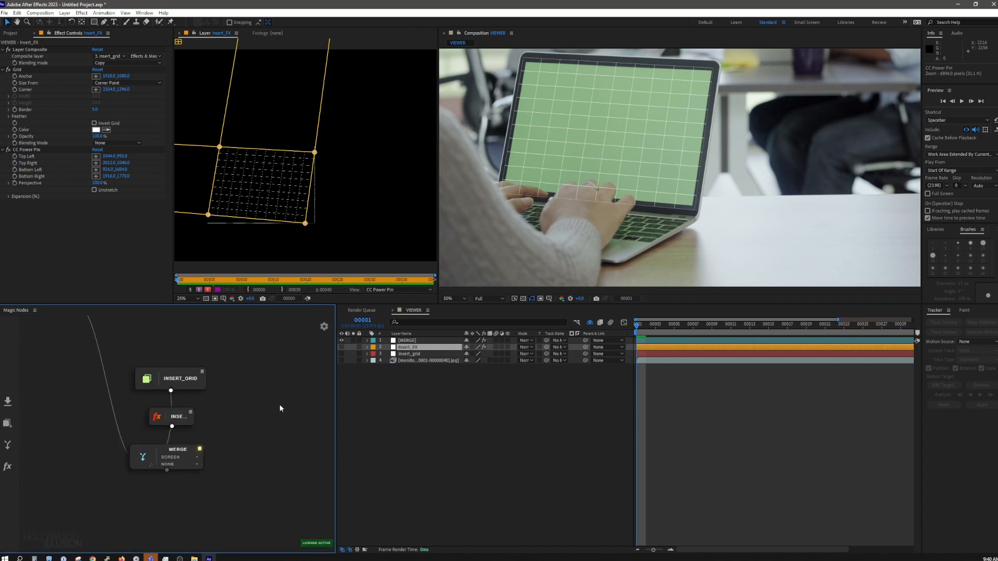
drag(167, 464, 180, 468)
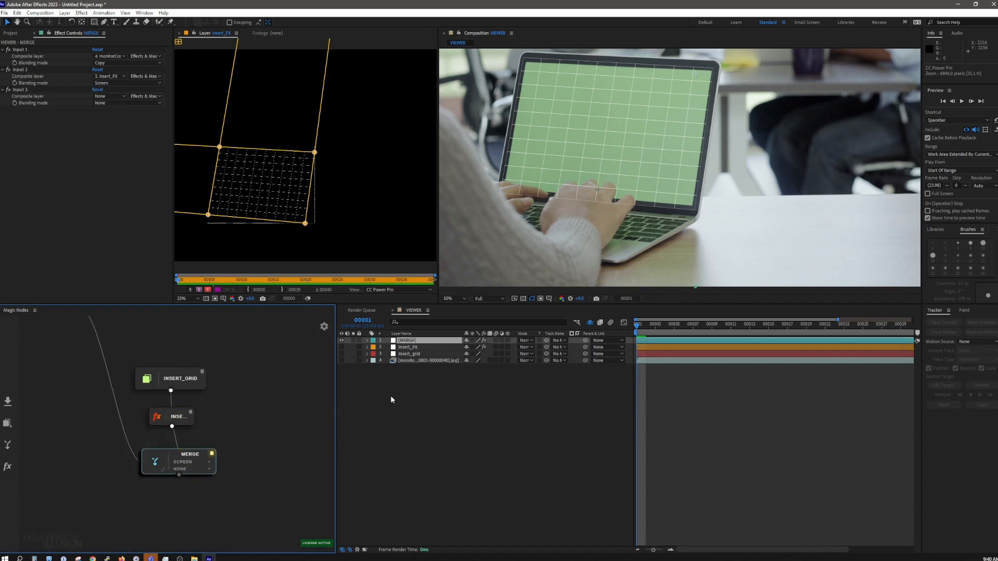
Try parenting the insert_grid layer to the footage layer, and reset its parent to None.
click(408, 356)
drag(586, 353, 426, 360)
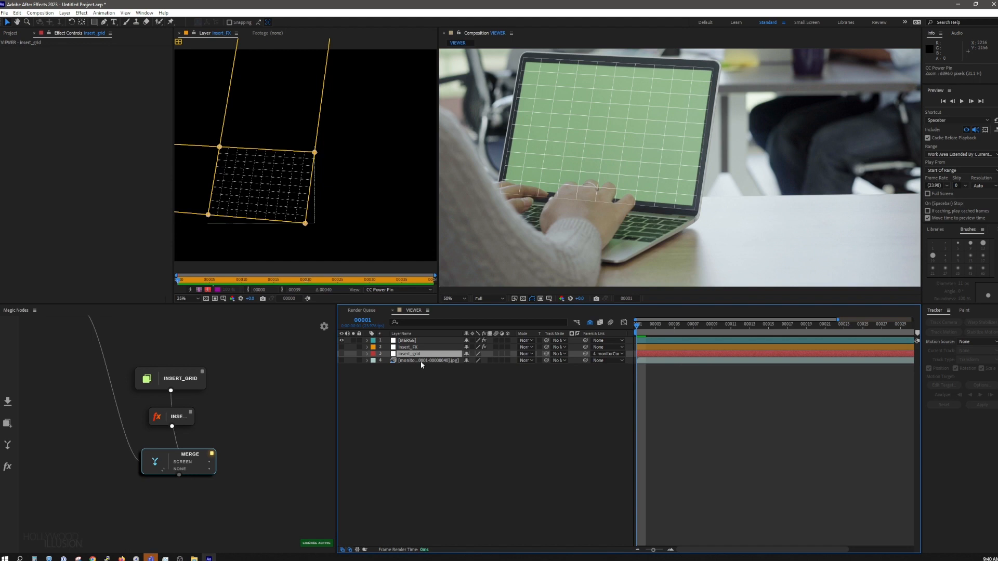
click(429, 384)
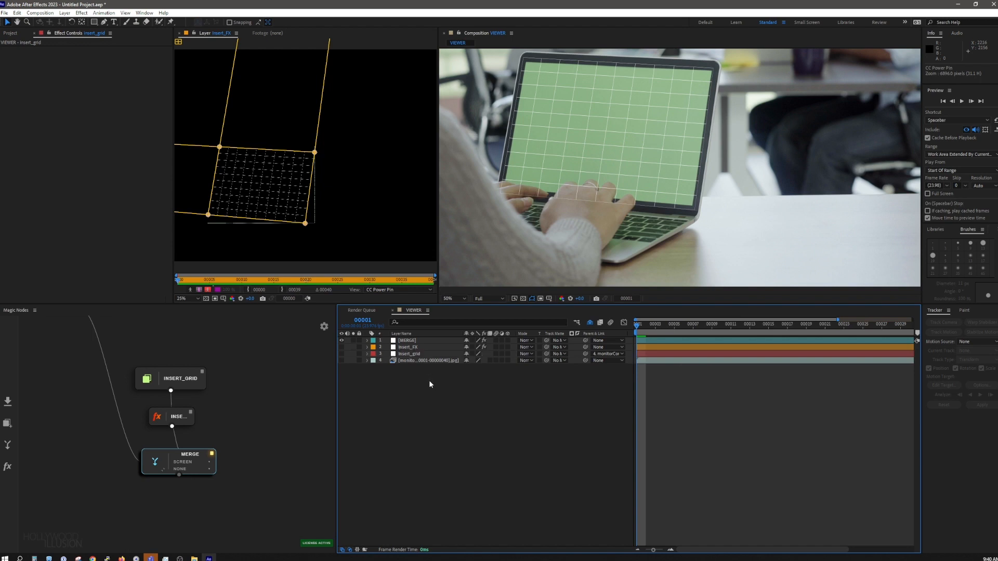
click(607, 354)
click(605, 365)
Add a null object to the VIEWER composition and place it below the footage layer.
right_click(512, 389)
mouse_move(535, 395)
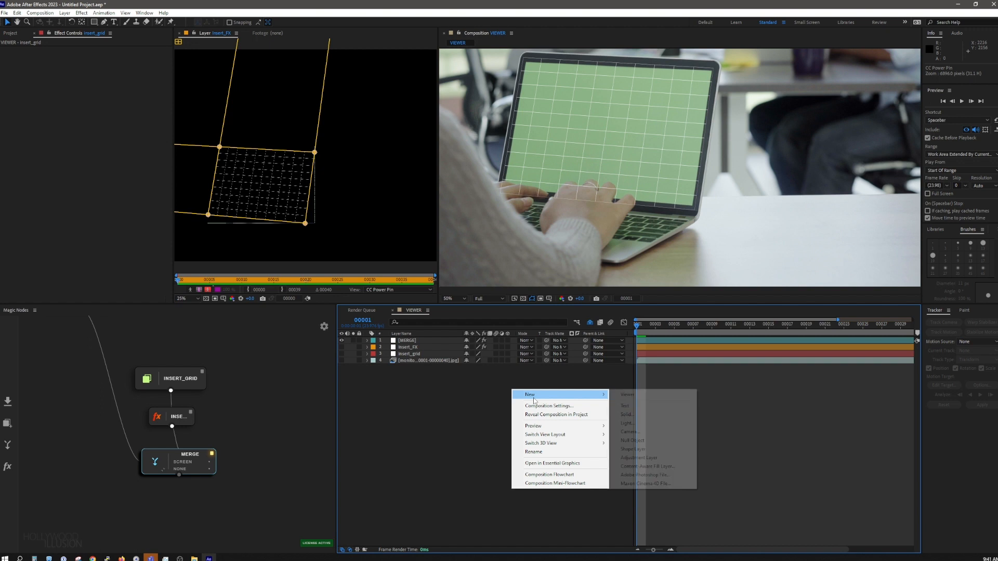
click(638, 442)
drag(406, 341, 404, 372)
Open the footage in a widened Layer viewer, framed on the top edge of the laptop screen.
double_click(418, 361)
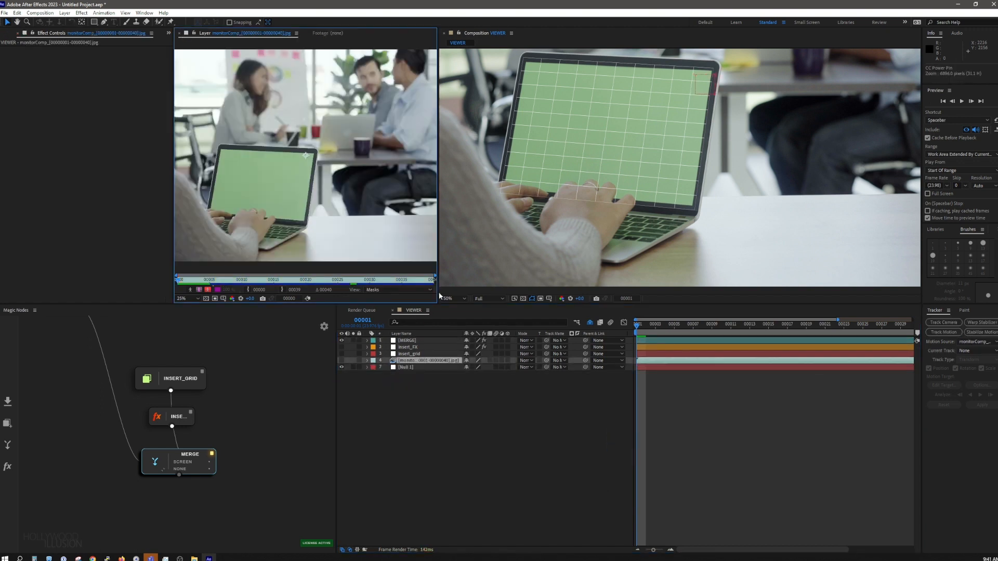
drag(438, 294, 604, 295)
scroll(293, 154, up, 4)
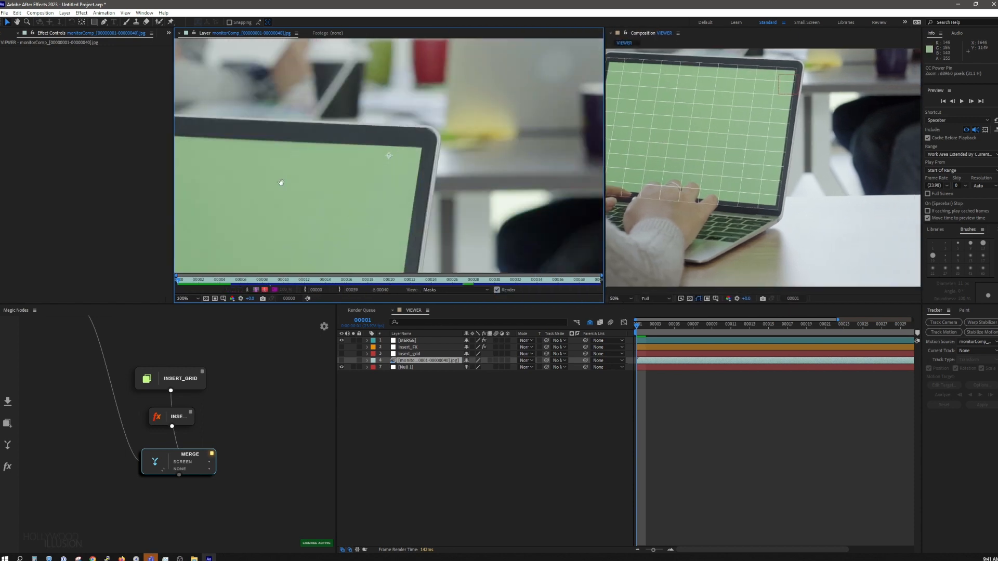
drag(279, 183, 466, 194)
drag(448, 207, 445, 217)
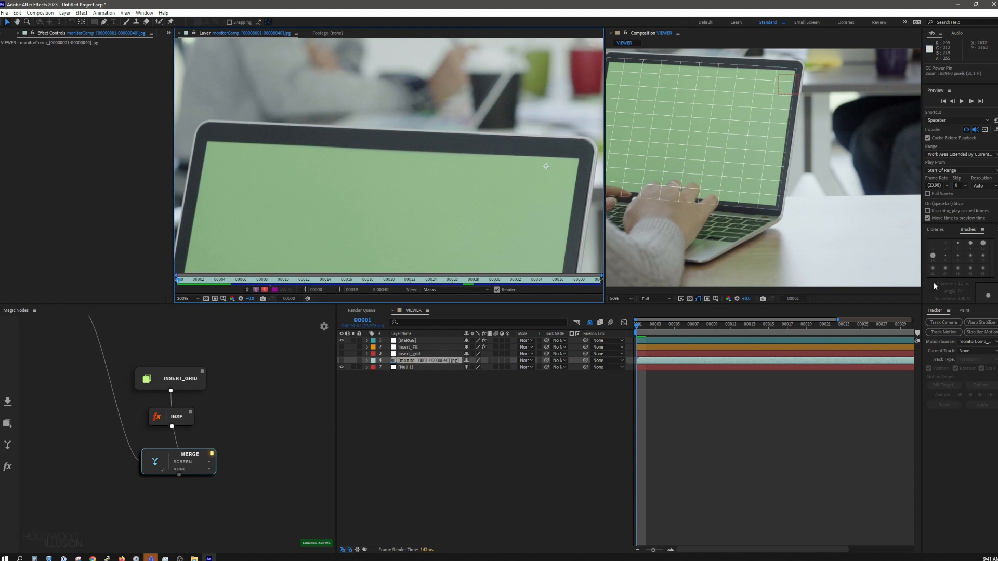
Try the 3D Camera Tracker on the footage layer, and remove the effect.
right_click(412, 362)
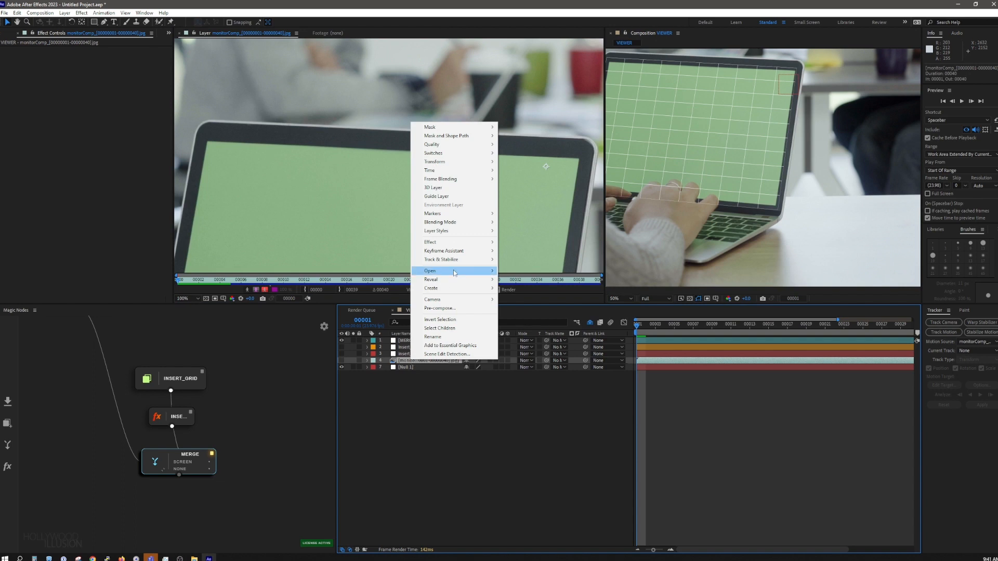
mouse_move(461, 251)
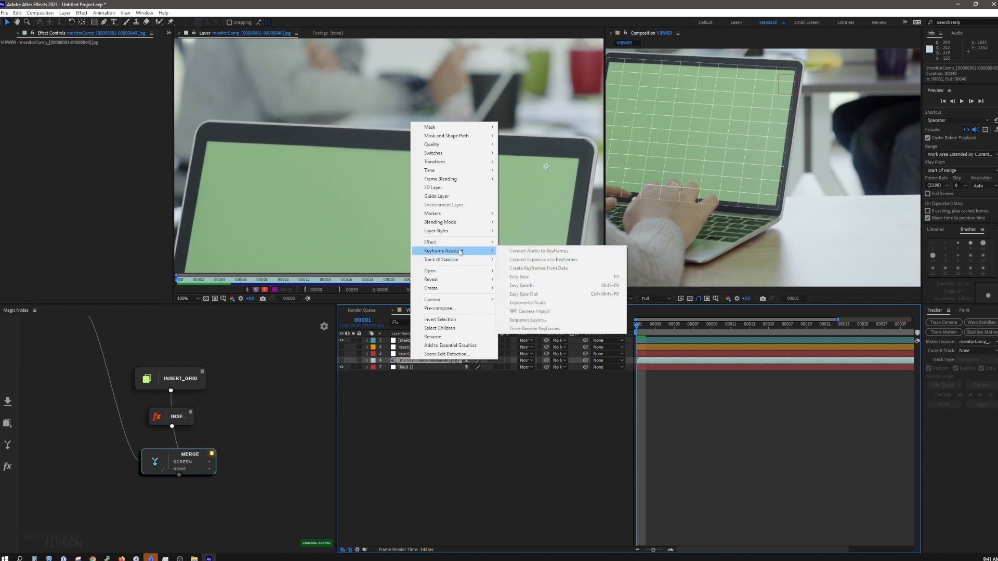
mouse_move(464, 280)
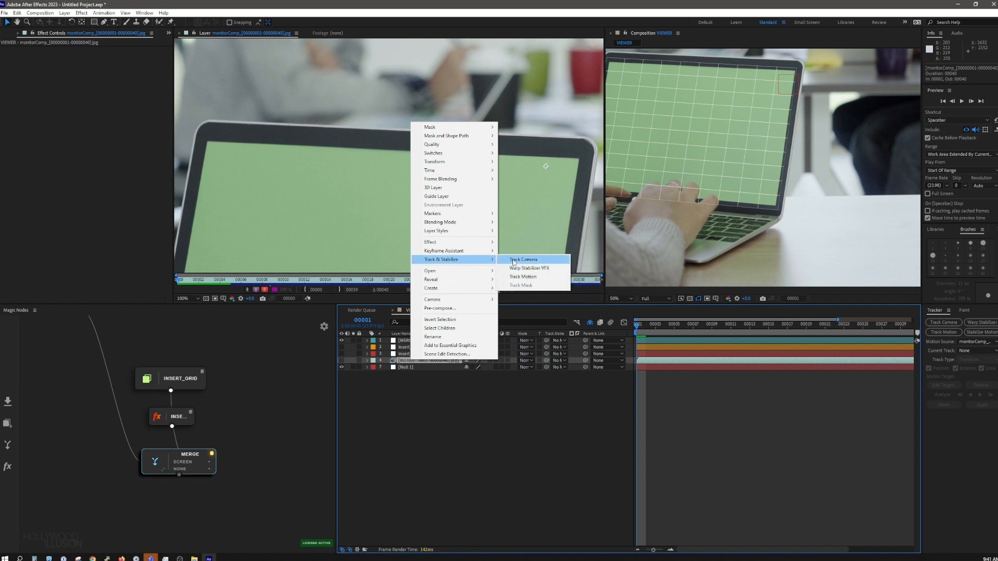
click(513, 262)
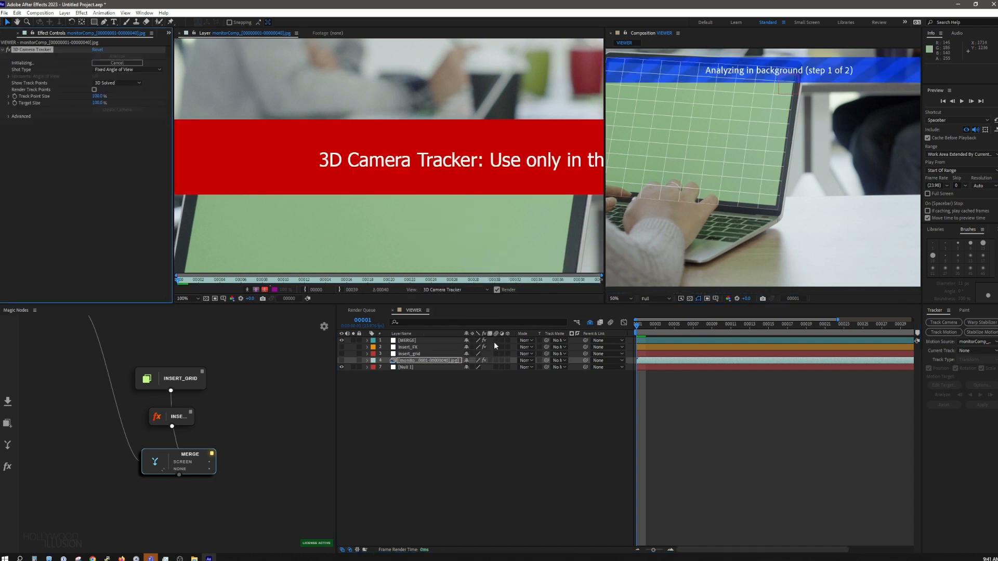
key(e)
click(401, 368)
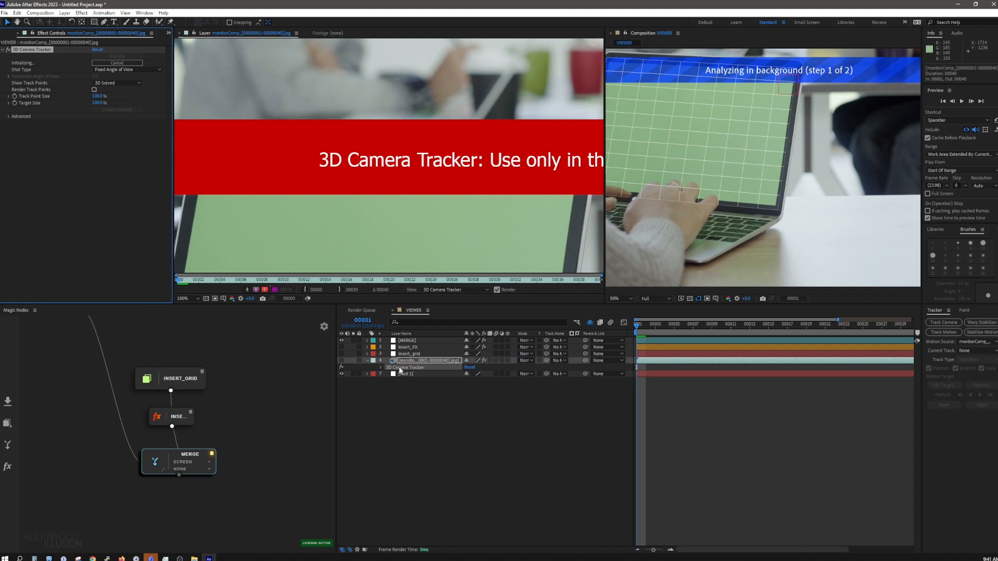
click(417, 368)
key(Delete)
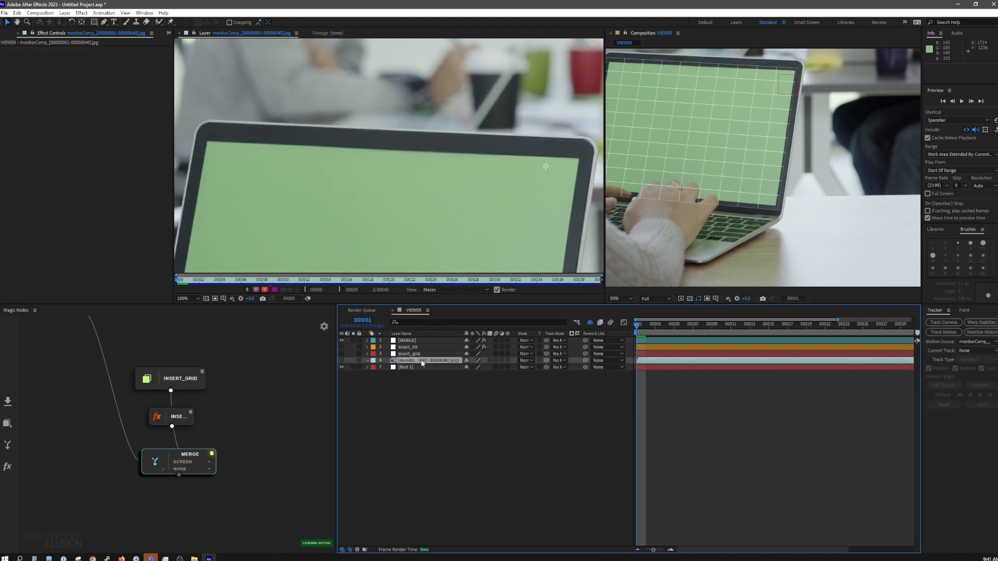
Start a motion track on the footage layer with position, rotation and scale enabled.
right_click(421, 361)
mouse_move(473, 290)
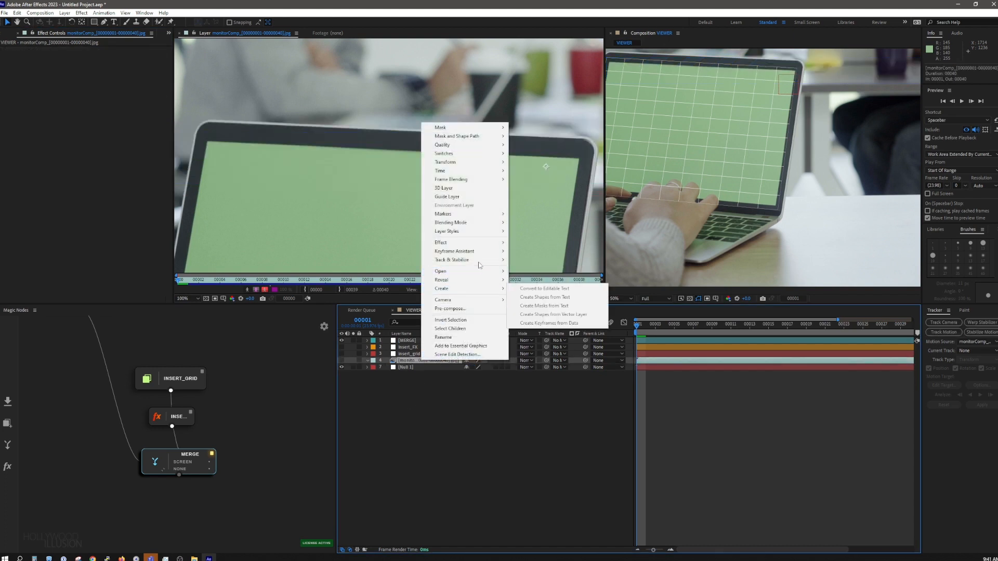
click(529, 278)
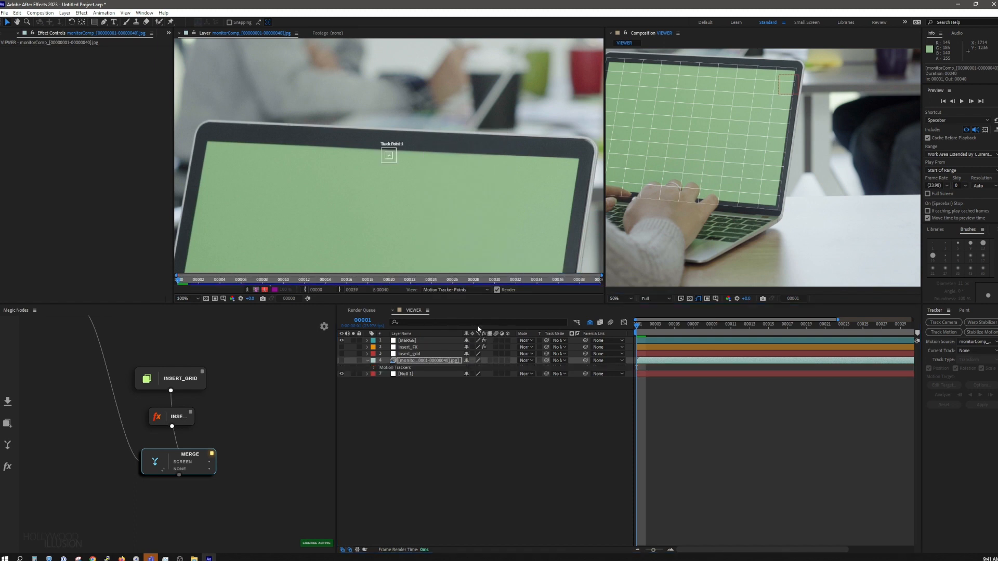
click(966, 369)
Place Track Point 1 on the top-left corner of the laptop's green screen and size its search region around the corner.
scroll(319, 134, up, 2)
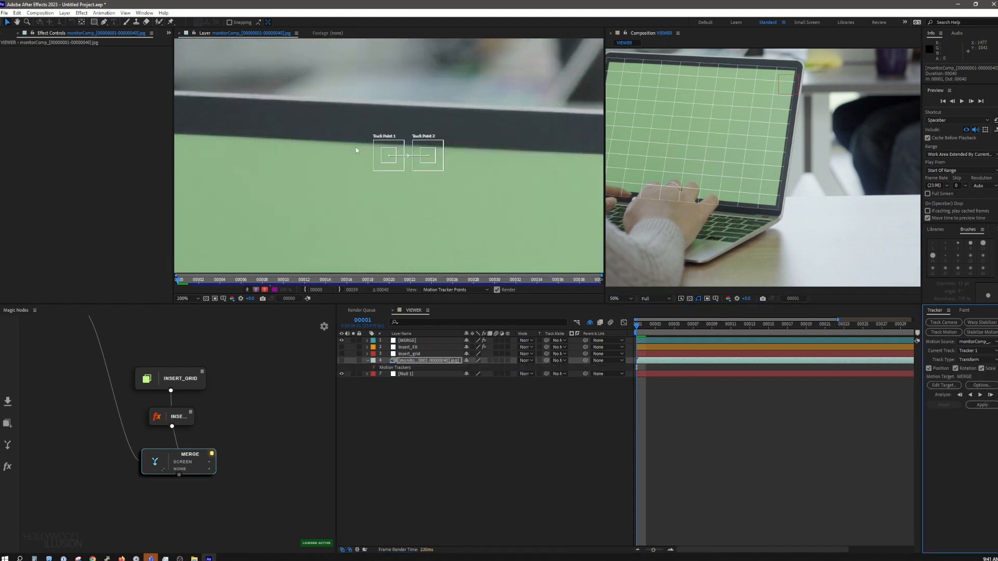
drag(323, 178, 229, 215)
scroll(234, 195, down, 1)
scroll(315, 188, up, 1)
drag(383, 159, 339, 166)
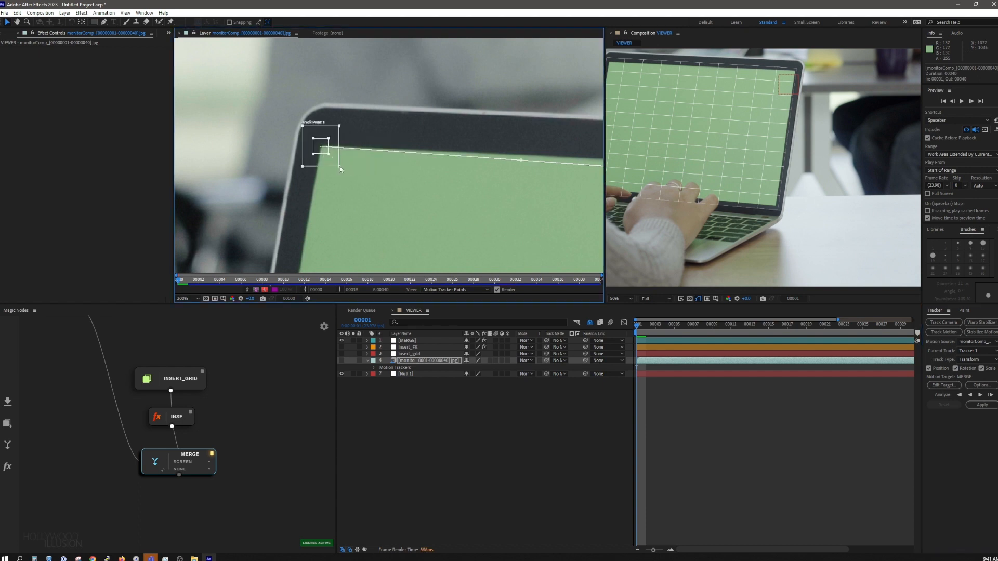
Place Track Point 2 on the top-right corner of the laptop's green screen and enlarge its feature and search regions.
click(210, 461)
drag(265, 419, 247, 438)
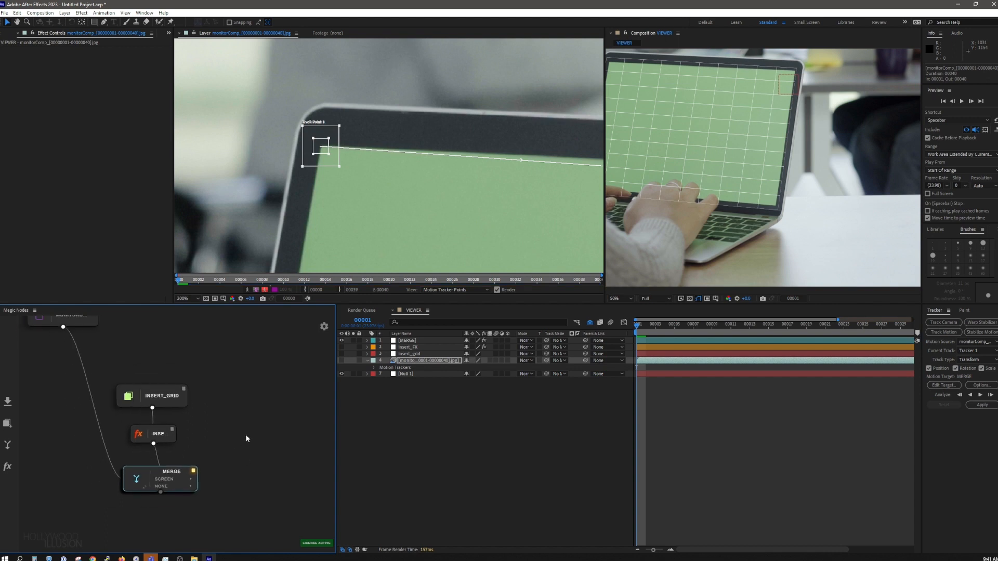
scroll(414, 157, down, 4)
scroll(555, 159, up, 1)
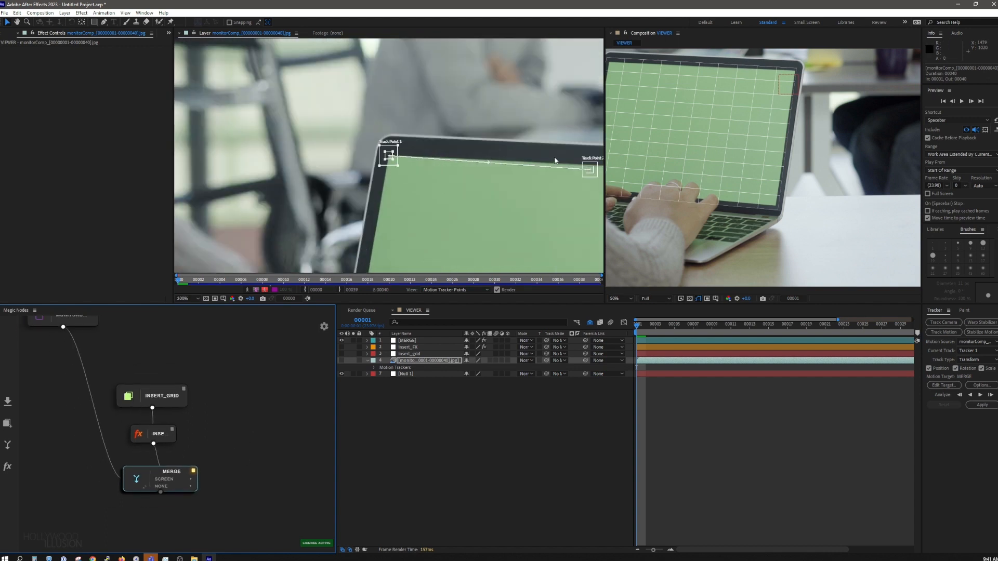
drag(571, 191, 394, 201)
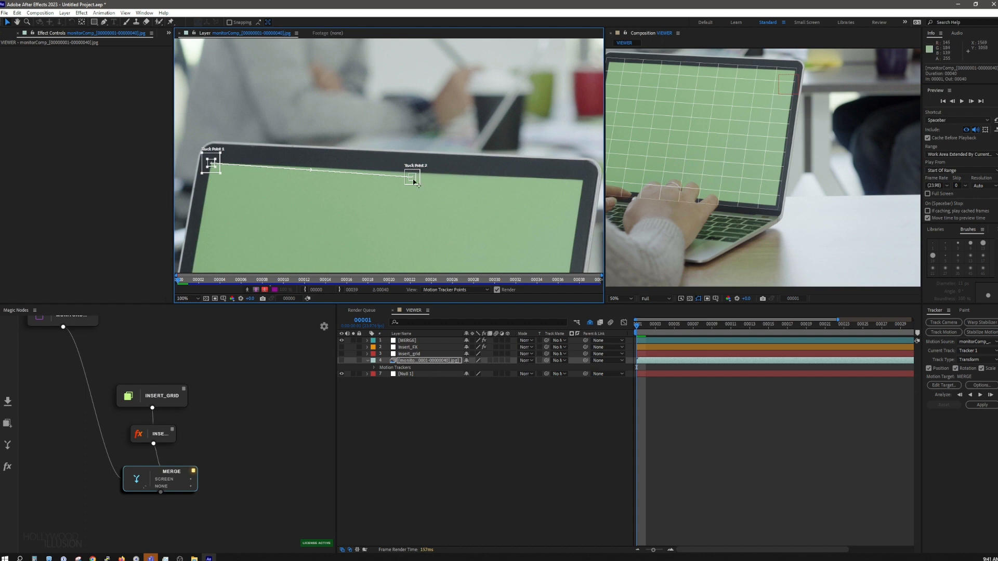
scroll(421, 177, up, 1)
drag(422, 178, 24, 158)
drag(508, 206, 286, 209)
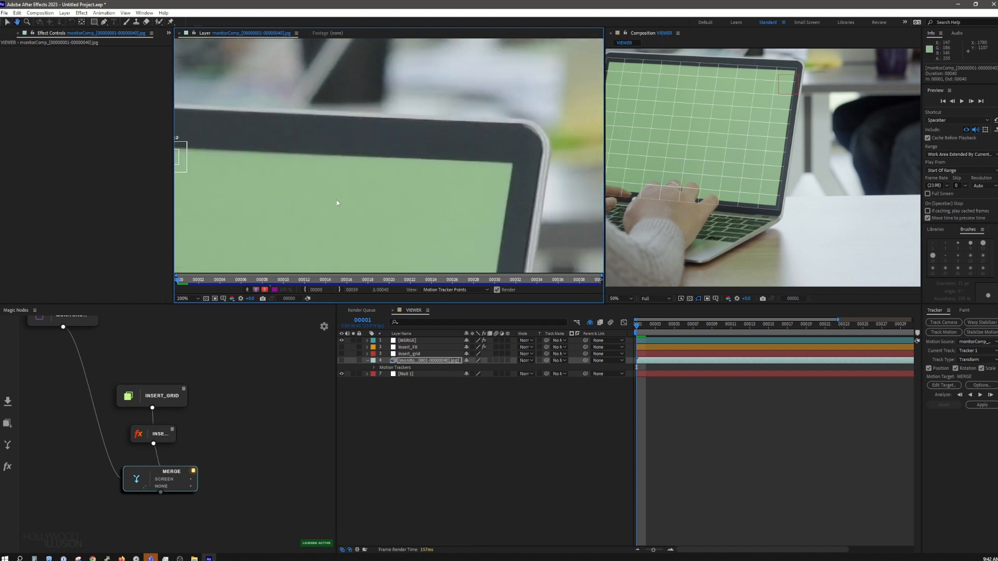
drag(256, 179, 305, 179)
drag(238, 164, 409, 178)
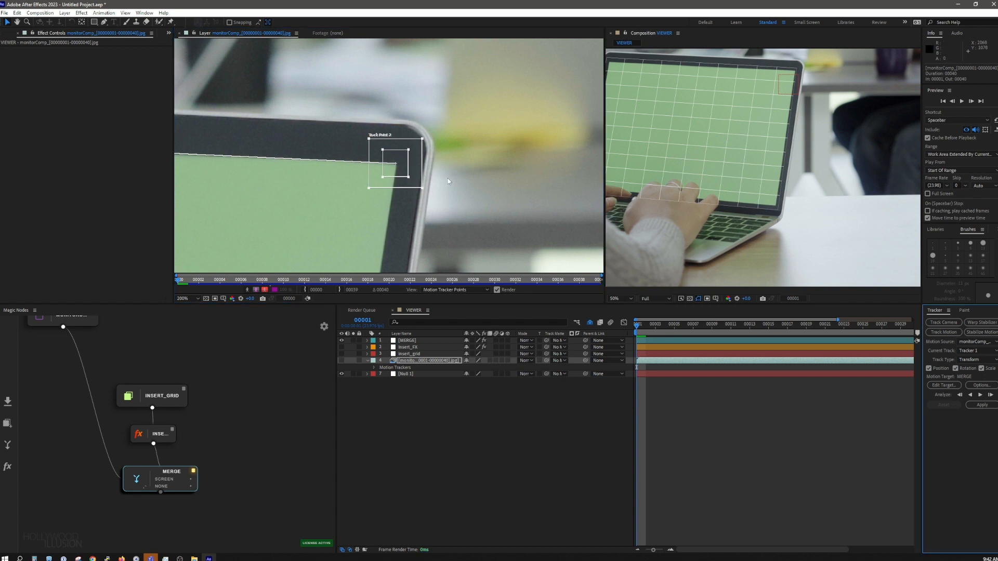
Enlarge Track Point 1's regions around the top-left screen corner and analyze the motion track forward through the clip.
scroll(449, 181, down, 2)
drag(264, 164, 421, 183)
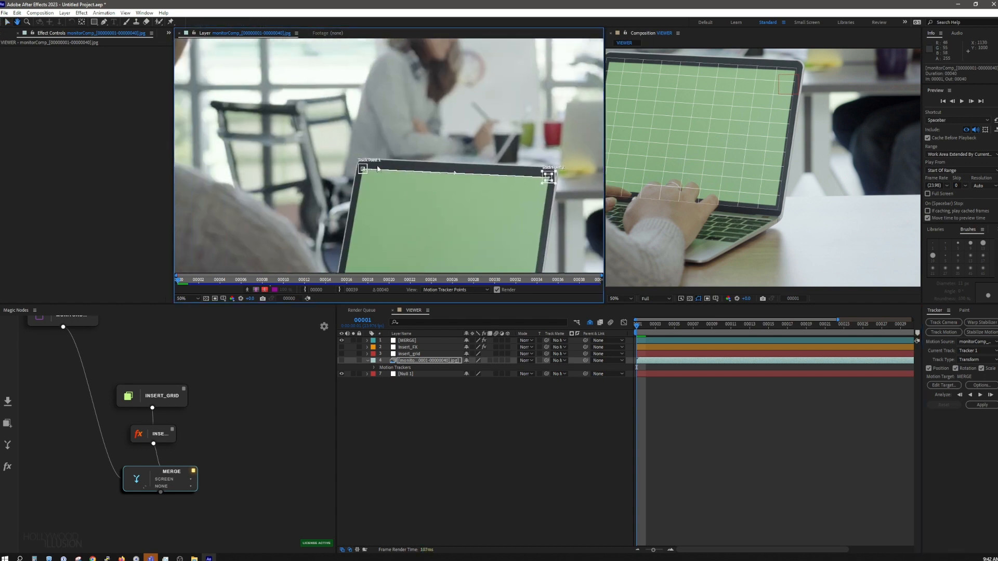
drag(541, 192, 381, 171)
scroll(381, 171, up, 2)
scroll(381, 167, down, 2)
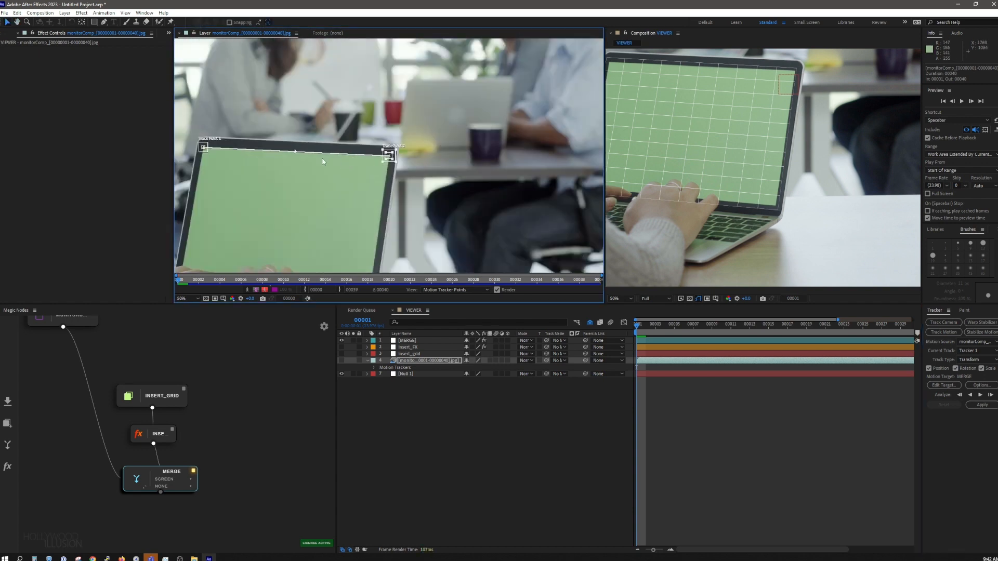
scroll(194, 154, up, 2)
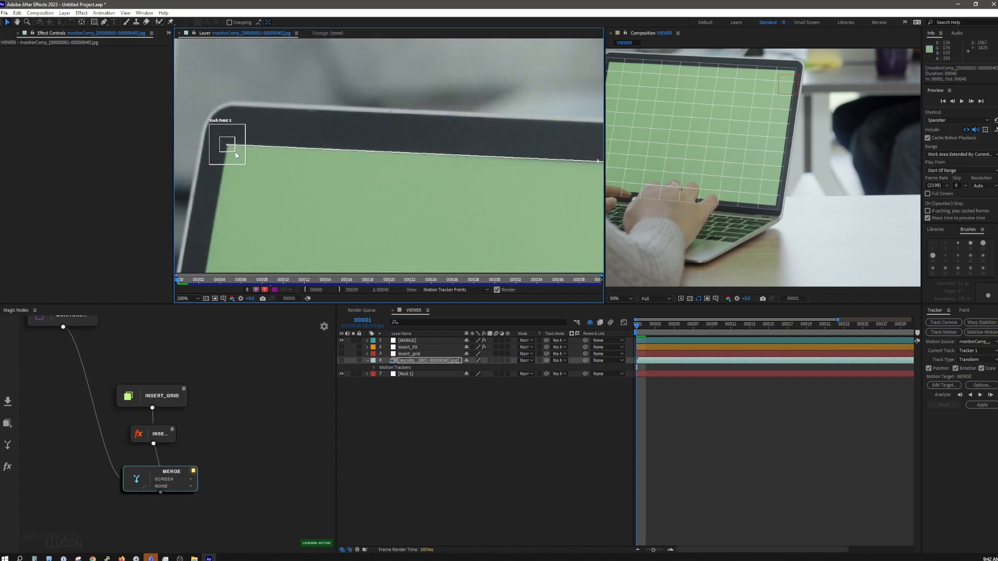
mouse_move(235, 152)
mouse_down()
mouse_move(270, 174)
mouse_move(251, 162)
mouse_up()
scroll(286, 168, down, 2)
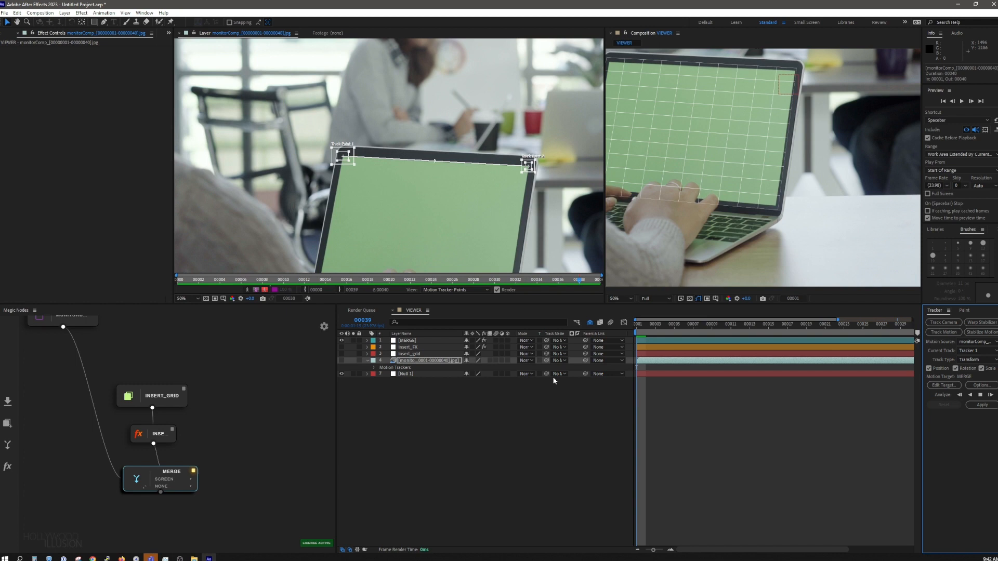
click(532, 427)
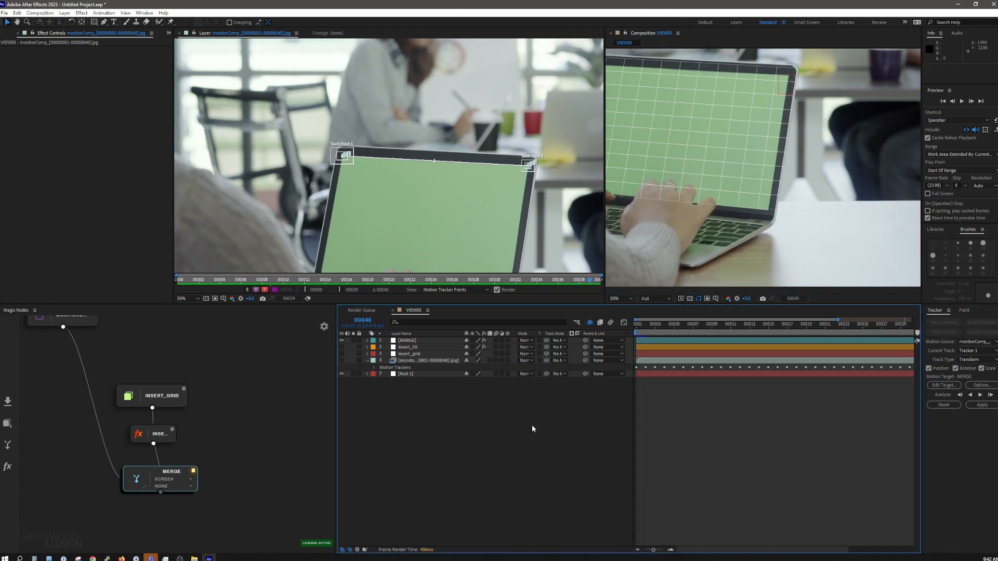
Save the project as start.aep, replacing the existing file.
key(ctrl+shift+s)
double_click(208, 135)
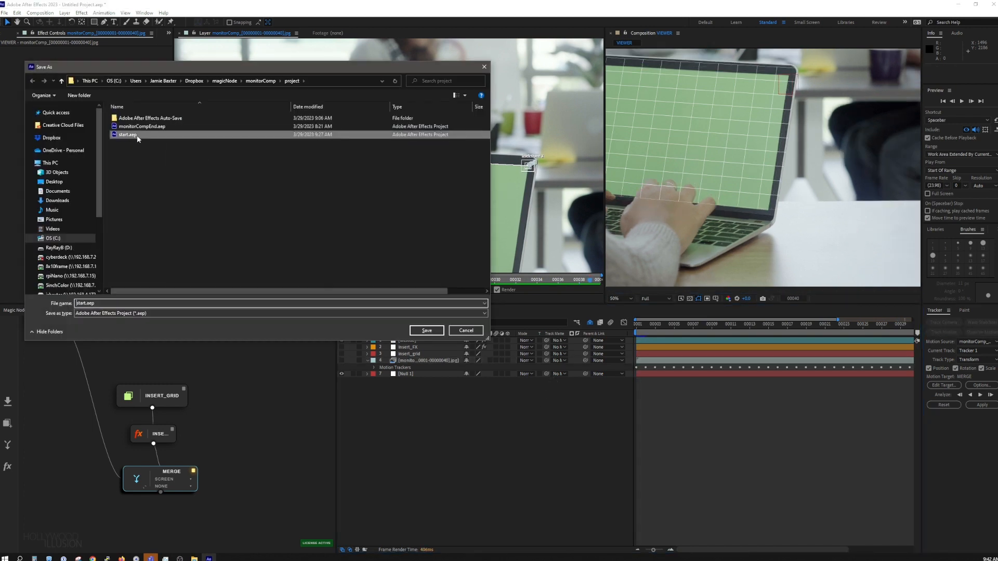
click(520, 282)
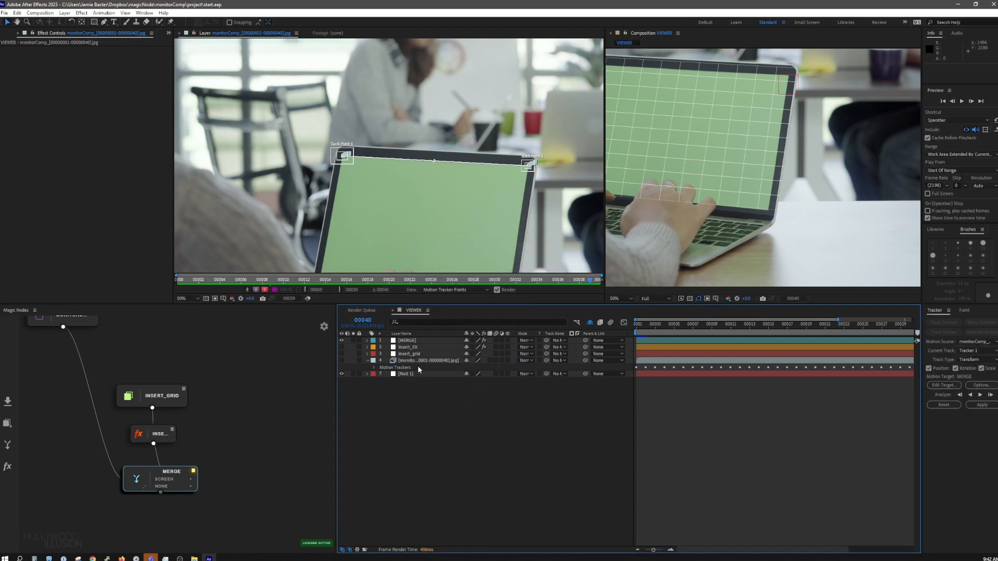
Set the motion target to Null 1 and apply the tracking data to it from frame 1.
drag(669, 329, 636, 329)
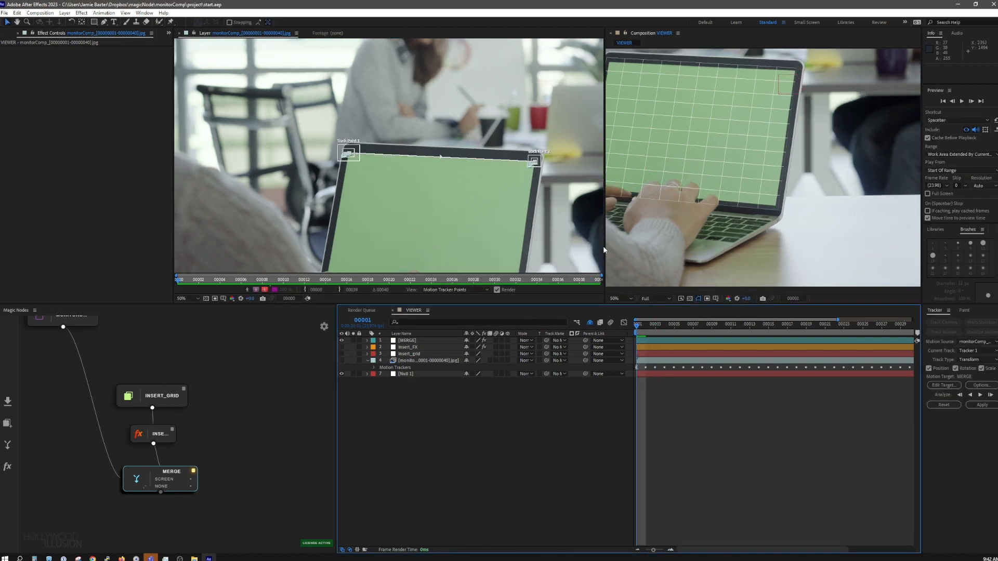
click(943, 385)
click(498, 270)
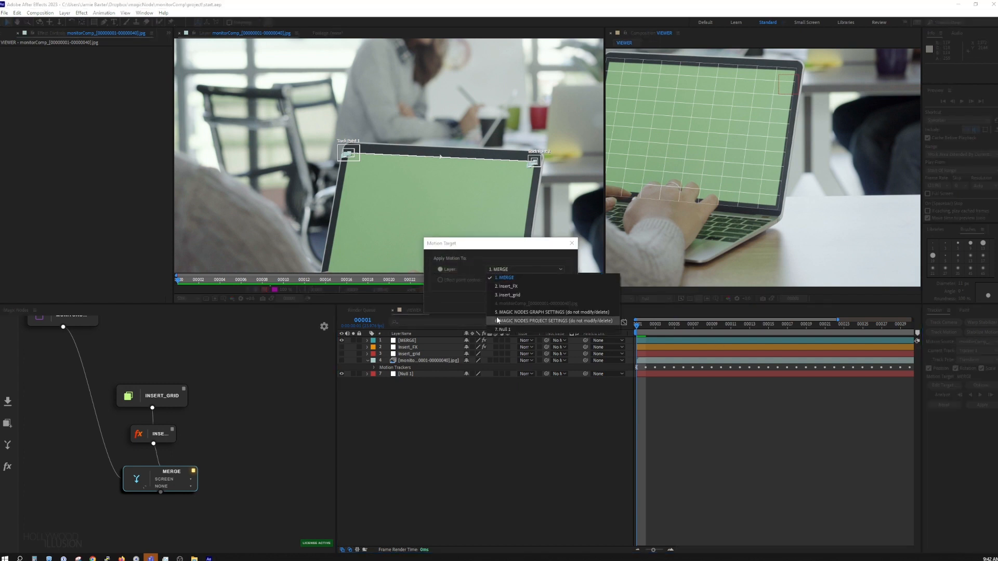
click(507, 328)
click(515, 303)
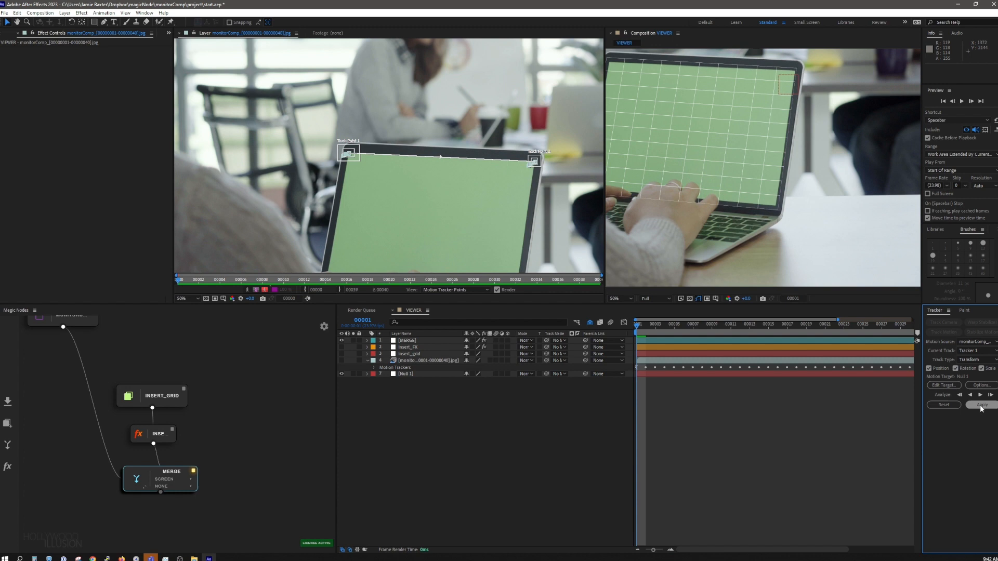
click(980, 406)
click(502, 289)
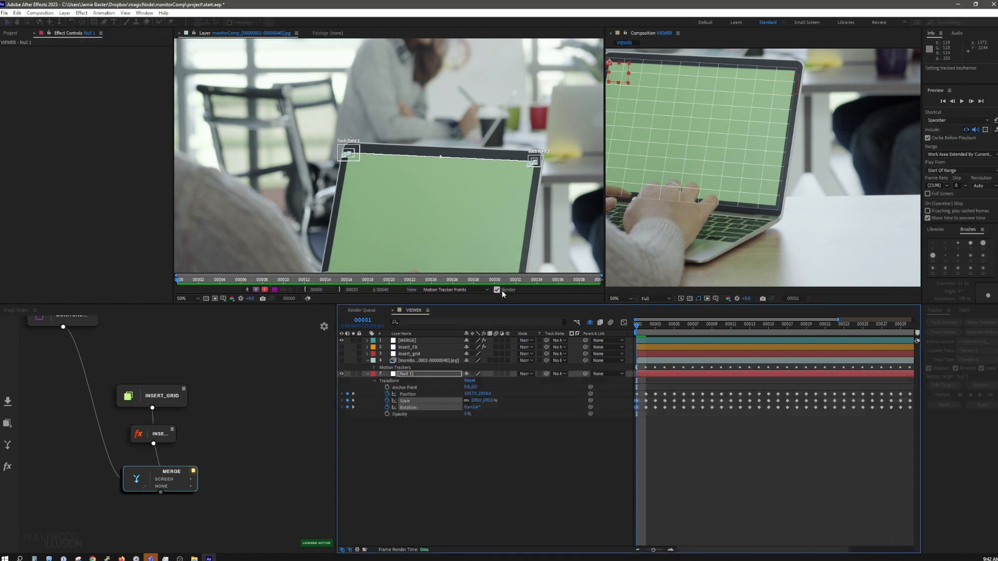
Scrub through the full clip to check that the null follows the laptop screen's top-left corner, ending back at frame 1.
click(410, 451)
scroll(697, 212, down, 2)
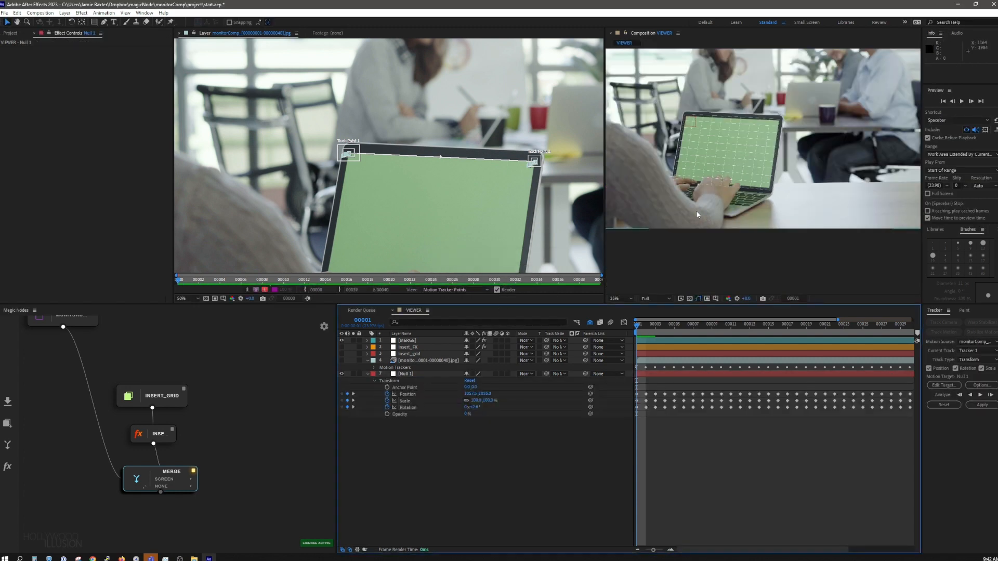
drag(697, 156, 728, 204)
scroll(719, 168, up, 2)
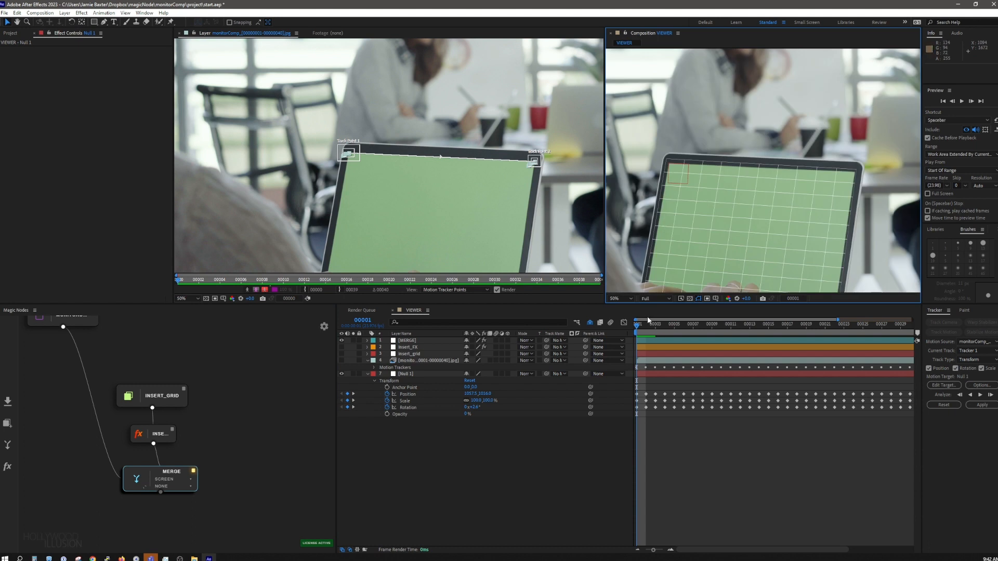
drag(648, 331, 866, 349)
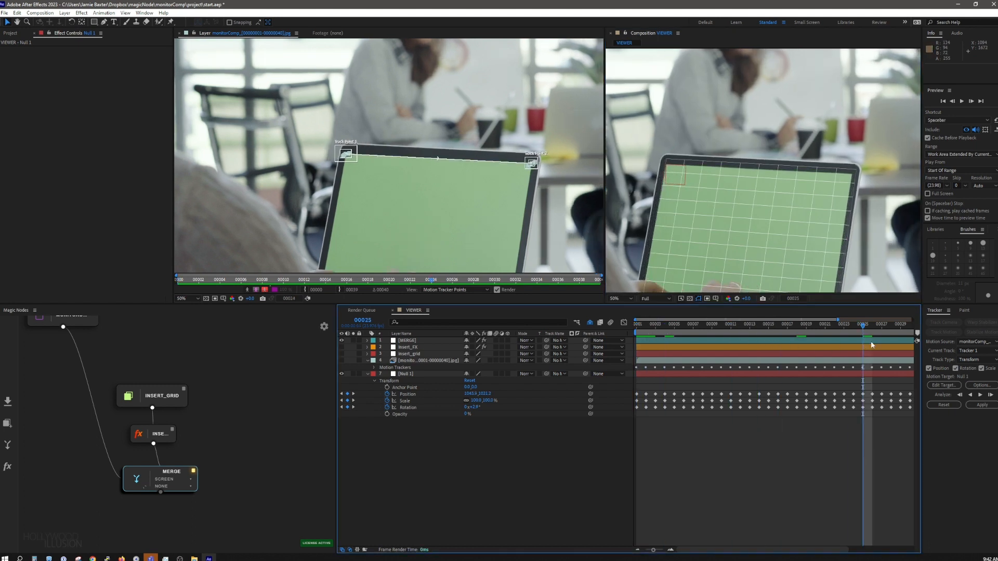
drag(936, 334, 936, 334)
drag(869, 321, 990, 331)
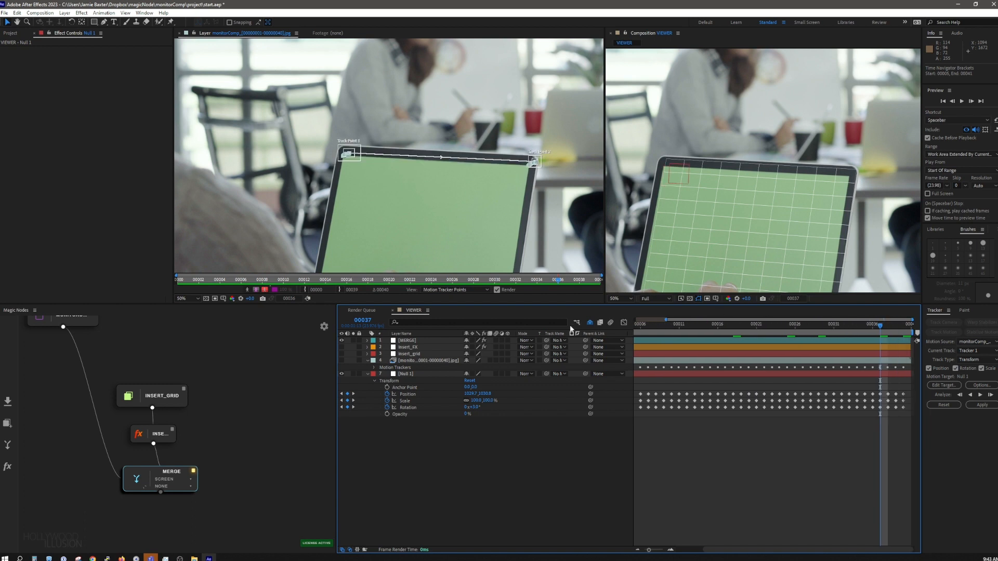
key(Home)
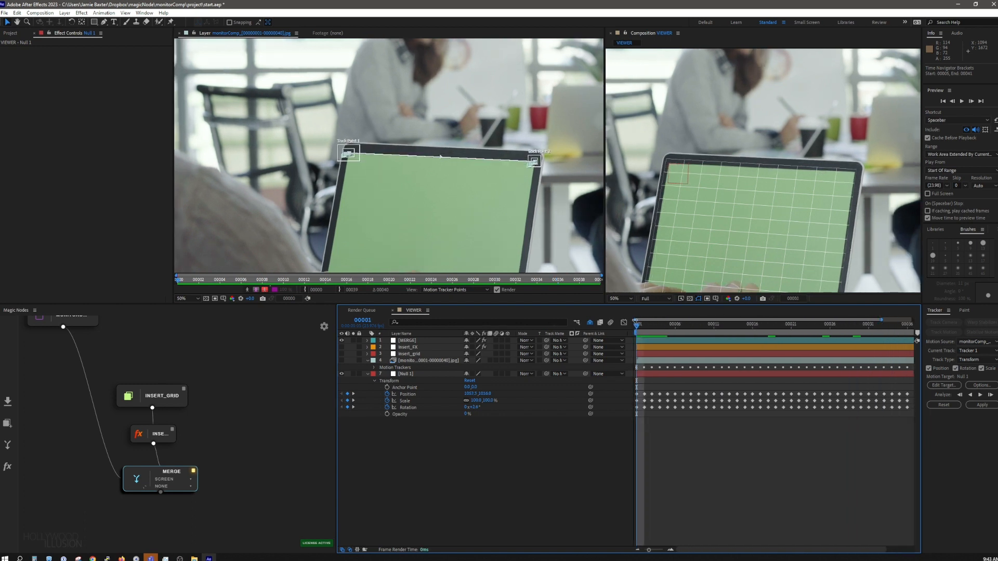
drag(882, 322, 913, 321)
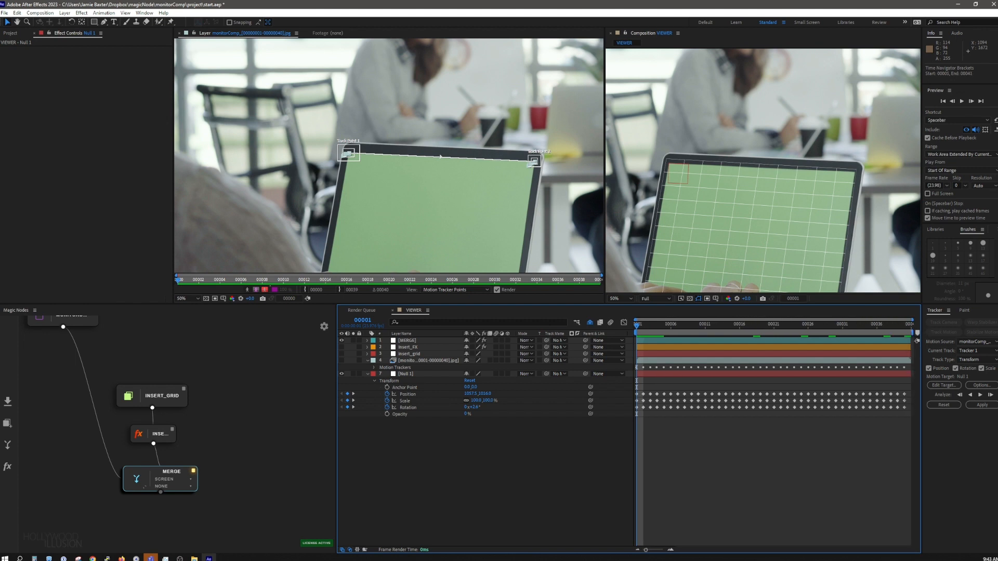
Try parenting the insert_grid layer to Null 1 and play back the composition.
click(416, 354)
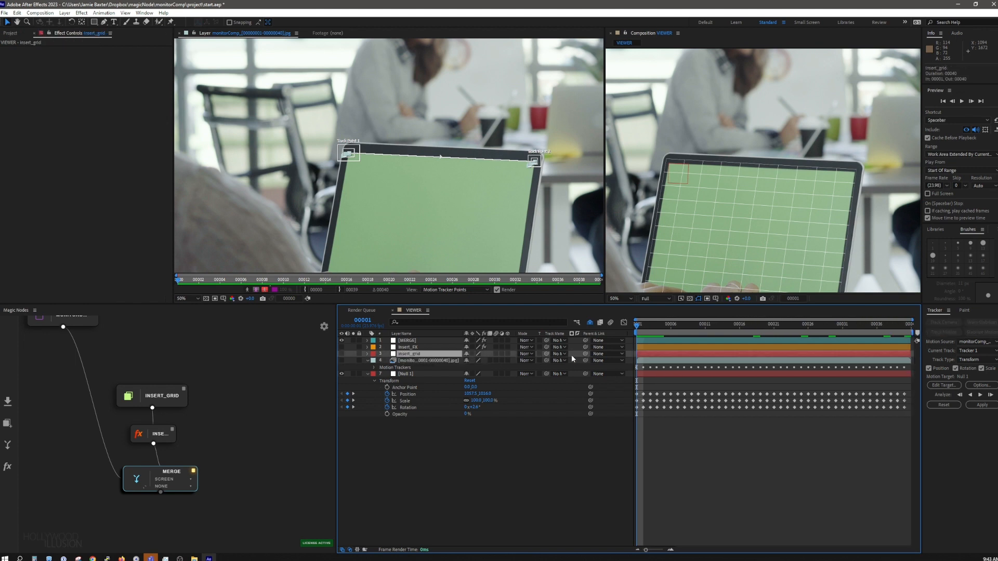
drag(585, 354, 415, 375)
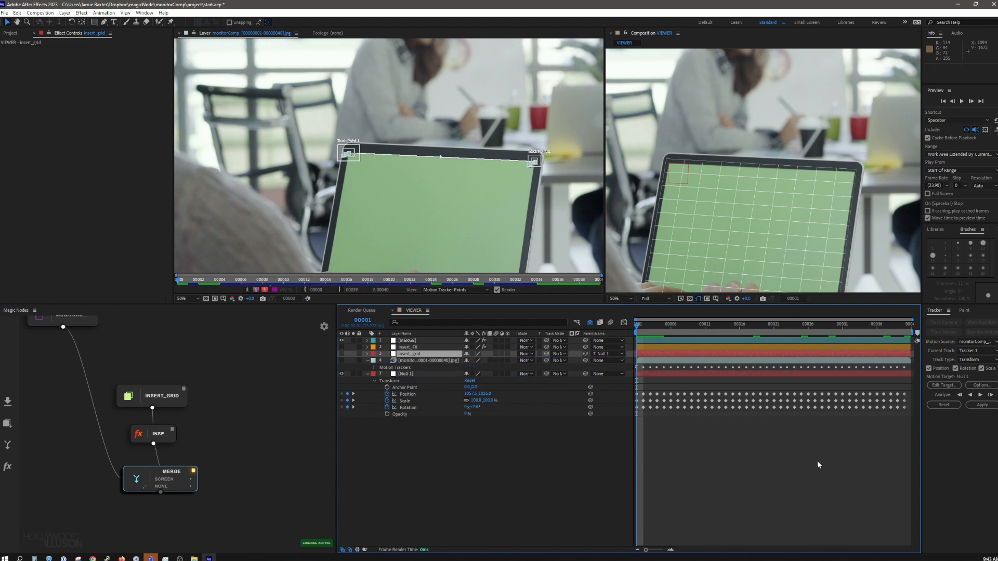
click(789, 447)
key(space)
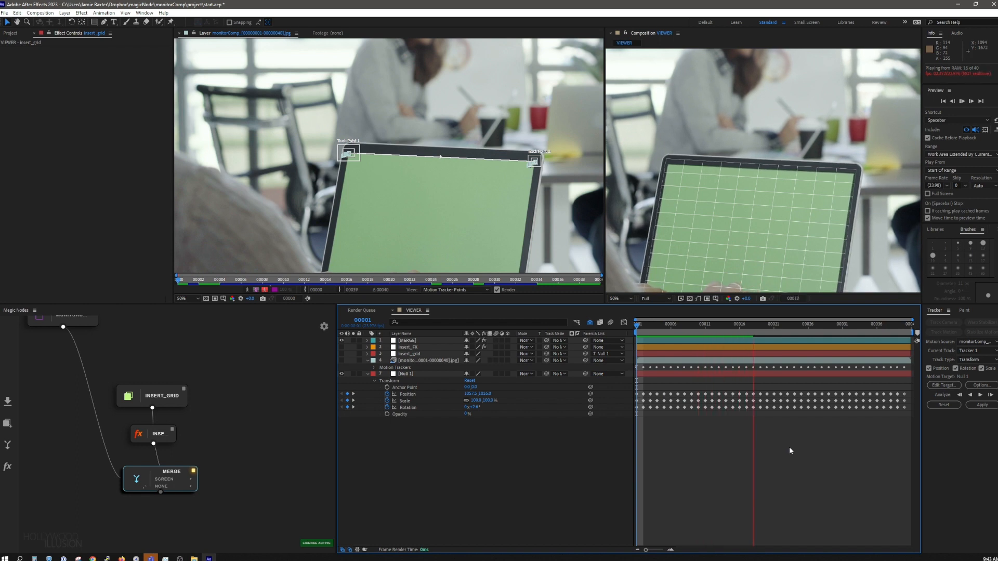
Return to frame 1 and reset the insert_grid layer's parent to None.
drag(757, 330, 624, 376)
click(608, 354)
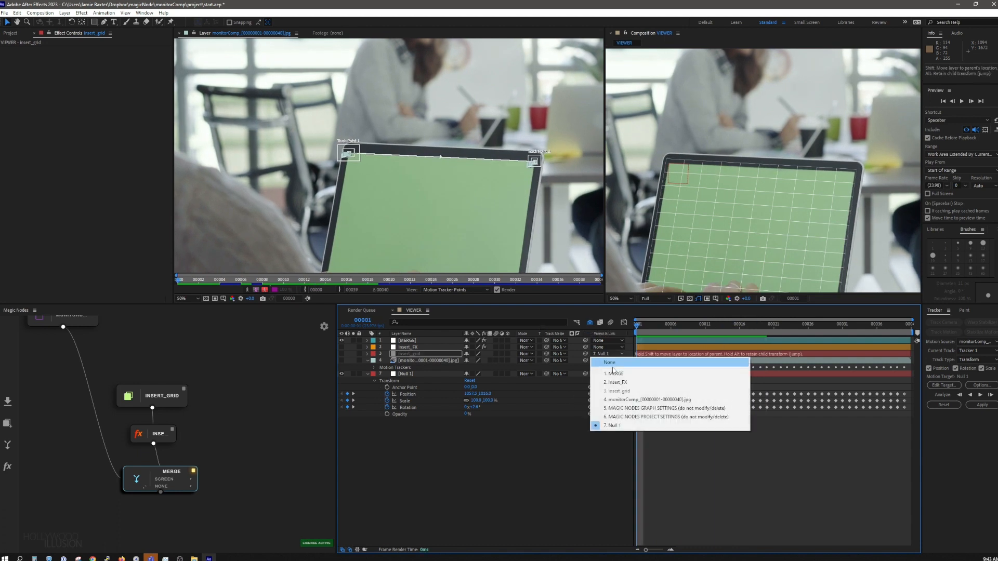
click(606, 361)
Align the INSERT_GRID and insert_FX nodes above MERGE and parent the insert_FX layer to Null 1.
mouse_move(175, 467)
drag(162, 439, 174, 439)
drag(158, 406, 182, 391)
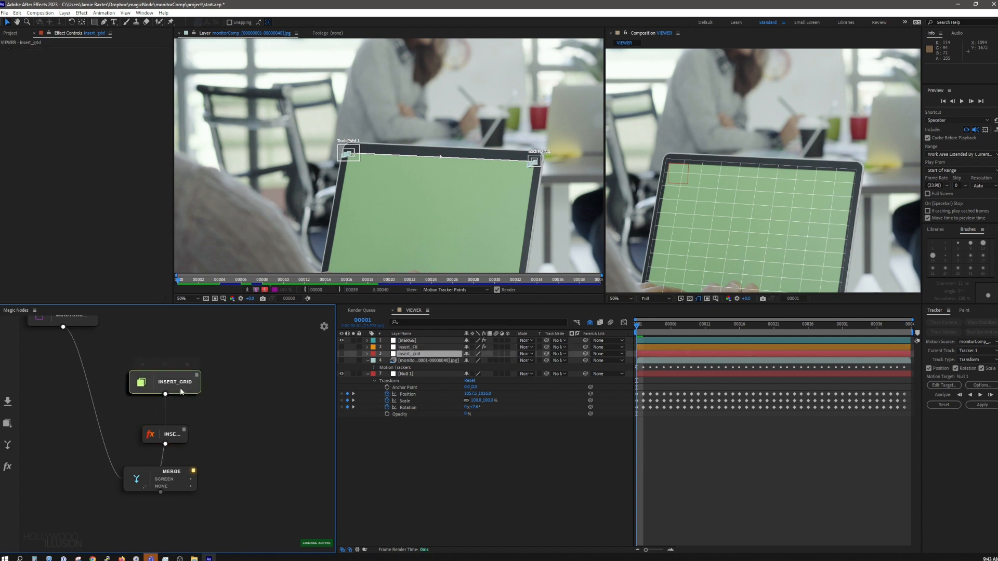
drag(165, 435, 167, 430)
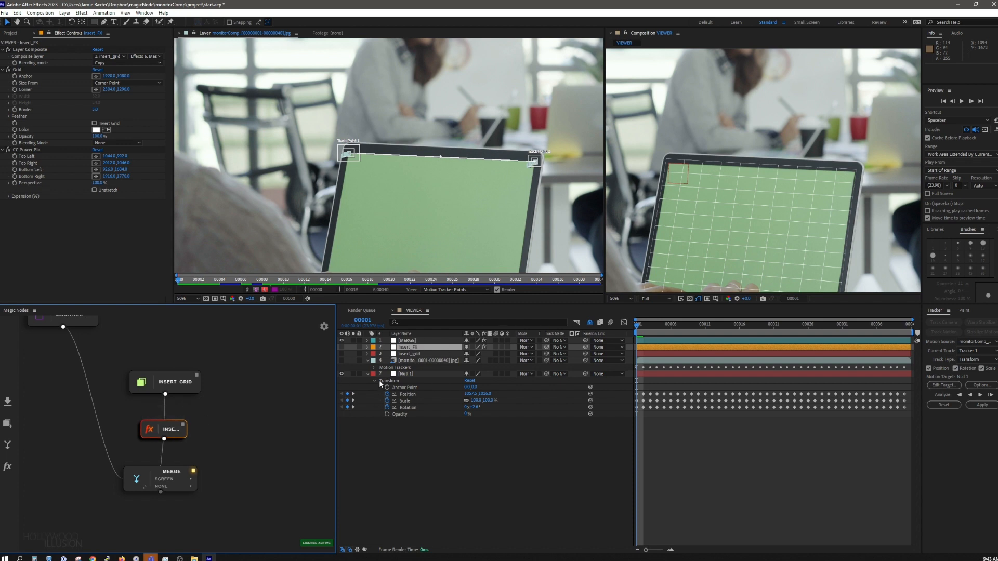
drag(586, 347, 414, 374)
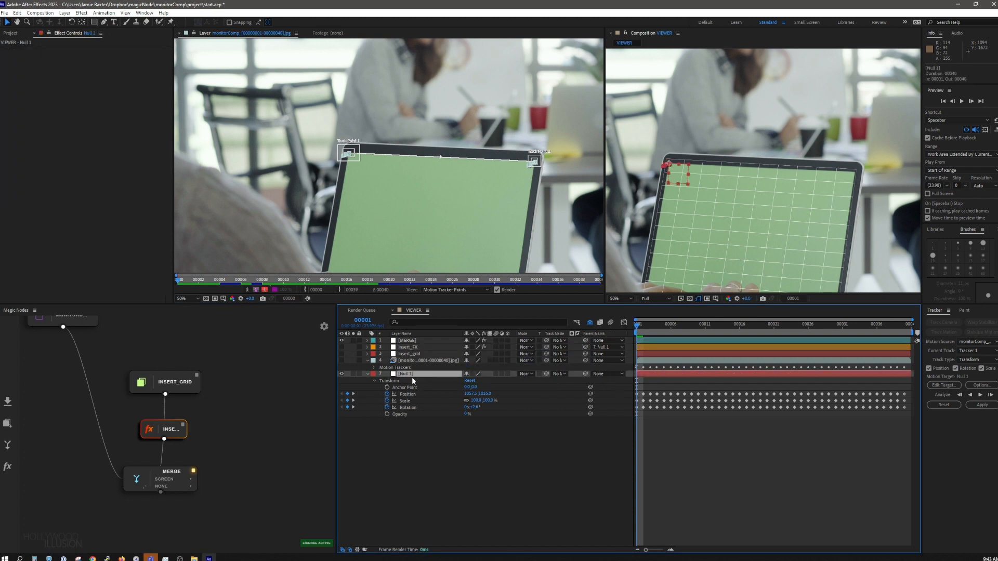
Rename the tracked null layer as mont_trk.
key(Return)
text(mont_trk)
key(Return)
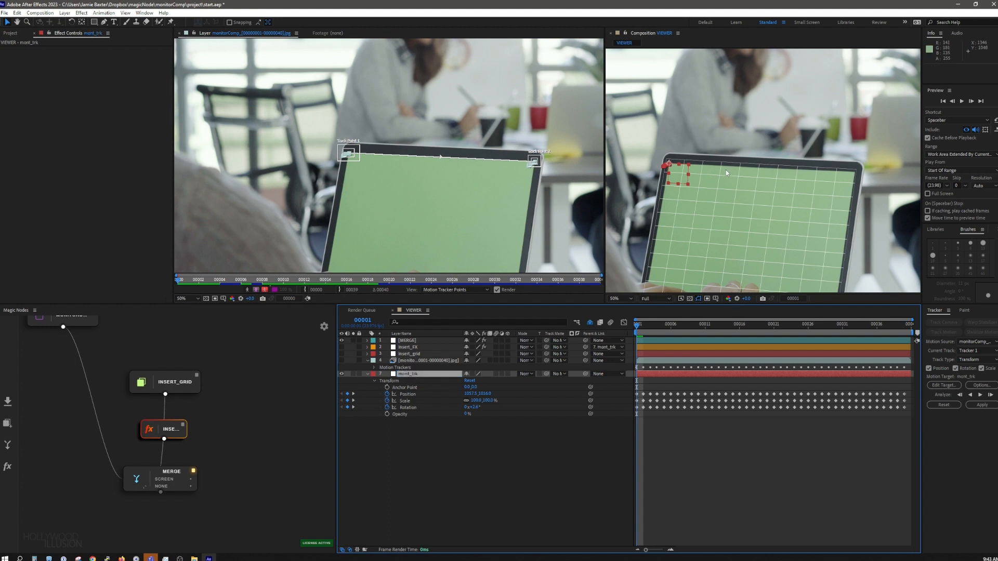
Play back the composition to check how the grid follows the laptop screen, ending at frame 1.
click(703, 451)
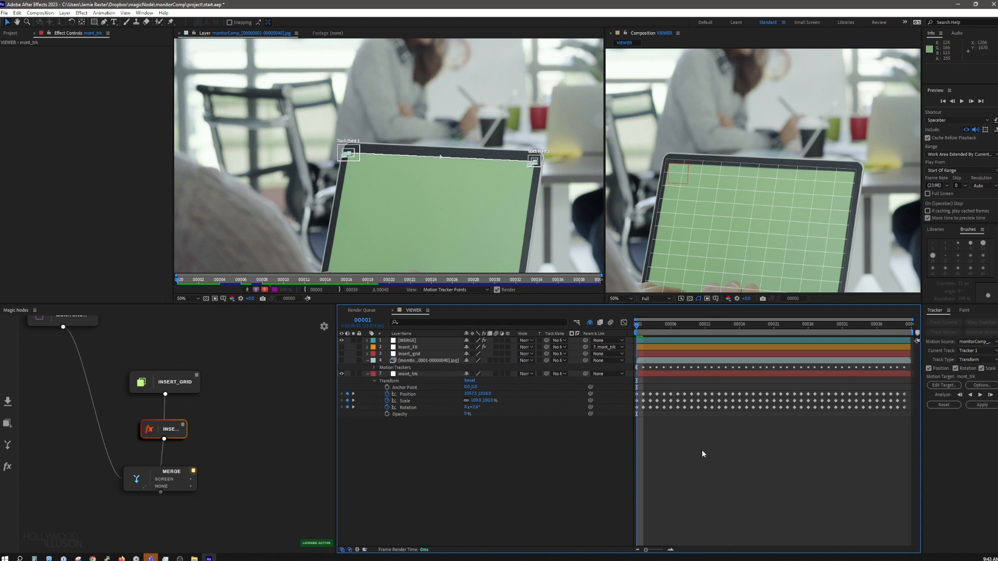
key(space)
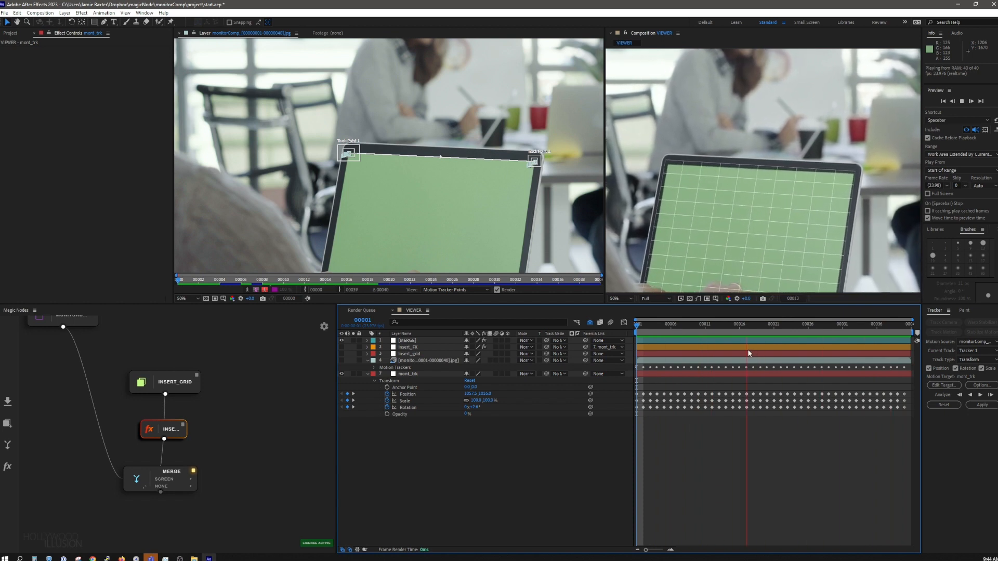
key(space)
drag(691, 328, 244, 333)
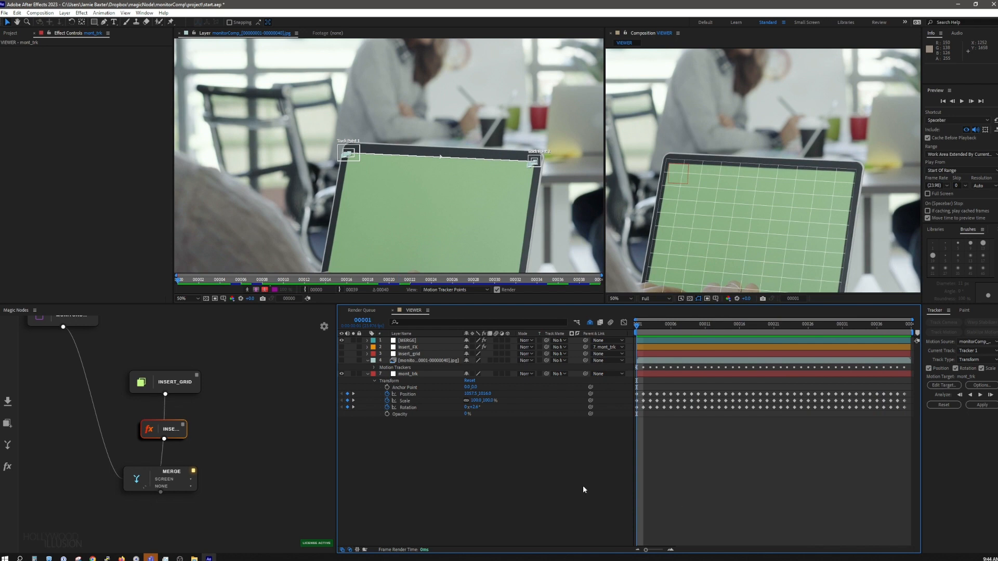
Add two FX nodes to the node graph and spread them out in the empty space beside the grid branch.
click(264, 418)
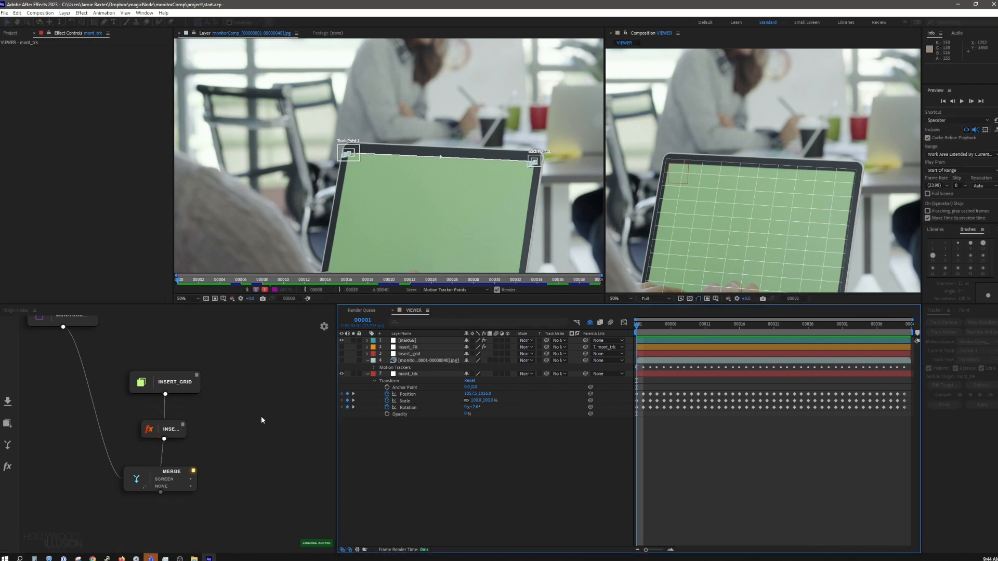
scroll(261, 416, down, 2)
scroll(266, 409, down, 1)
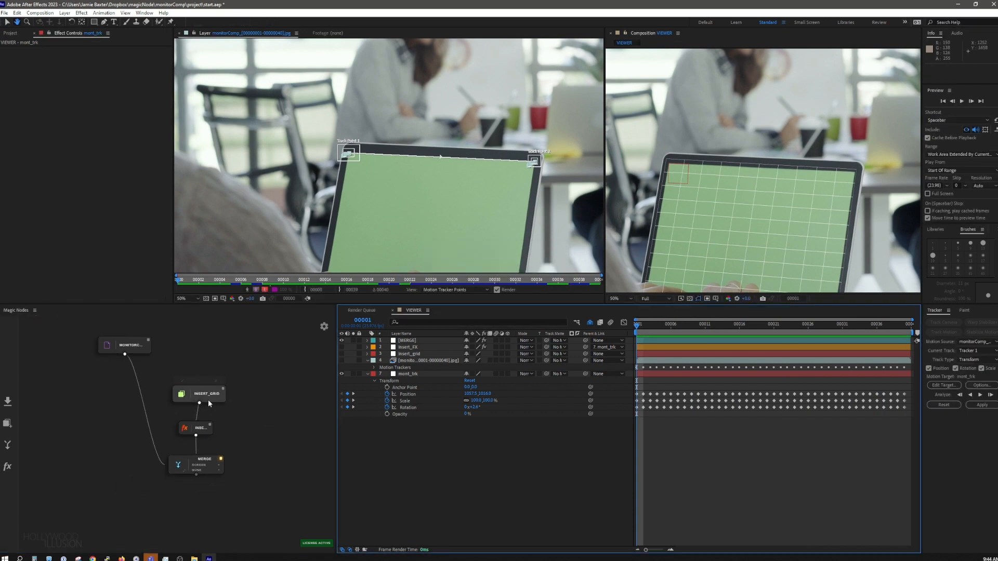
click(293, 403)
drag(288, 403, 224, 410)
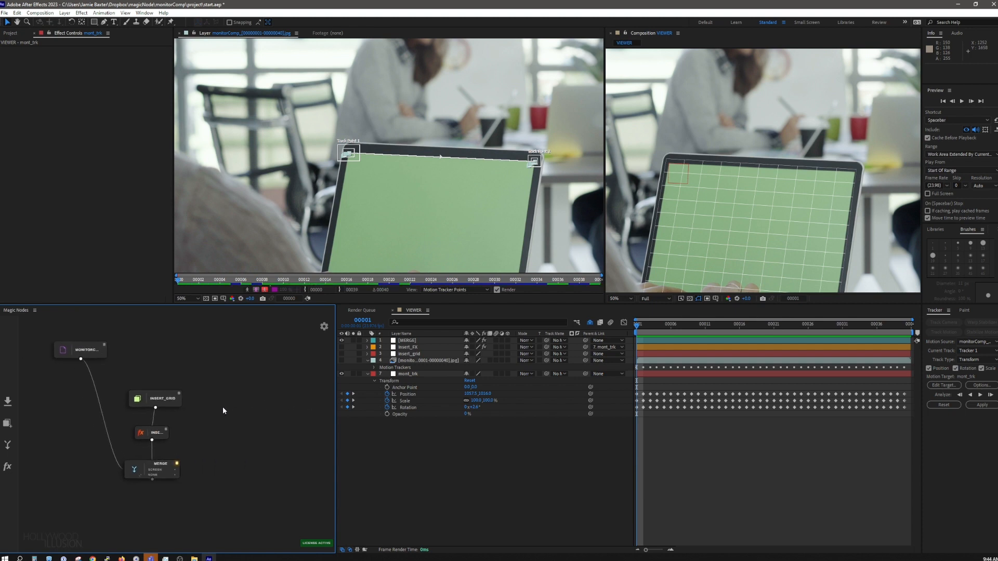
click(7, 468)
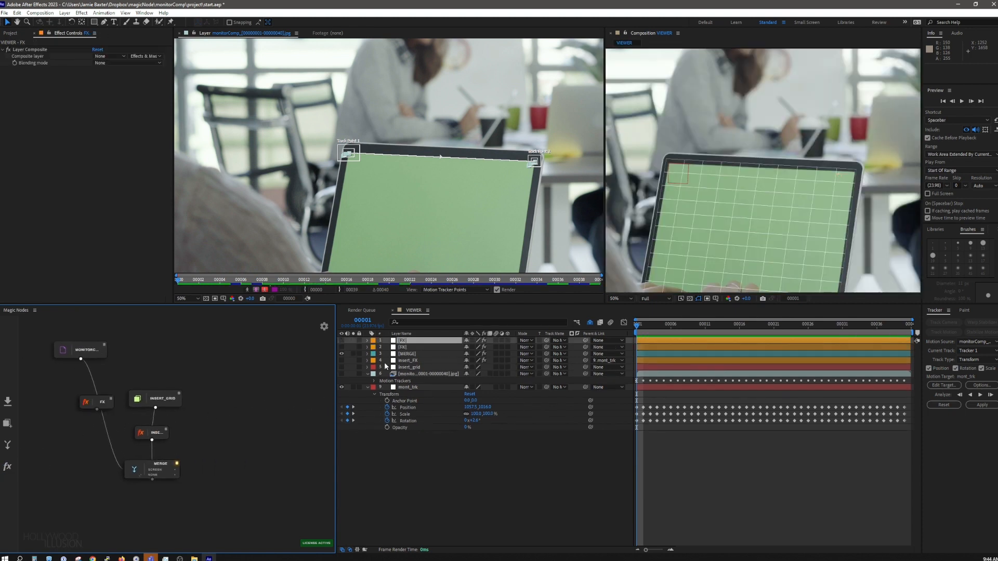
drag(103, 403, 304, 343)
drag(102, 404, 218, 363)
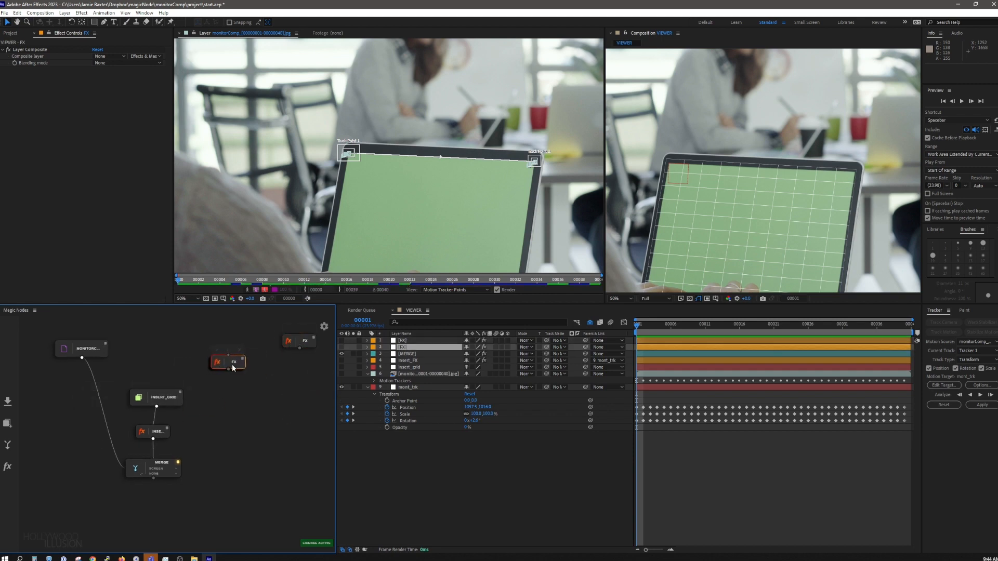
Connect the monitorComp footage node's output to the nearer new FX node.
drag(84, 355, 215, 358)
drag(235, 358, 211, 371)
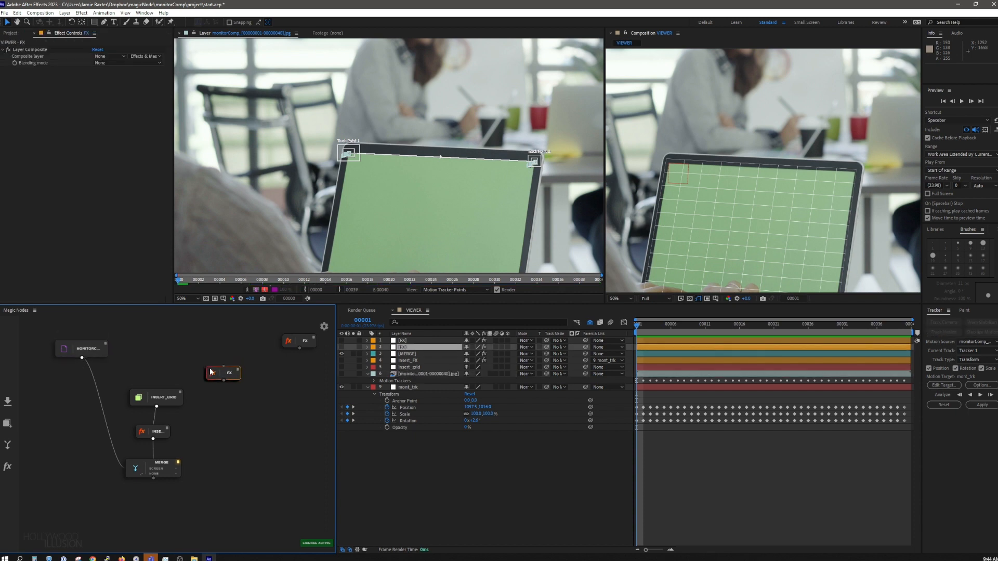
click(84, 359)
drag(84, 359, 215, 370)
Rename the FX node connected to the footage as softM.
double_click(223, 370)
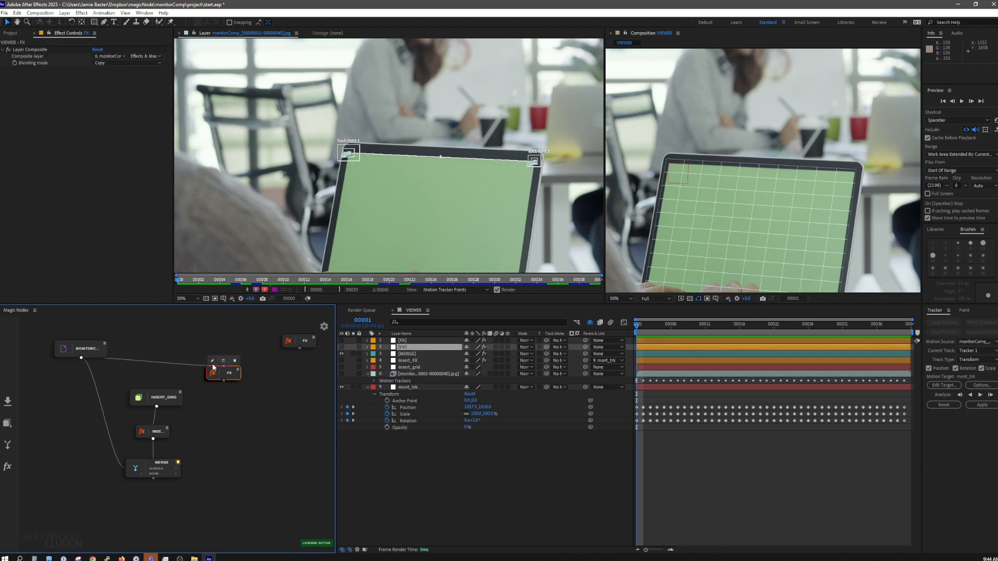
double_click(167, 399)
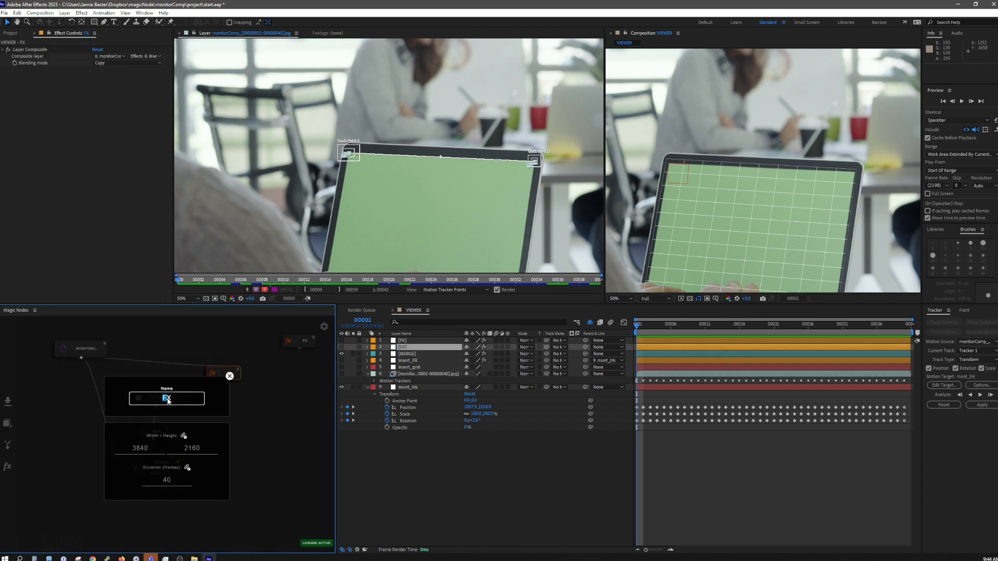
text(SOFTM)
click(230, 375)
Apply Keylight (1.2) to the softM node, view its output and sample the laptop's green screen as the Screen Colour.
key(Tab)
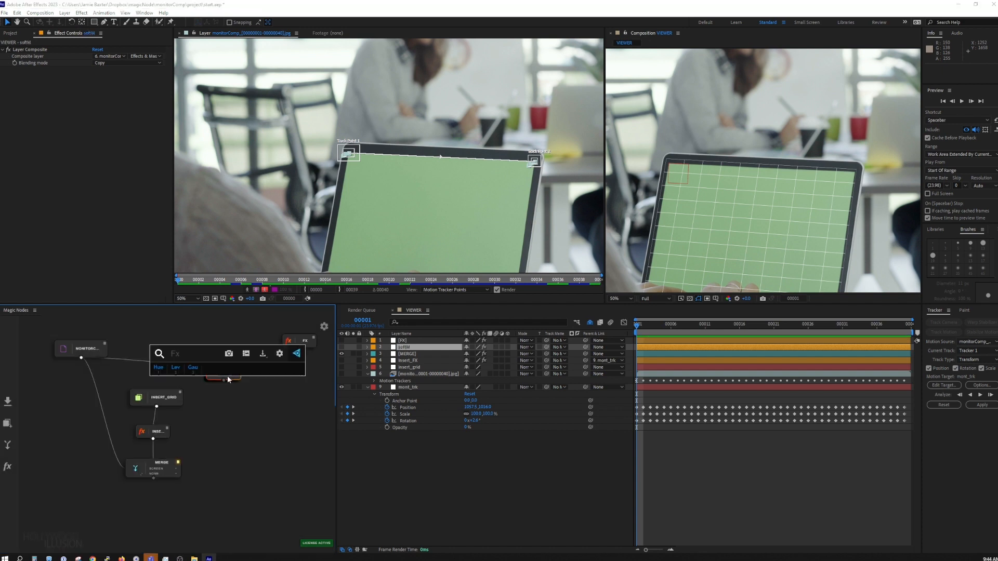
text(key)
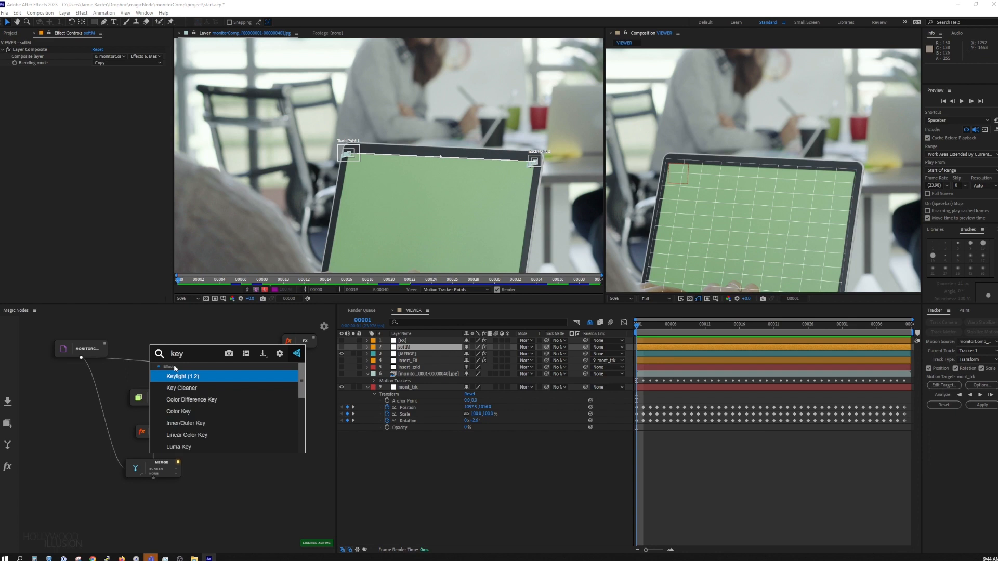
key(Return)
click(238, 370)
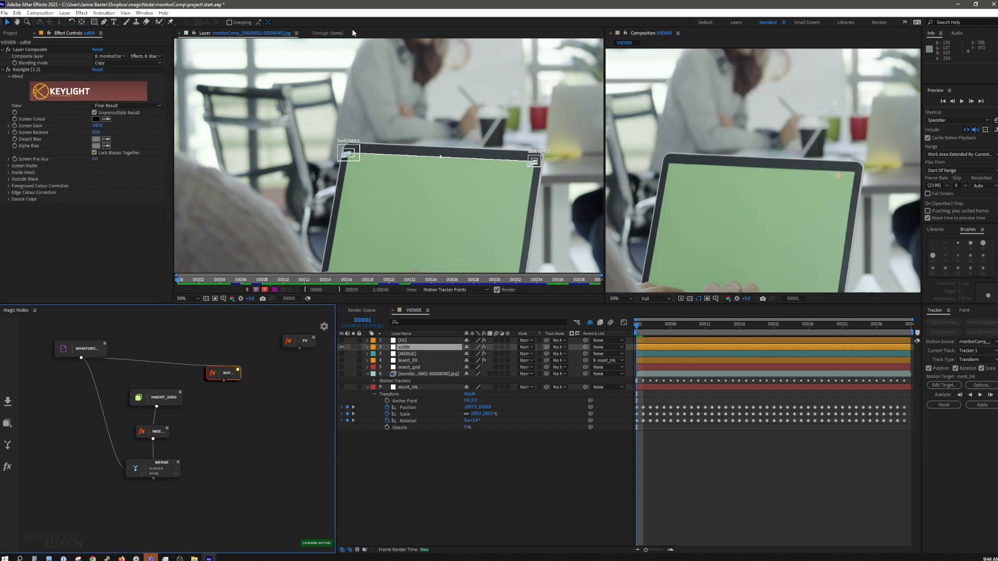
click(107, 119)
click(749, 231)
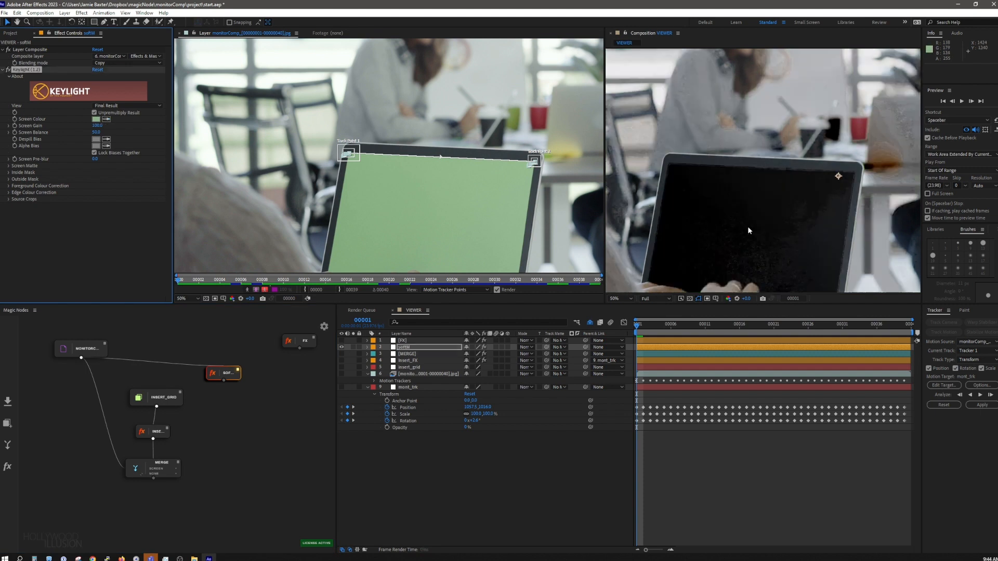
Display the alpha channel of the softM key in the composition viewer with the whole laptop screen in view.
drag(767, 235, 752, 176)
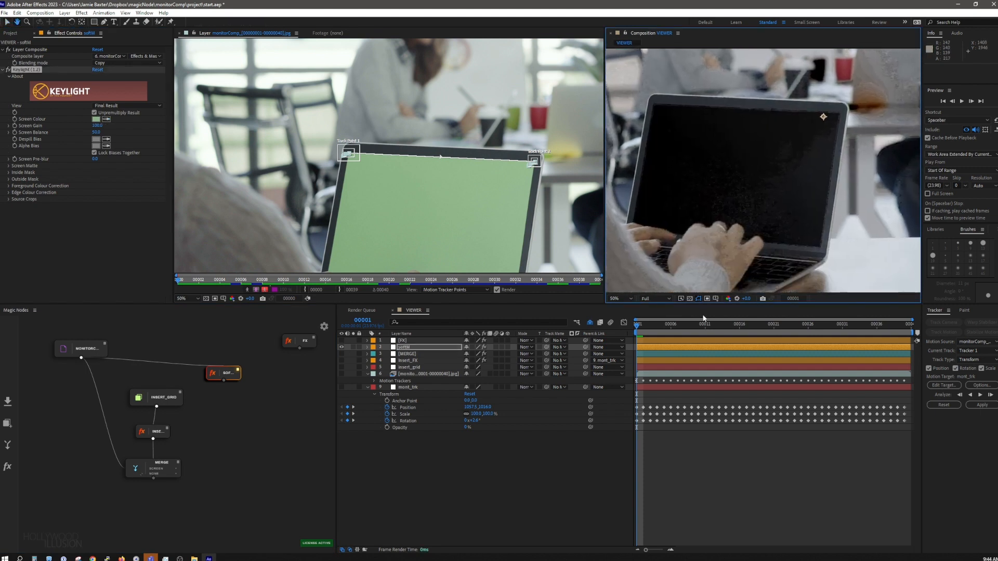
click(728, 299)
click(743, 345)
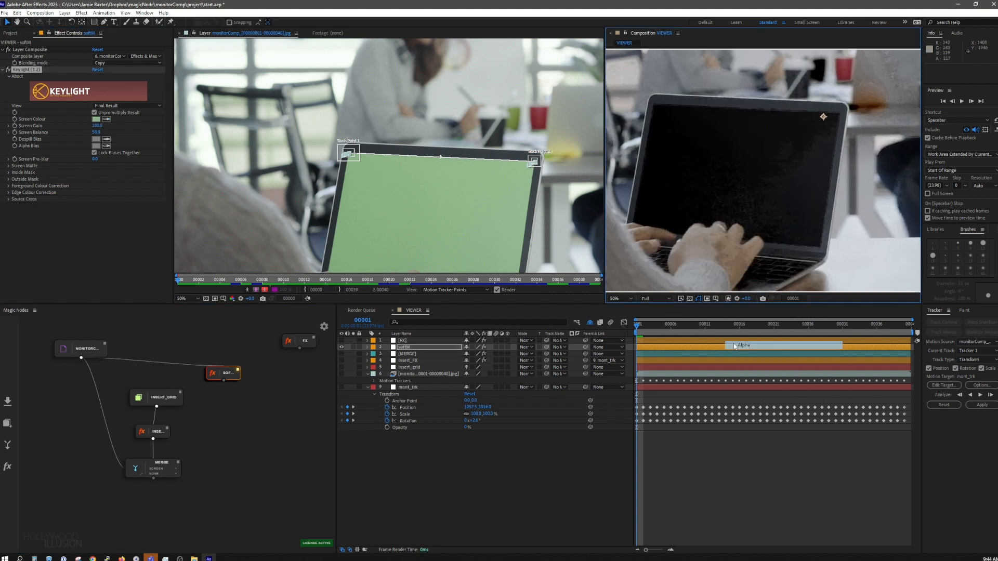
In the softM node's Keylight Screen Matte settings, set Clip Black to 29 and Clip White to 74.
click(8, 165)
drag(98, 172, 66, 176)
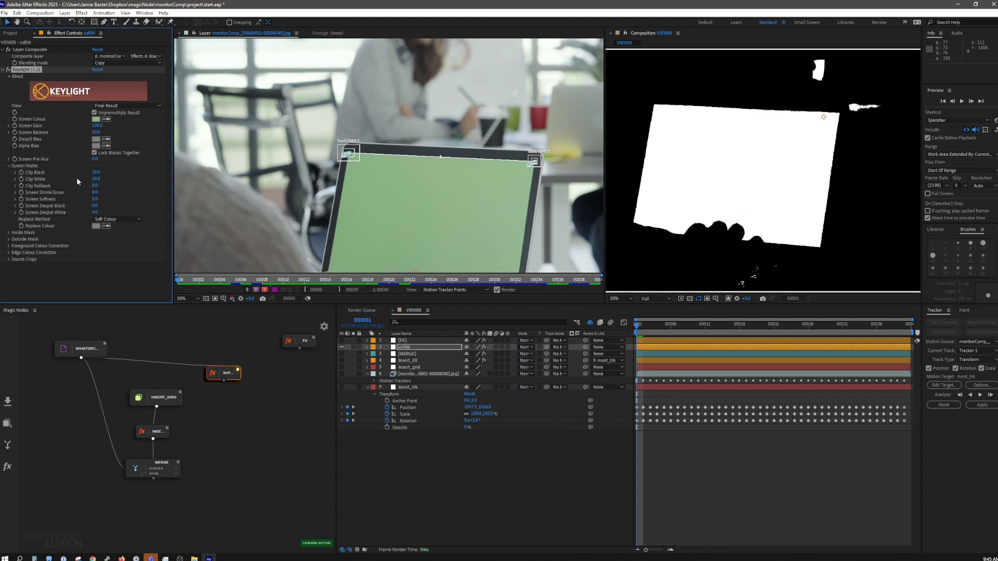
mouse_move(100, 178)
mouse_down()
mouse_move(156, 182)
mouse_move(84, 179)
mouse_up()
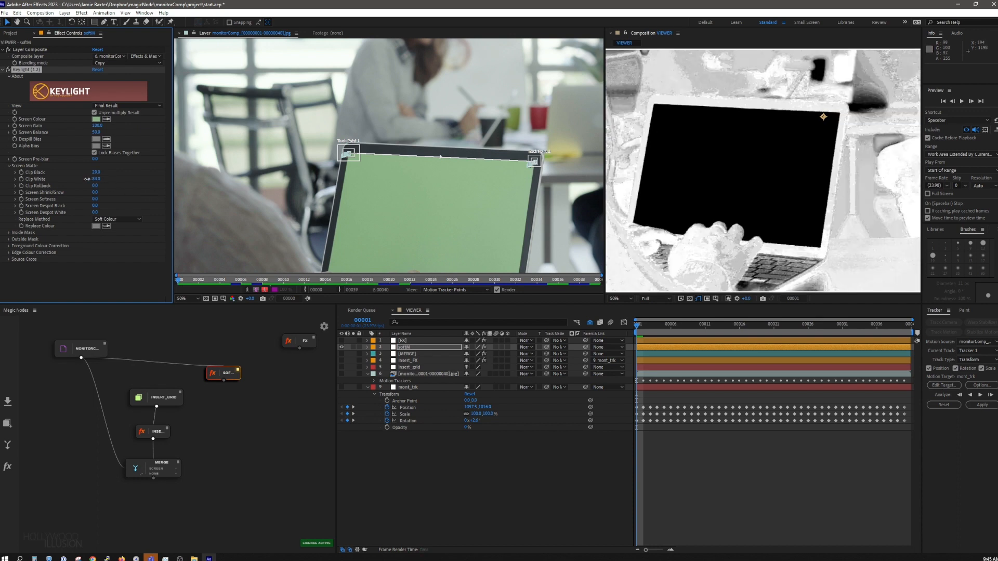
scroll(763, 171, down, 2)
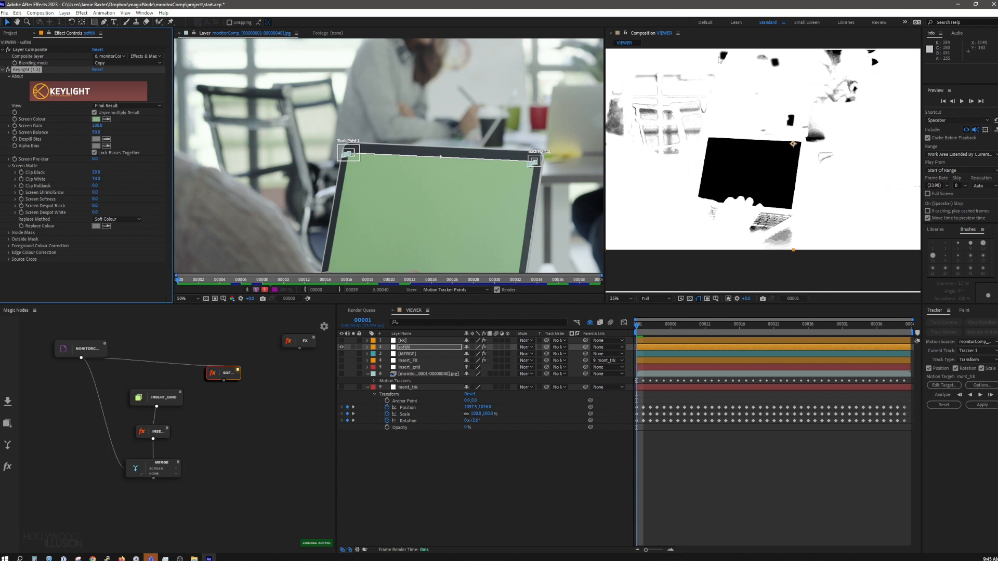
Add a Solid node to the node graph, view its output and place it in the empty space below softM.
click(248, 420)
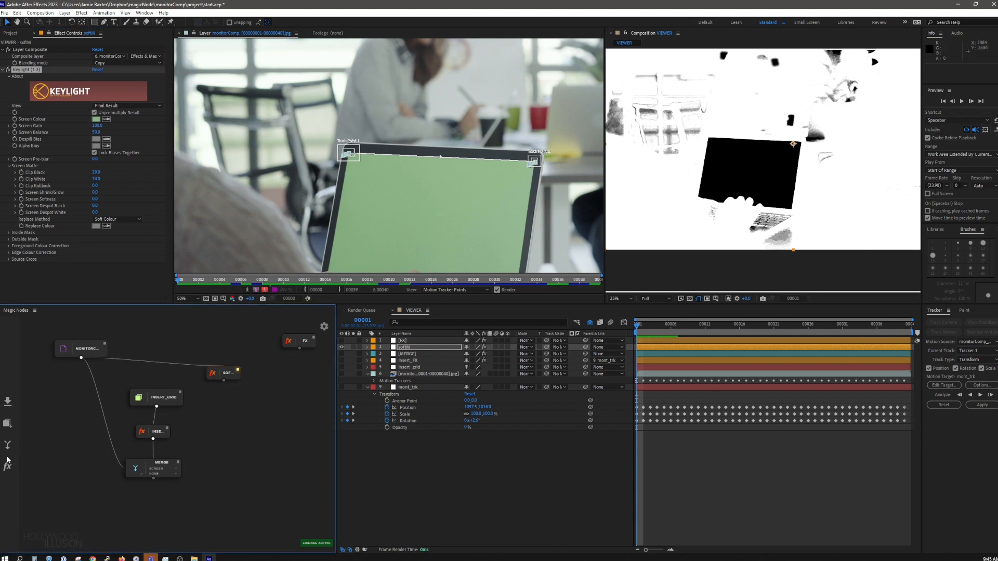
click(7, 423)
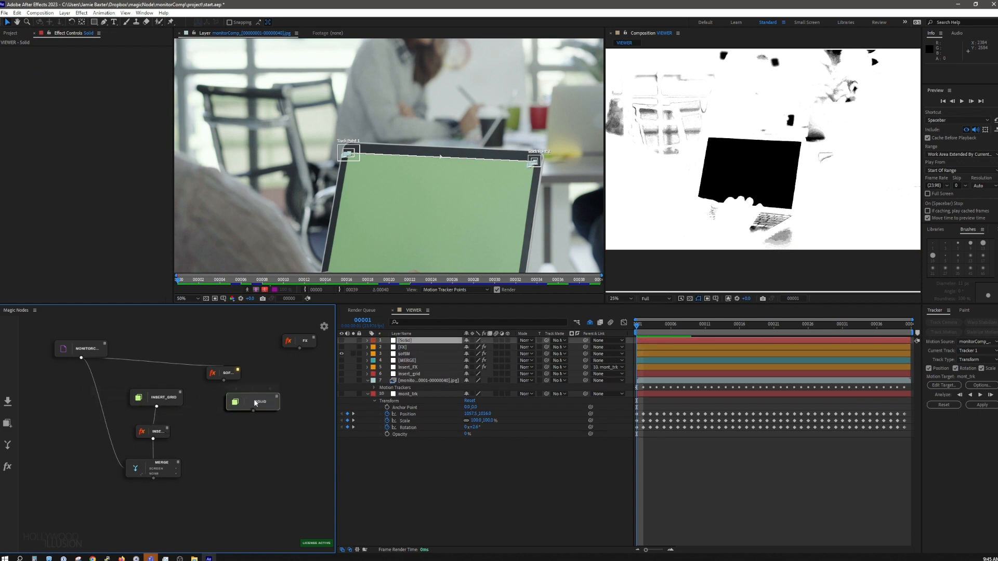
double_click(258, 401)
scroll(278, 396, up, 1)
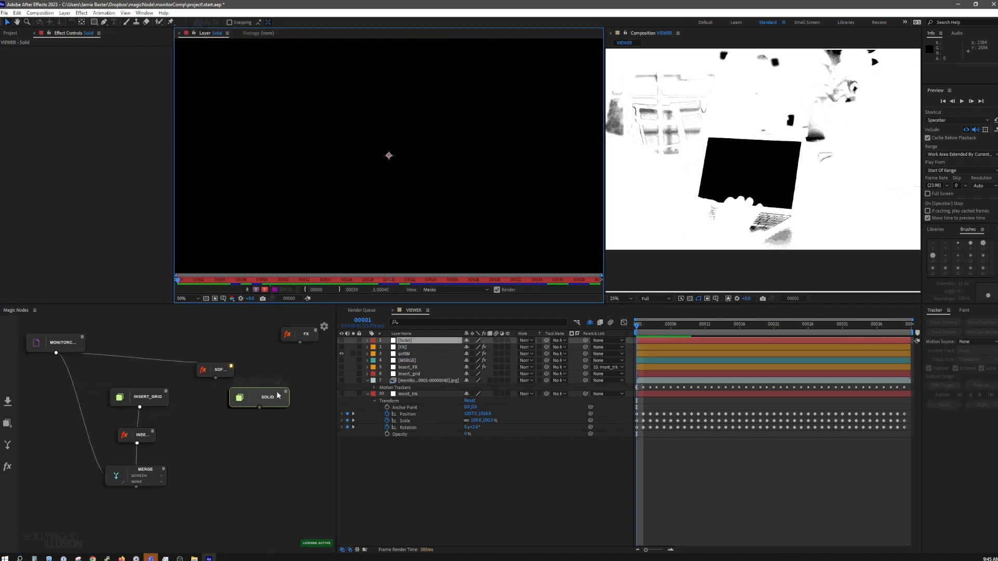
scroll(278, 396, up, 1)
click(284, 392)
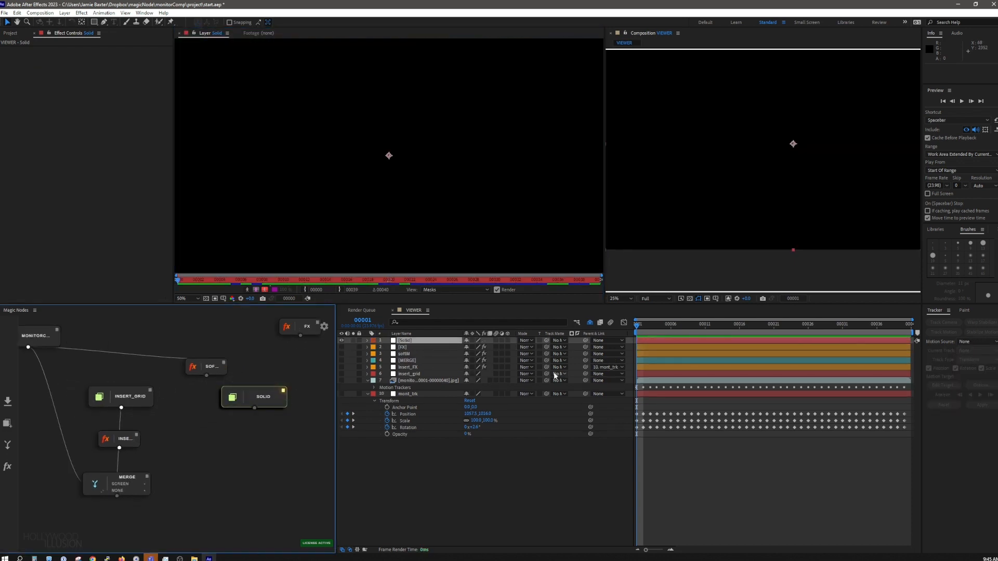
drag(280, 401, 267, 422)
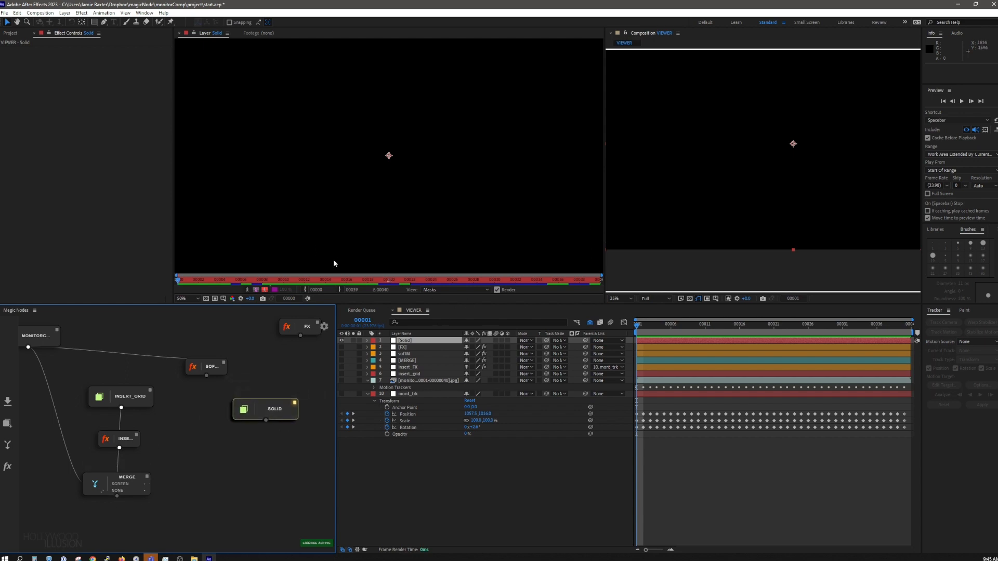
Open the solid in the layer viewer and show its alpha channel with the full frame in view.
double_click(408, 342)
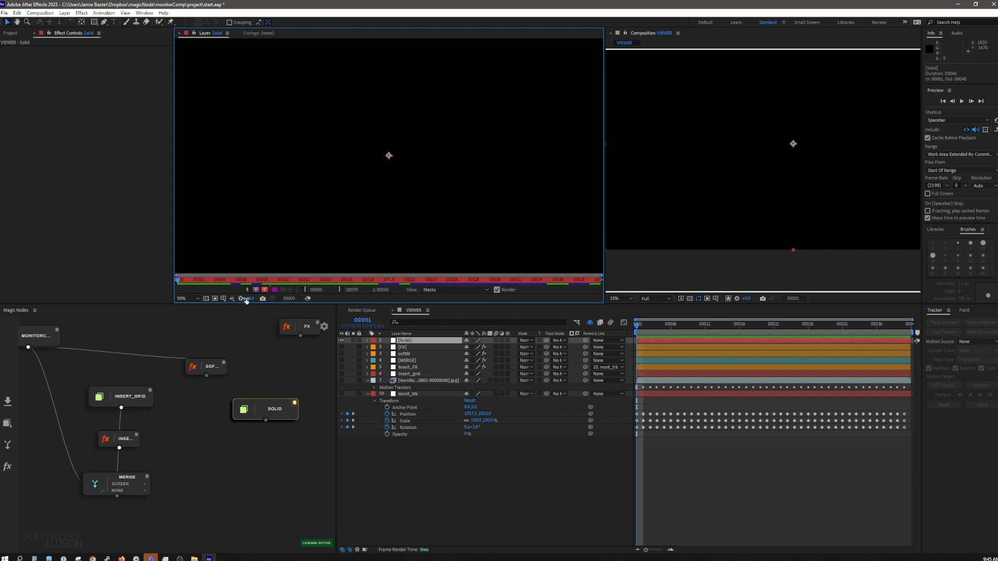
click(233, 299)
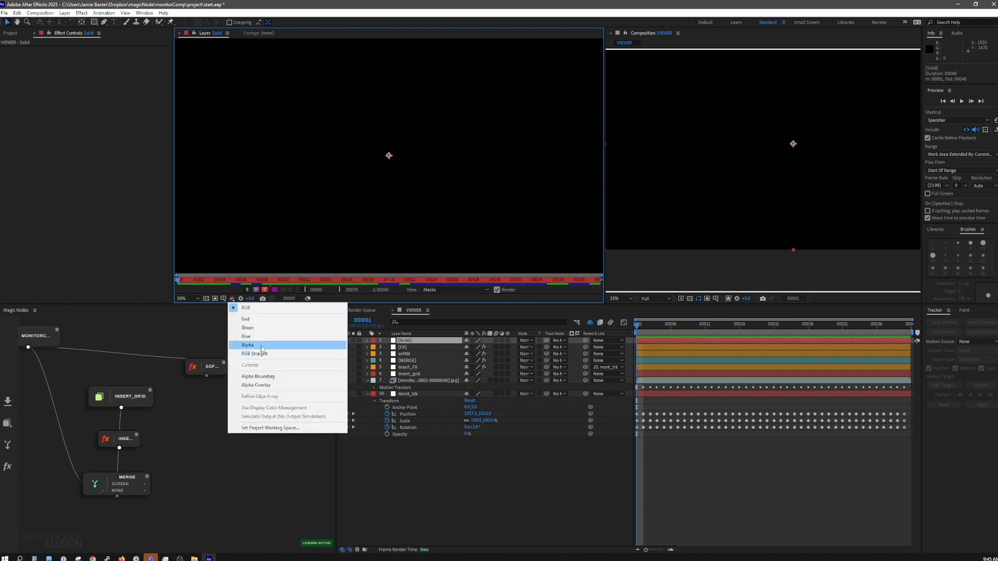
click(260, 346)
scroll(333, 222, down, 2)
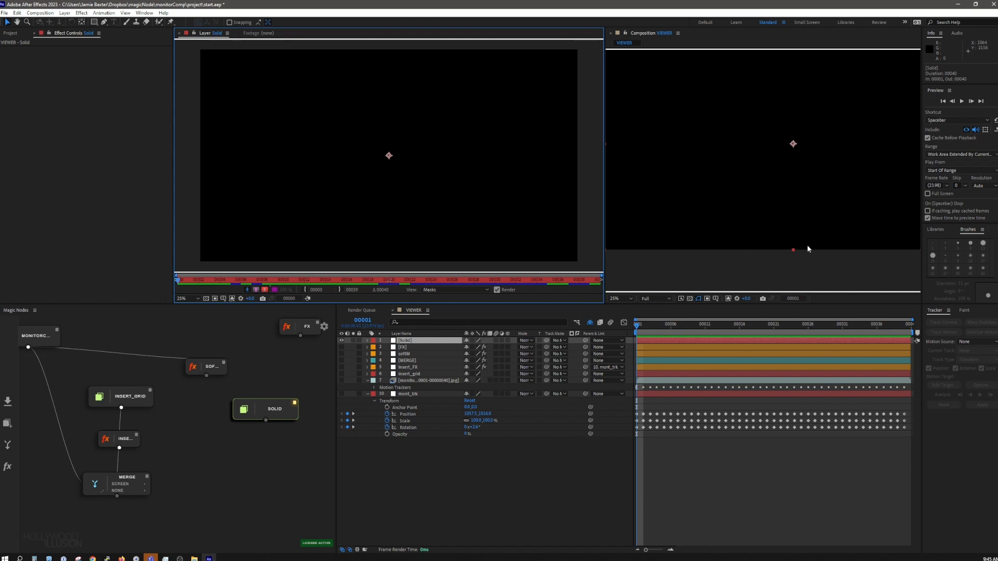
Change the solid's colour to near-white FEFEFE in its solid settings.
click(64, 13)
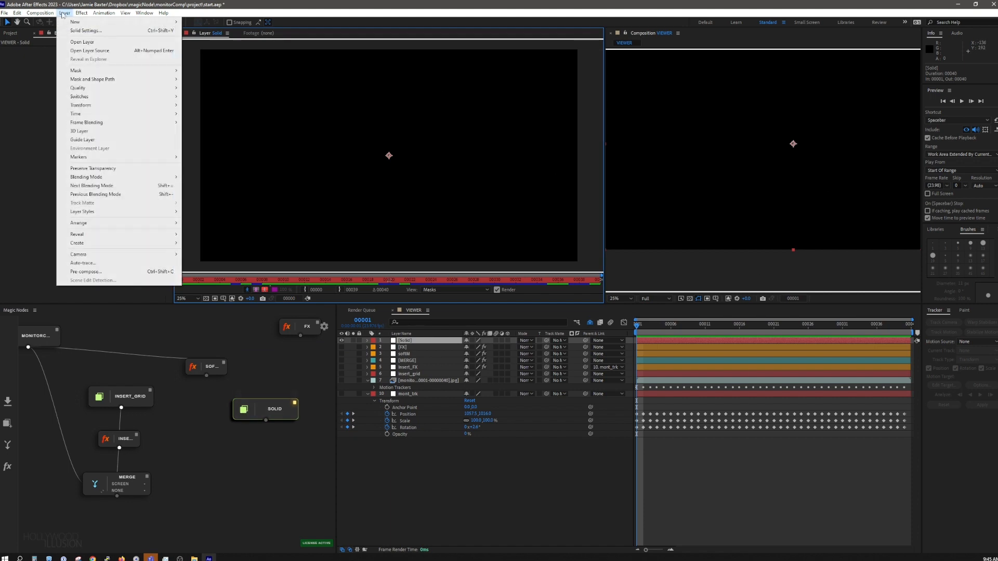
click(84, 33)
click(260, 353)
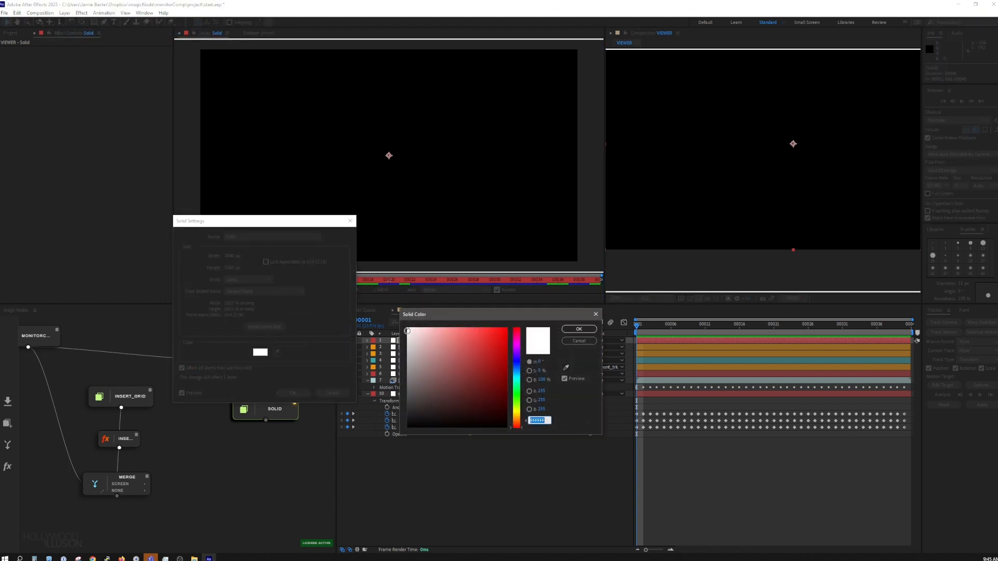
click(407, 328)
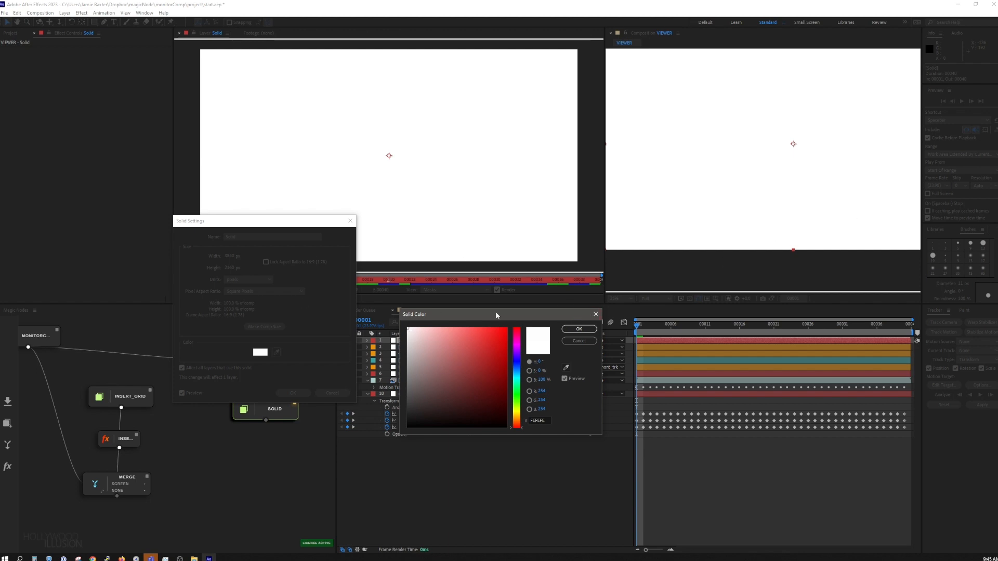
click(579, 329)
click(292, 393)
Switch the composition viewer back to RGB with the whole solid in view.
click(727, 299)
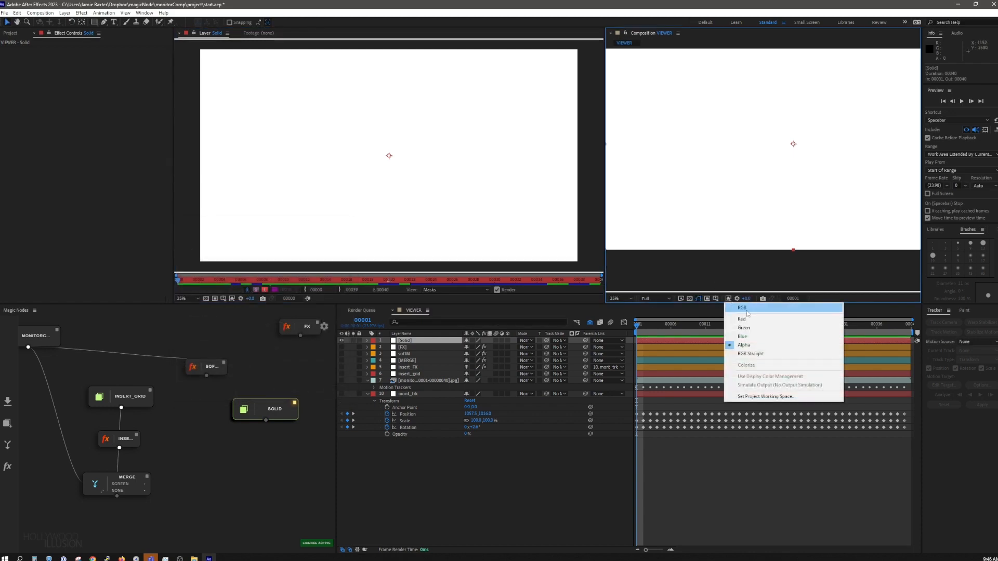
click(744, 308)
scroll(751, 238, down, 1)
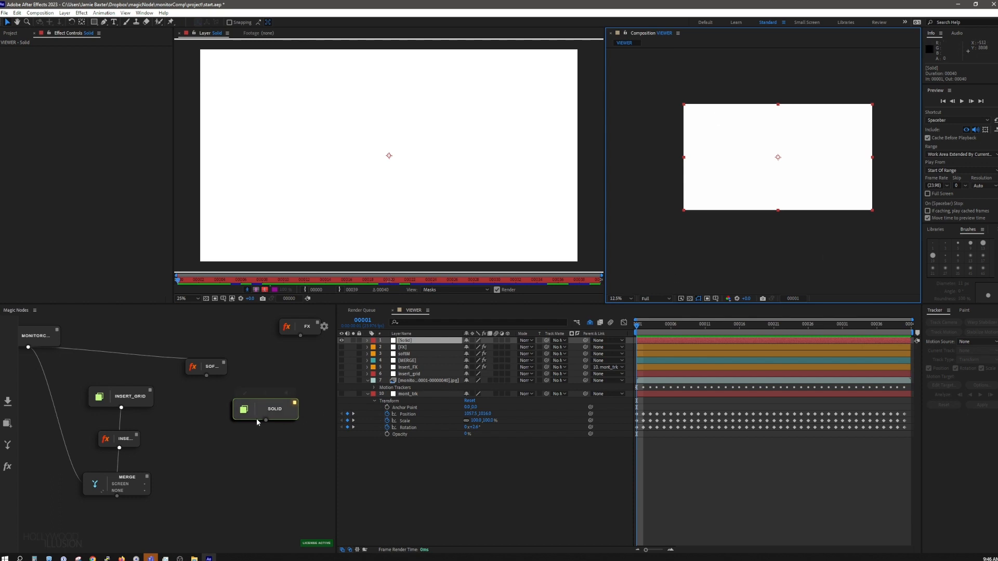
Set the solid layer's opacity to 0%.
click(446, 342)
key(t)
click(468, 348)
text(0)
key(Return)
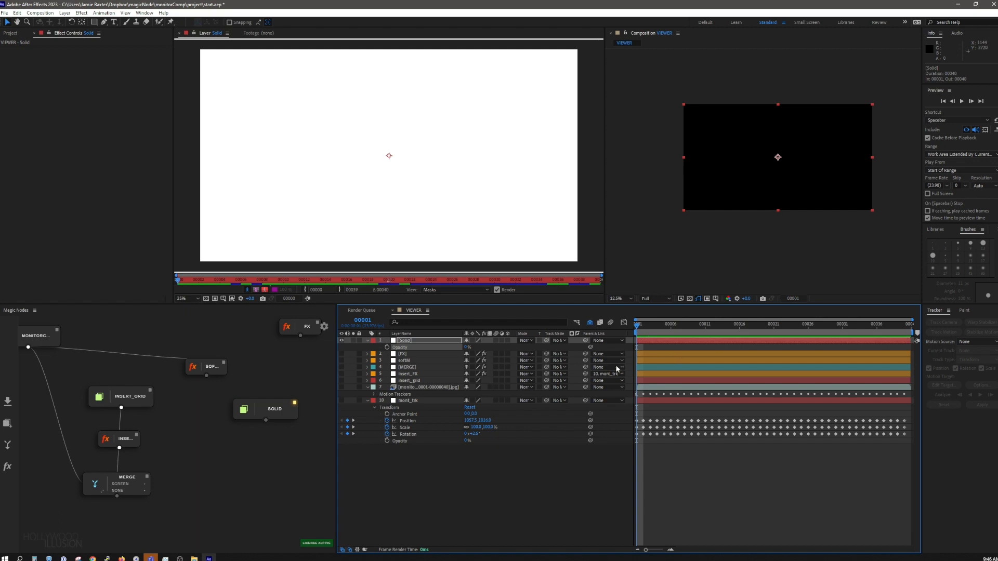
View the softM node's output as alpha in the composition viewer, enlarged around the laptop screen.
click(224, 365)
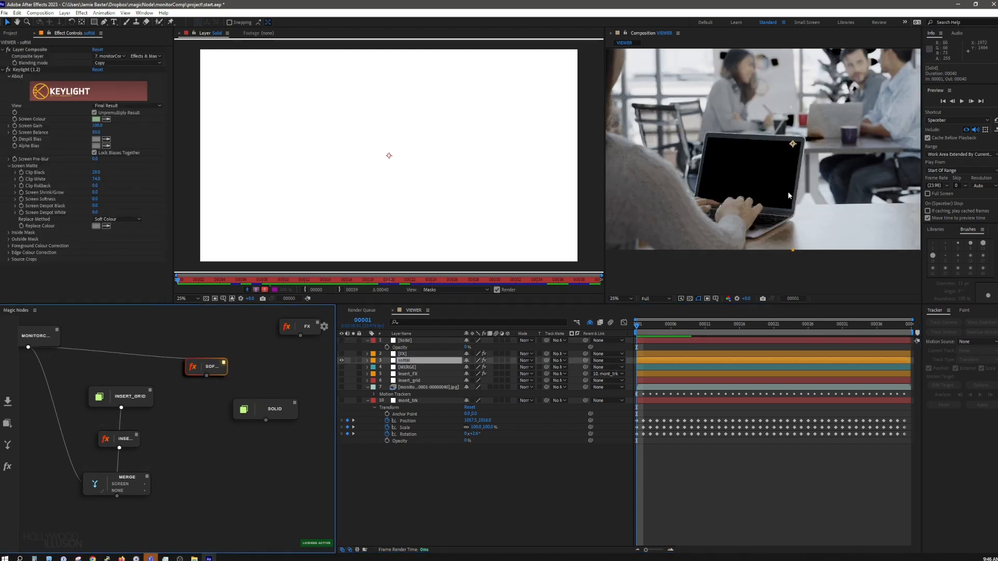
click(728, 299)
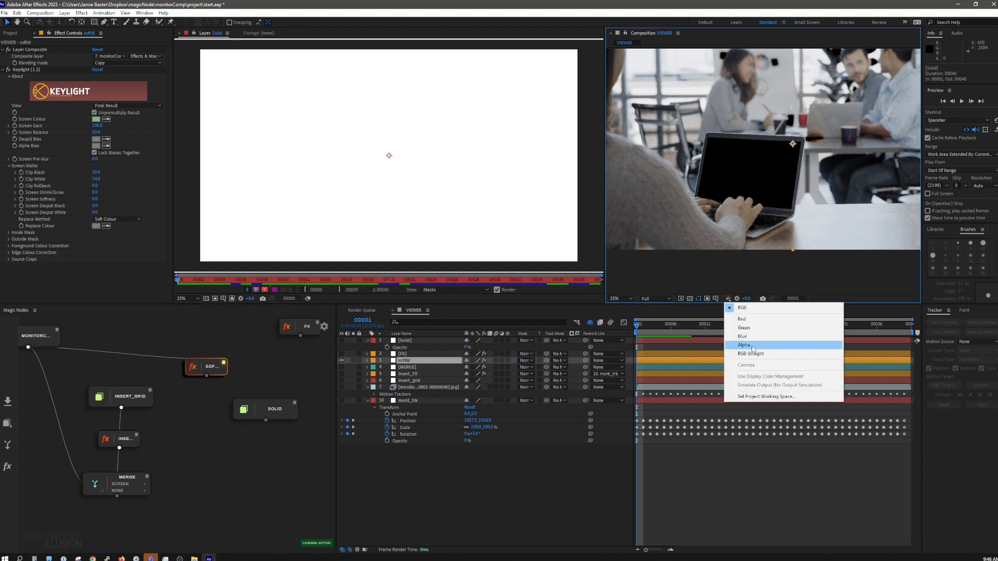
click(750, 346)
scroll(751, 218, up, 2)
Rename the new solid node as hard-M.
click(416, 341)
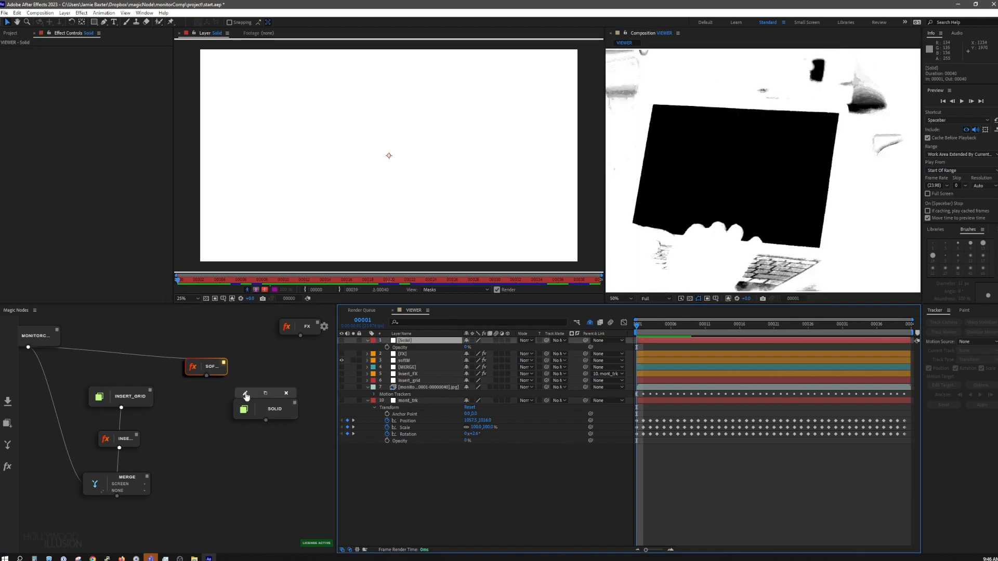
click(246, 395)
text(HARD-M)
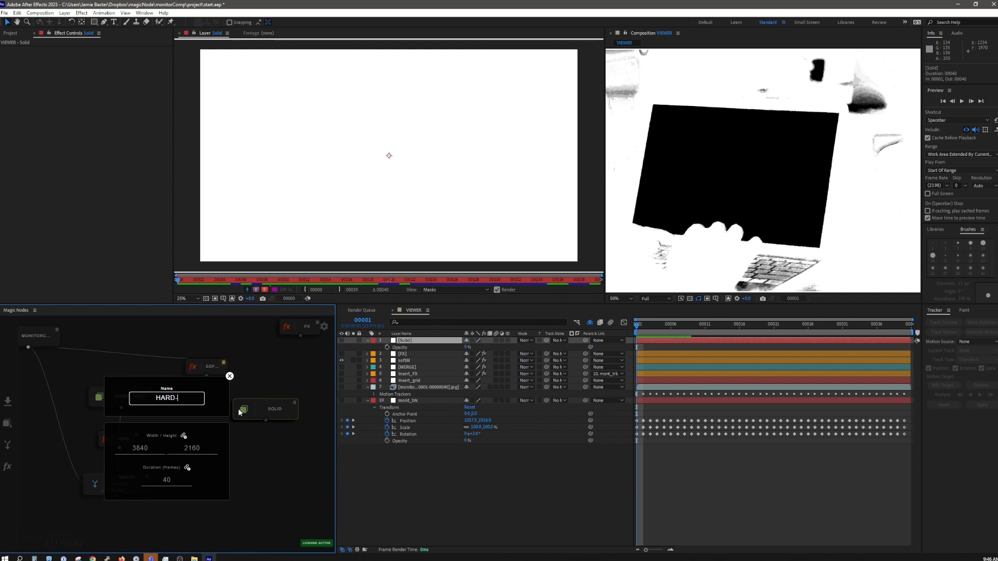
click(229, 375)
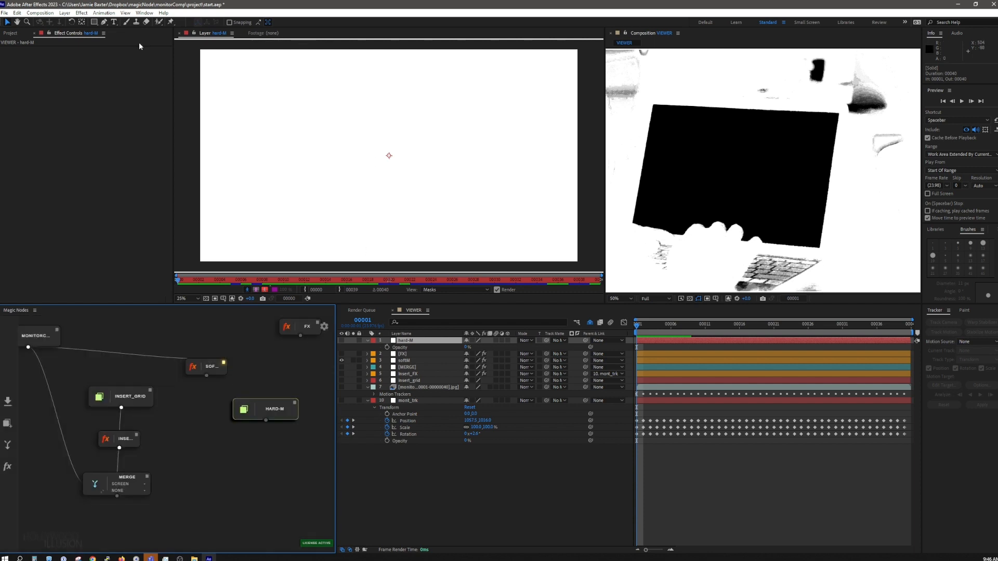
Draw a closed four-point Pen mask on hard-M just outside the edges of the black laptop screen area.
click(104, 22)
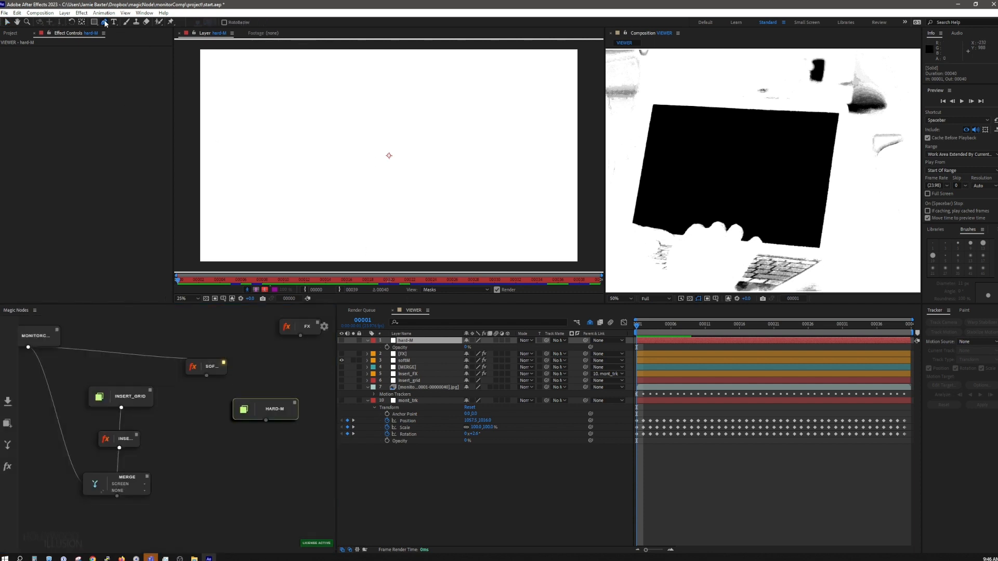
click(651, 99)
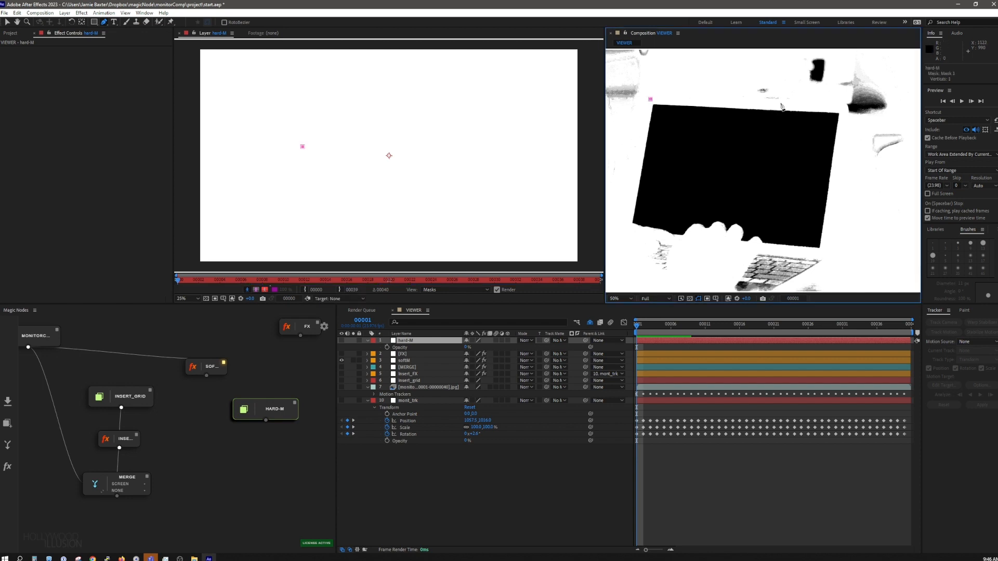
click(842, 111)
click(822, 253)
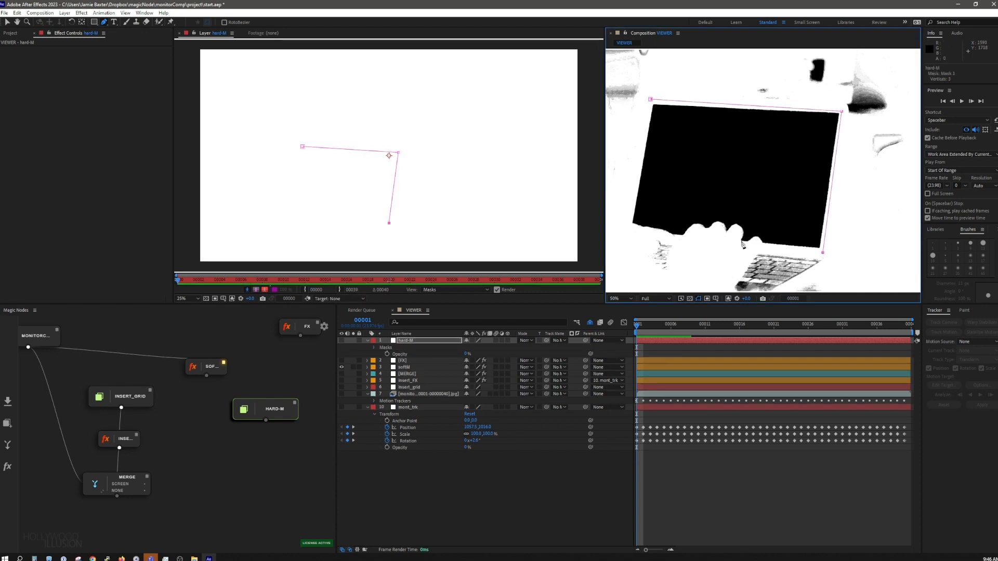
click(625, 233)
click(651, 100)
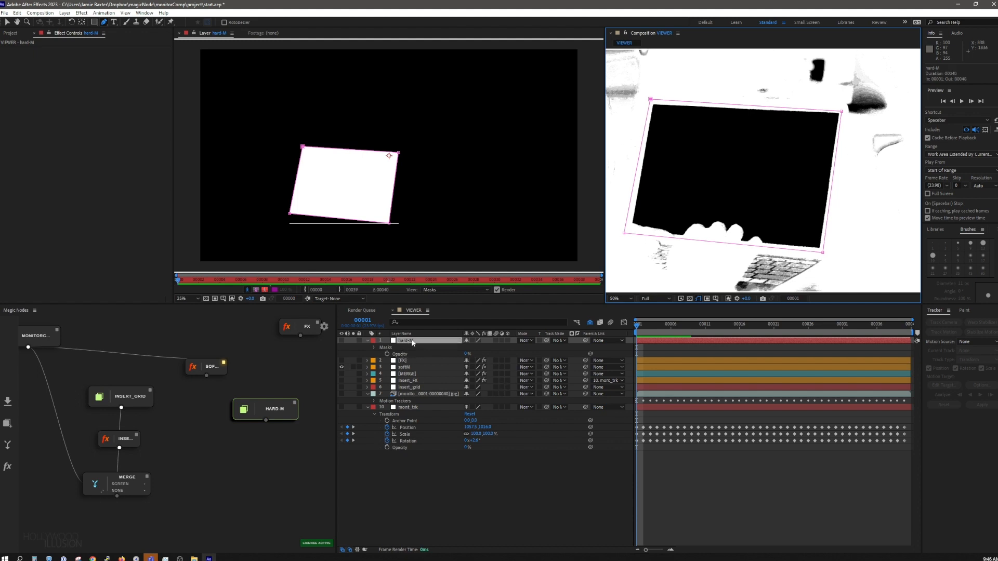
click(410, 343)
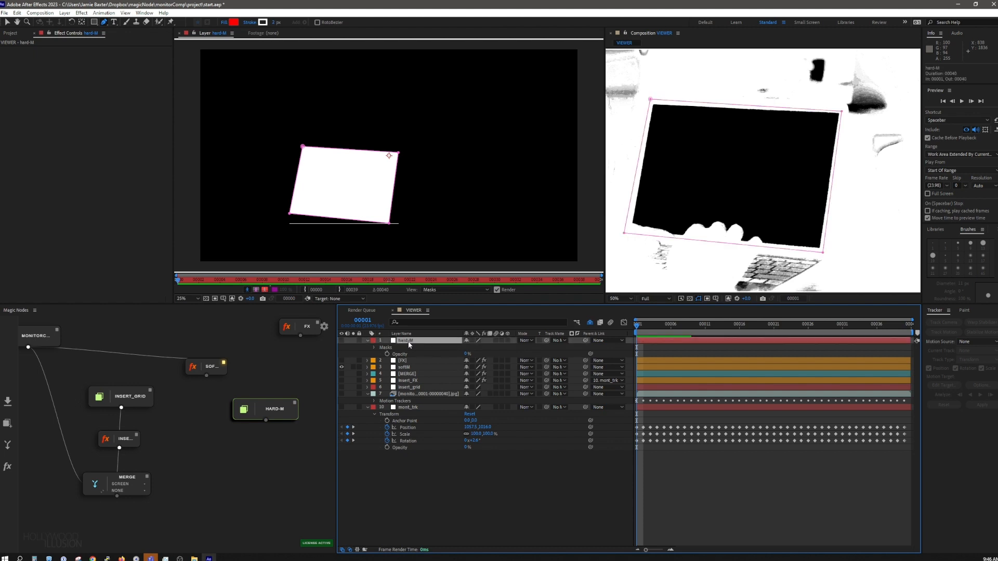
key(ctrl+space)
click(311, 436)
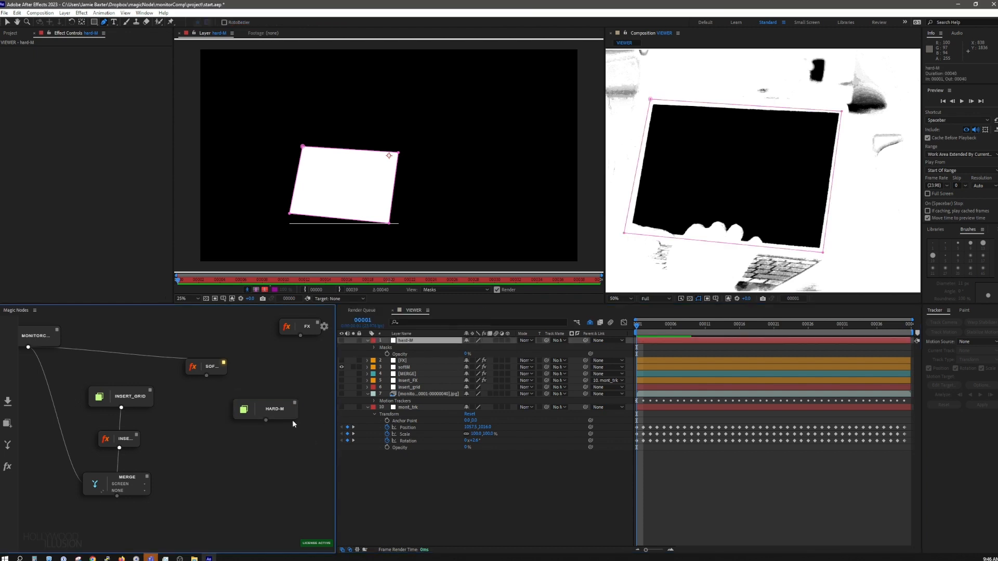
Move the hard-M node closer beneath softM and duplicate it.
mouse_move(239, 393)
drag(276, 410, 240, 420)
scroll(237, 404, down, 1)
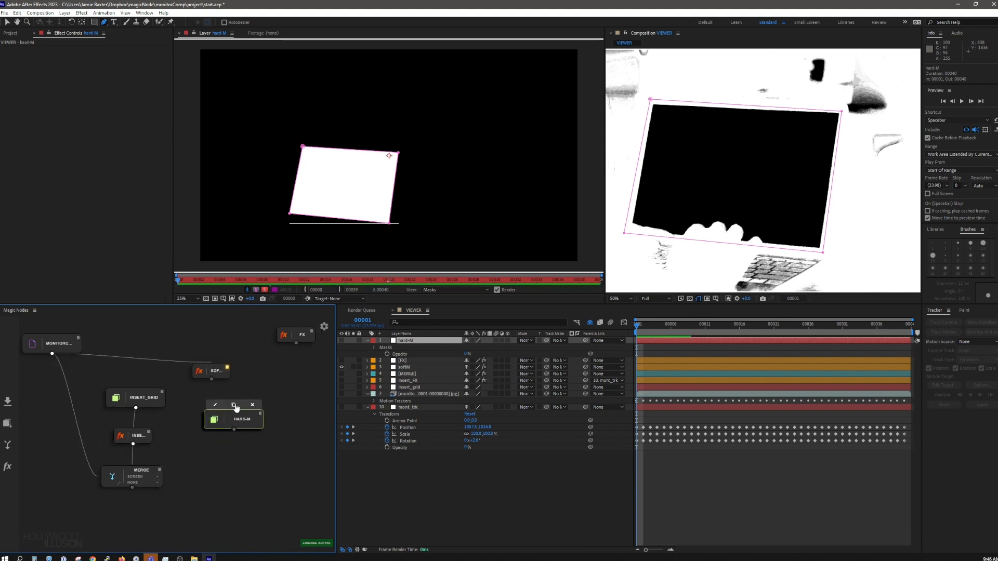
click(234, 405)
Rename the duplicated hard-M node as spill_M.
click(276, 398)
click(147, 397)
text(SPILL)
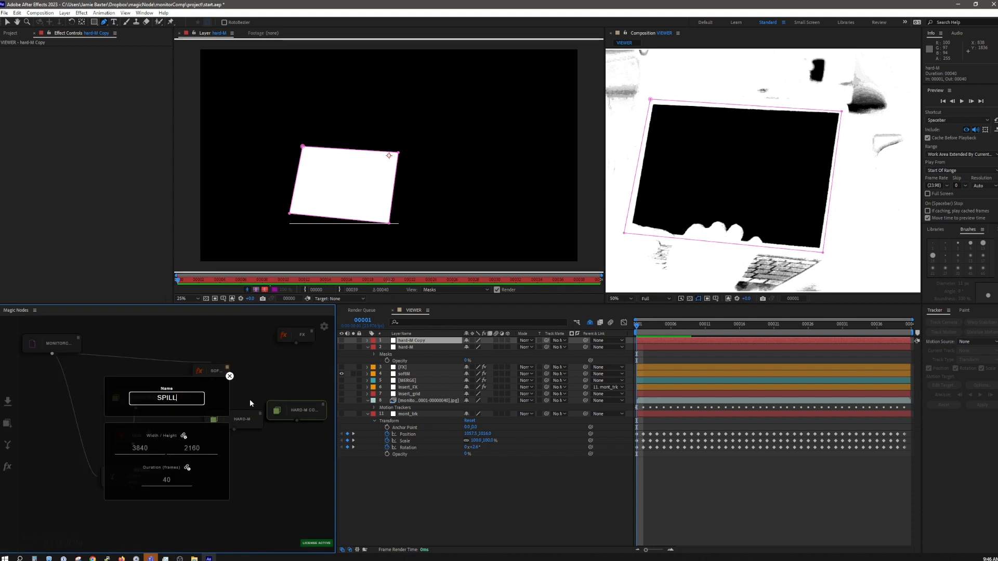
text(_M)
key(Return)
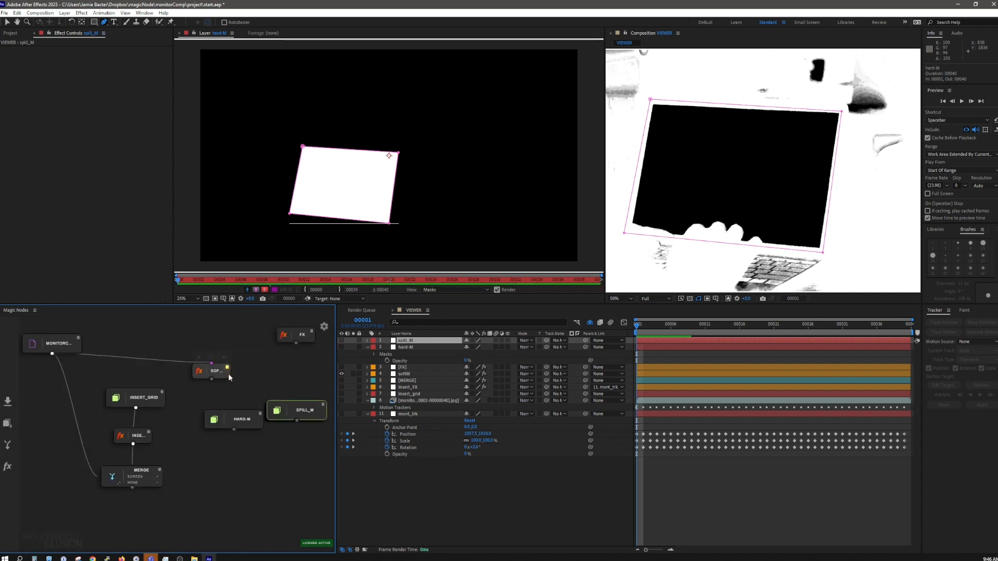
Open the spill_M solid in the layer viewer and turn on its layer's visibility.
click(229, 373)
click(300, 412)
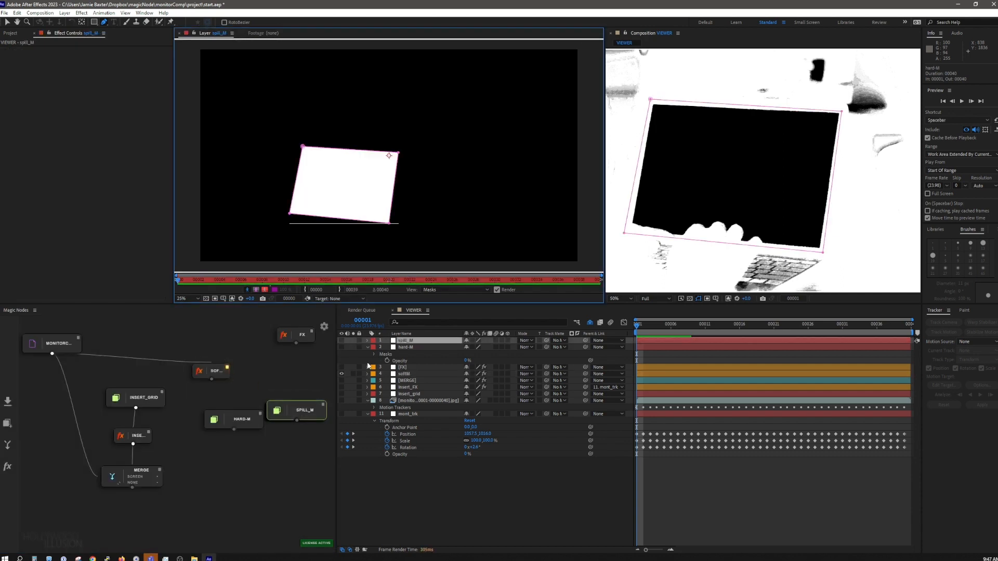
click(341, 340)
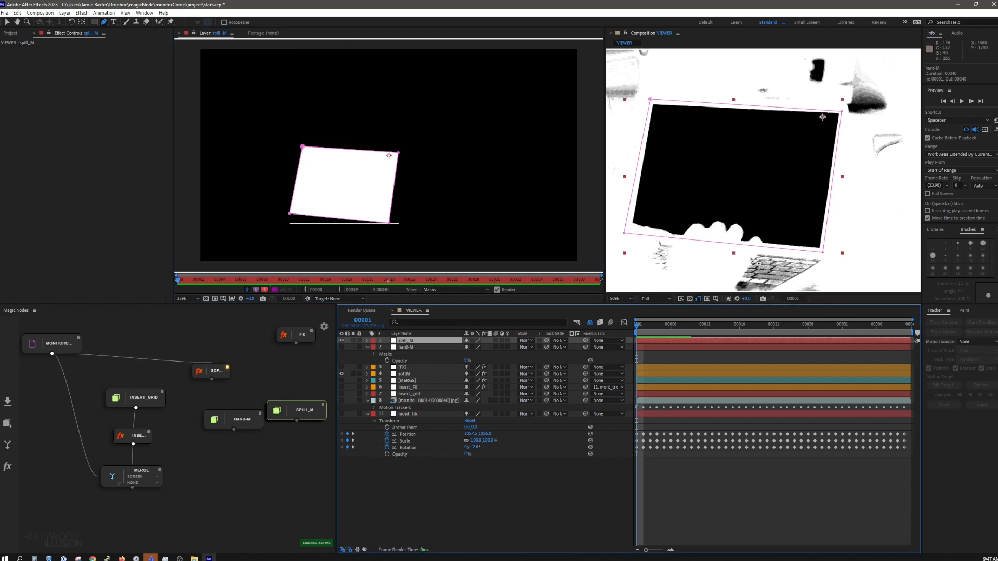
Draw a second closed Pen mask on spill_M around the hands and keyboard area below the laptop screen.
key(comma)
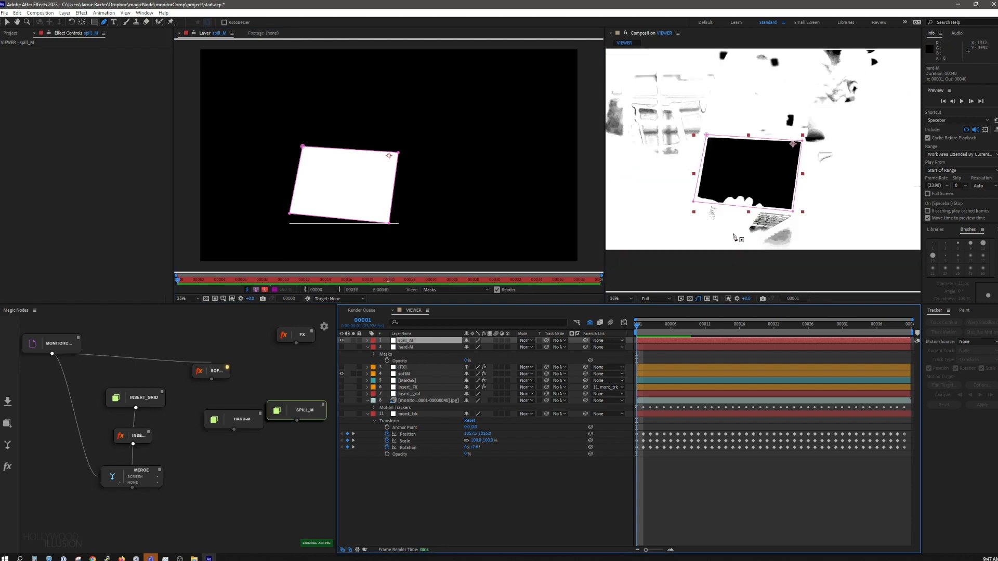
click(791, 201)
click(797, 235)
drag(788, 255, 794, 255)
click(686, 247)
click(690, 206)
click(721, 177)
click(792, 201)
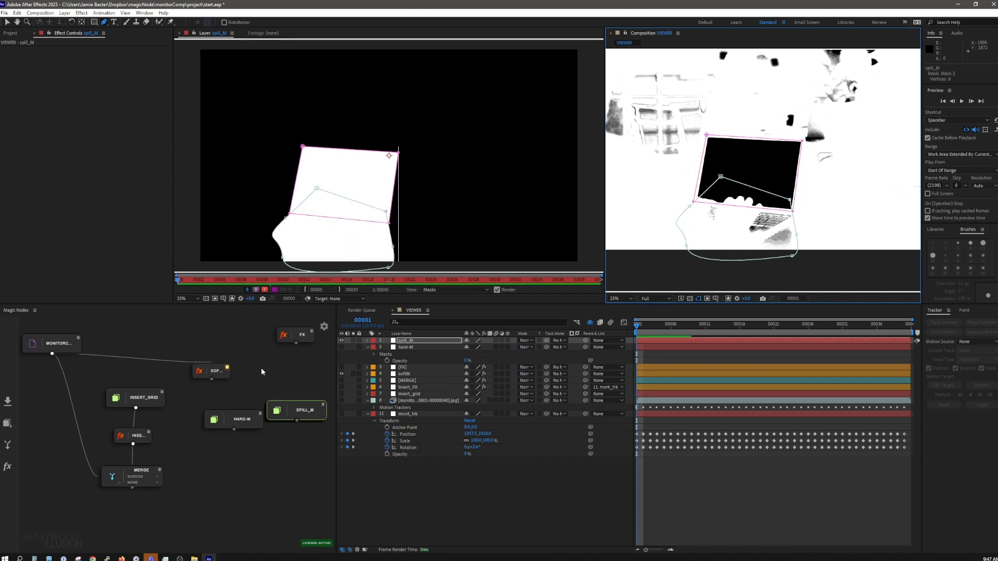
click(292, 489)
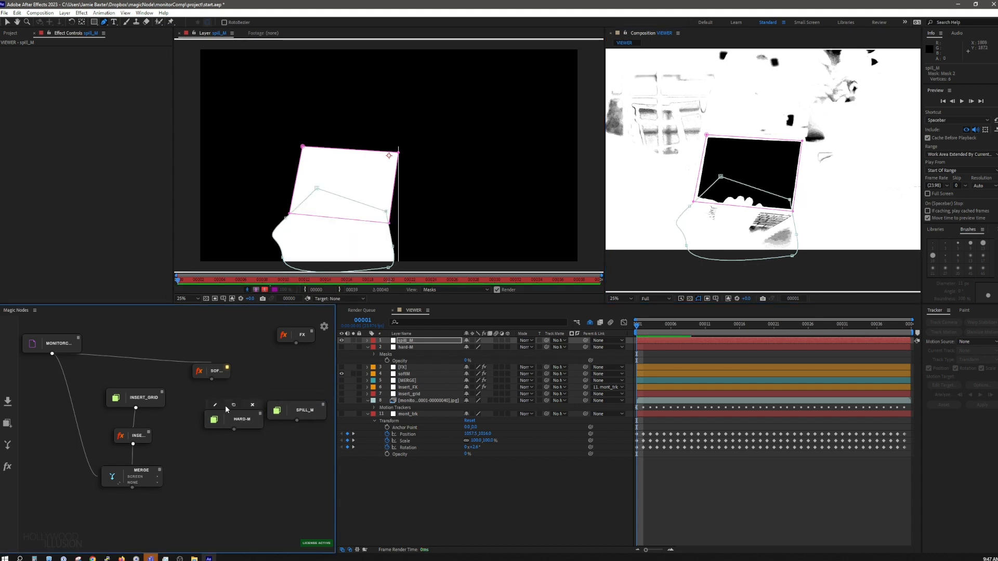
Set hard-M's Mask 1 mode to Subtract and show the hard-M node in the viewer.
click(217, 407)
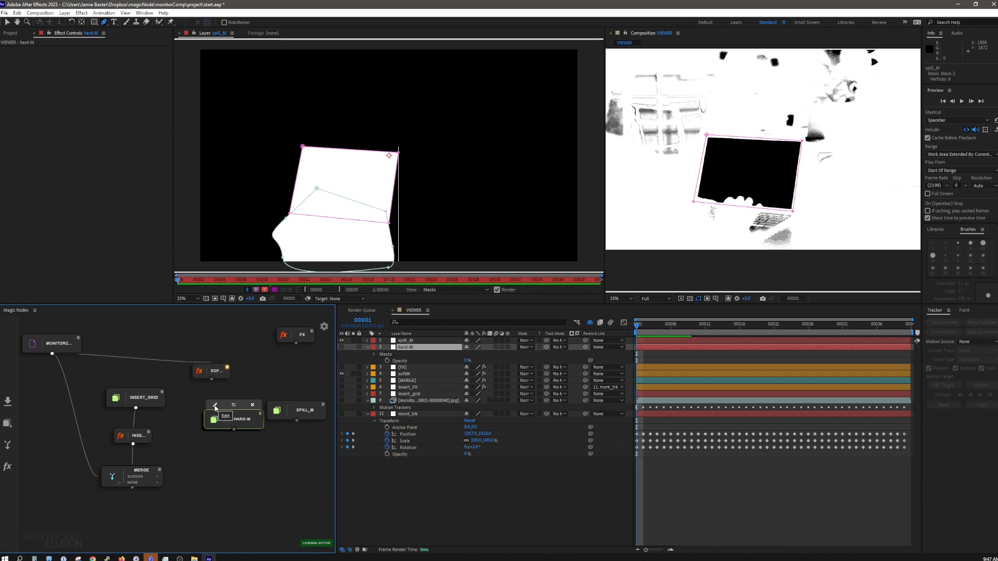
click(413, 357)
click(473, 354)
click(486, 380)
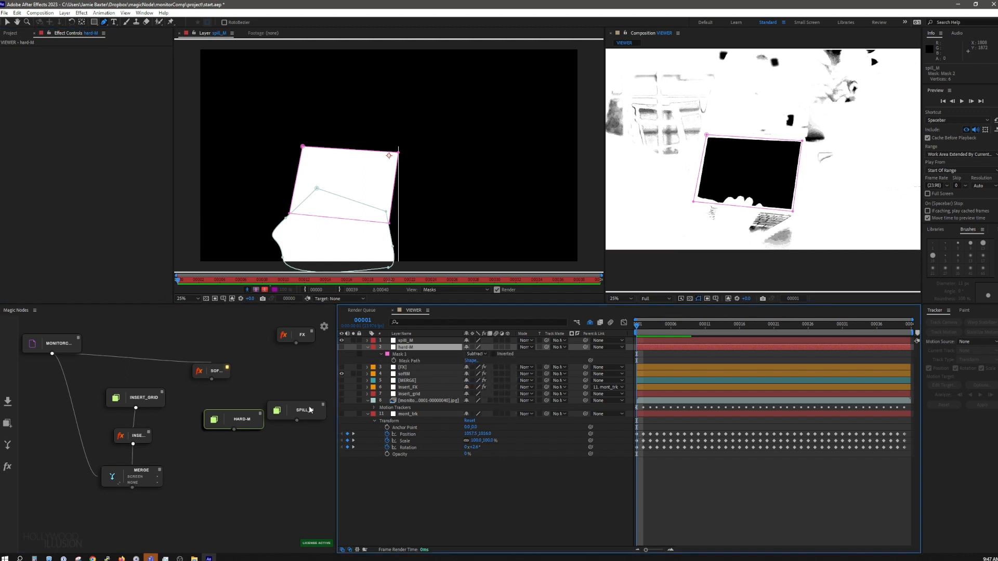
click(260, 414)
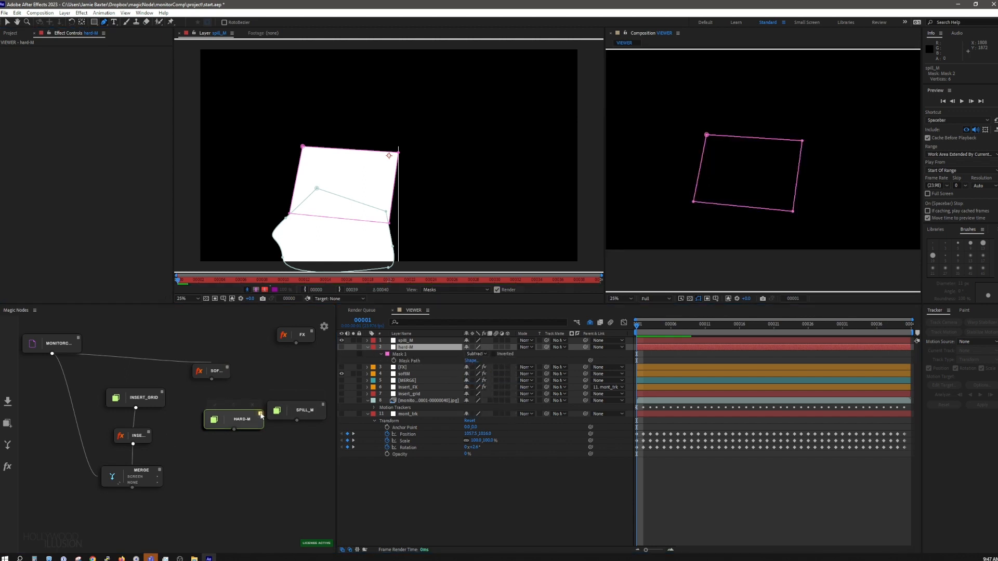
mouse_move(238, 407)
drag(238, 407, 230, 414)
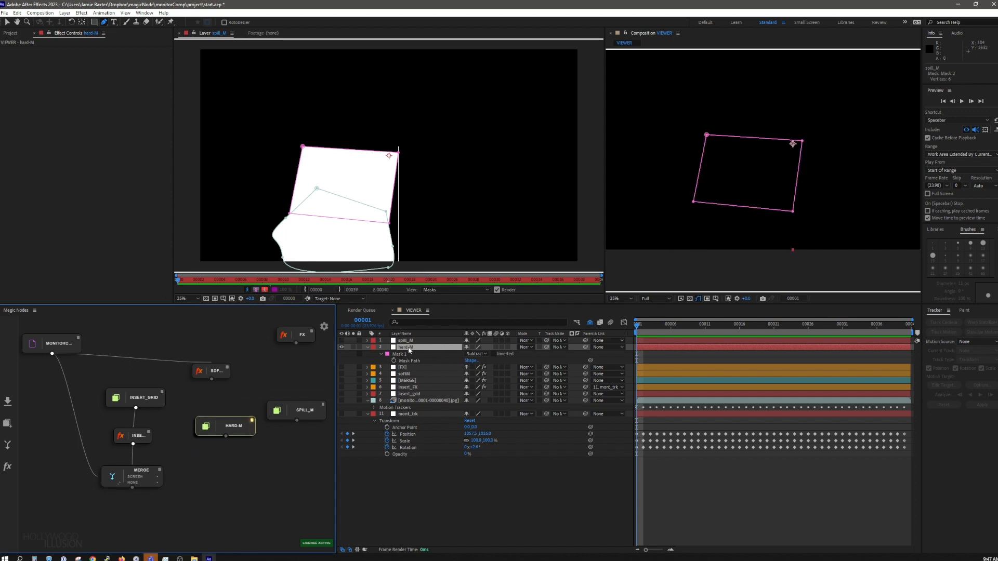
Open hard-M in the layer viewer, set spill_M and hard-M opacity to 99%, and hide hard-M.
double_click(409, 348)
shift+click(419, 340)
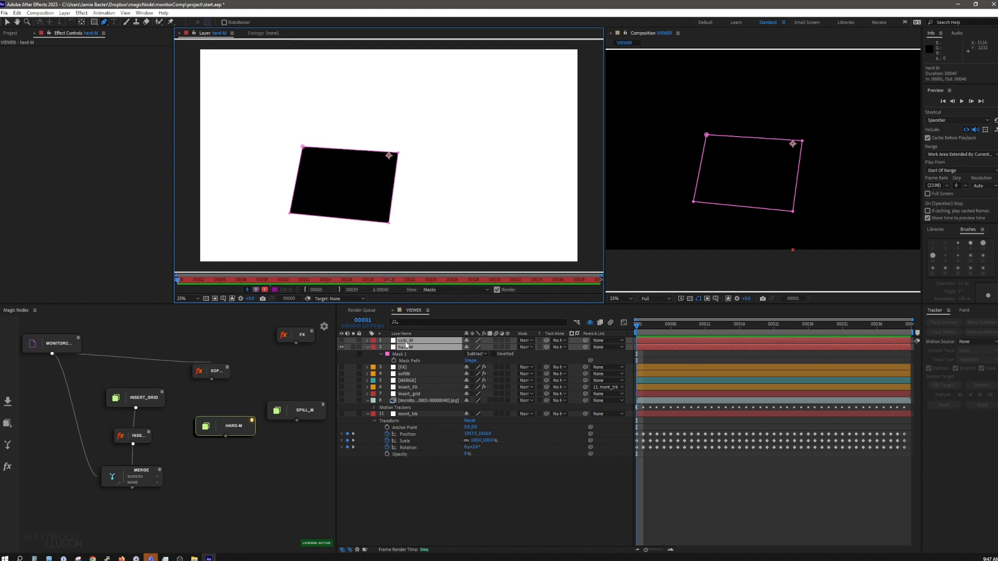
key(t)
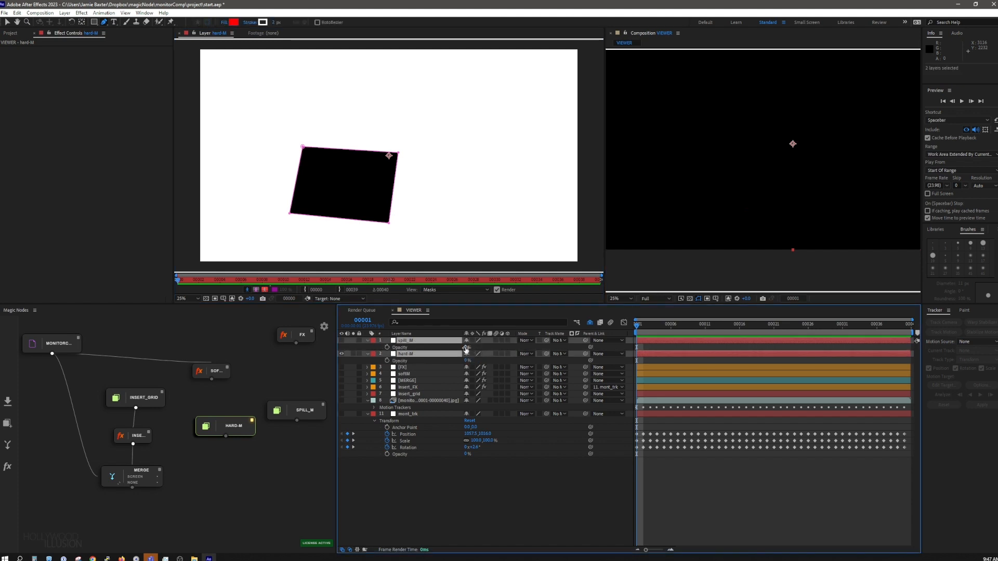
drag(465, 348, 517, 349)
click(342, 351)
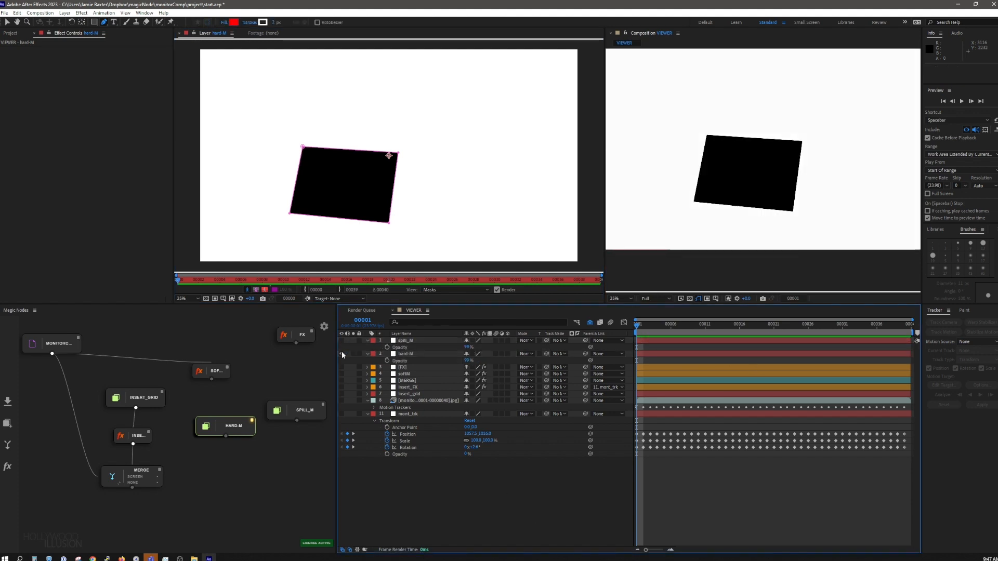
click(341, 352)
Save the project and rearrange the hard-M, softM and spill_M nodes to make room for a merge.
drag(229, 418, 296, 374)
key(ctrl+s)
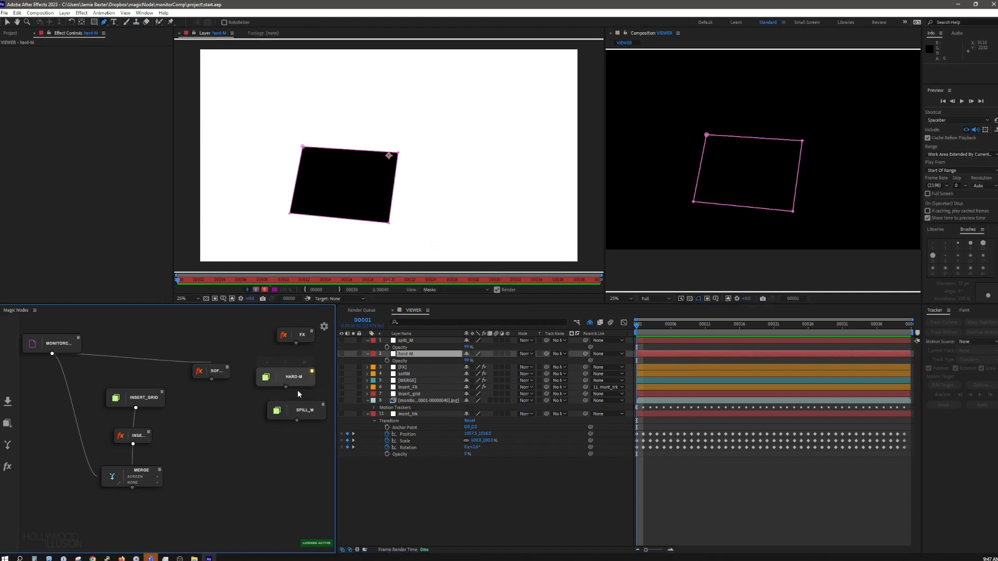
drag(294, 367, 164, 313)
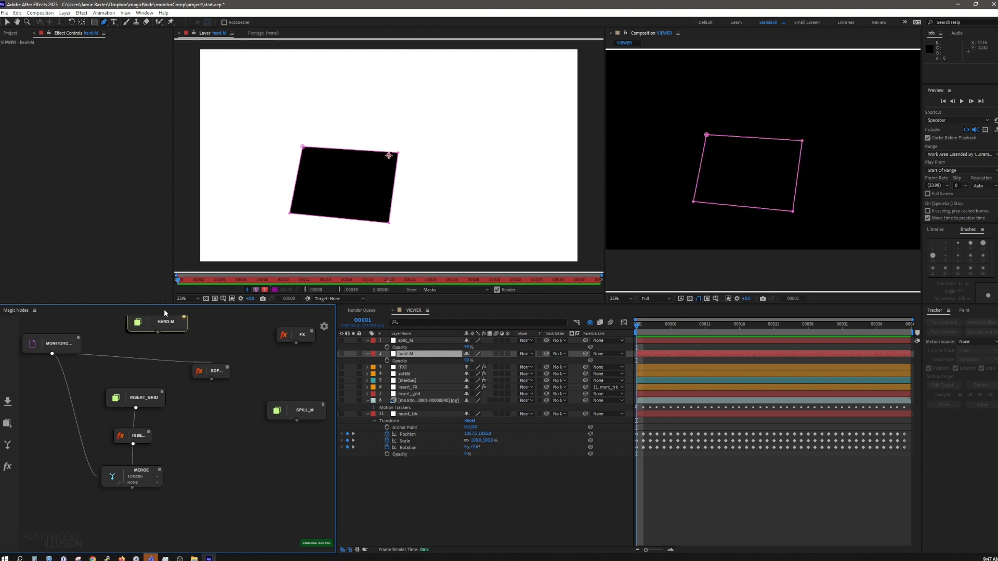
drag(227, 377, 239, 385)
mouse_move(307, 401)
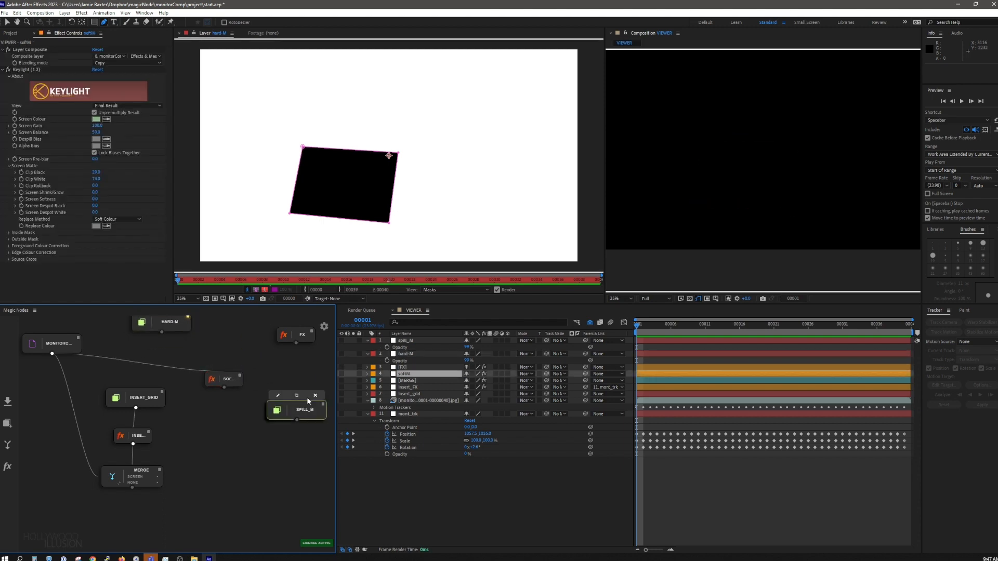
drag(308, 401, 304, 362)
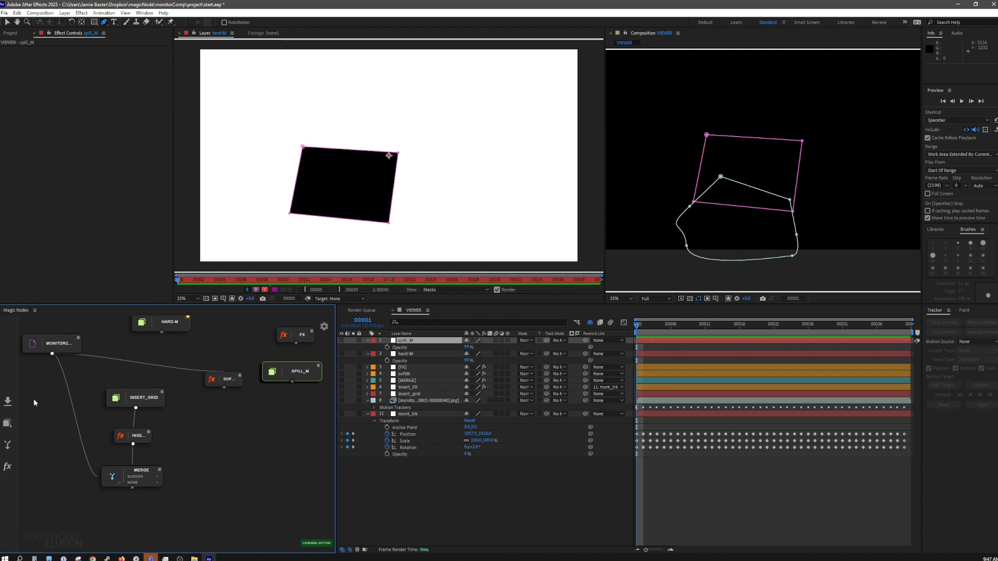
Add a Merge node combining softM with spill_M in front, and show it in the viewer.
click(7, 445)
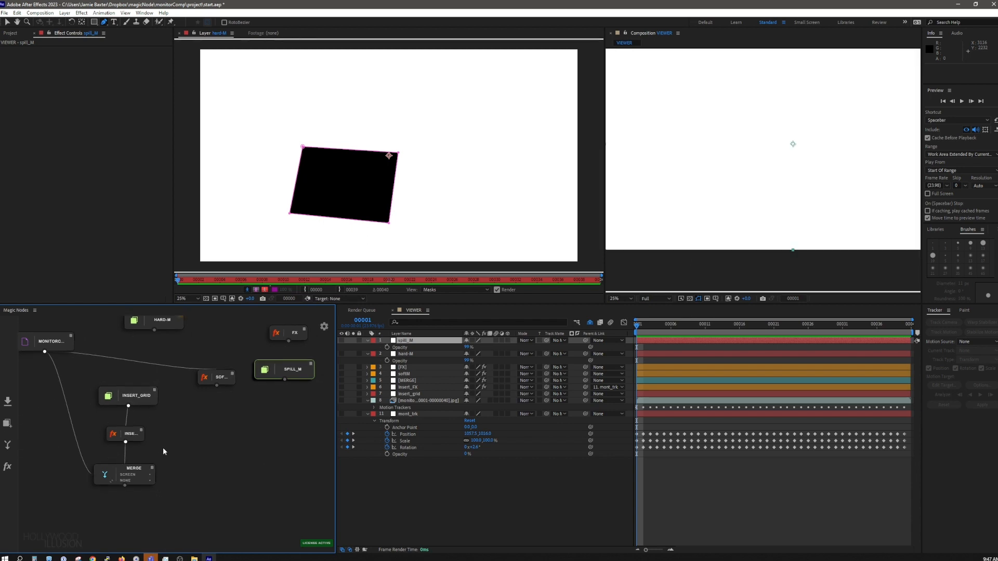
drag(214, 385, 274, 406)
drag(274, 405, 273, 403)
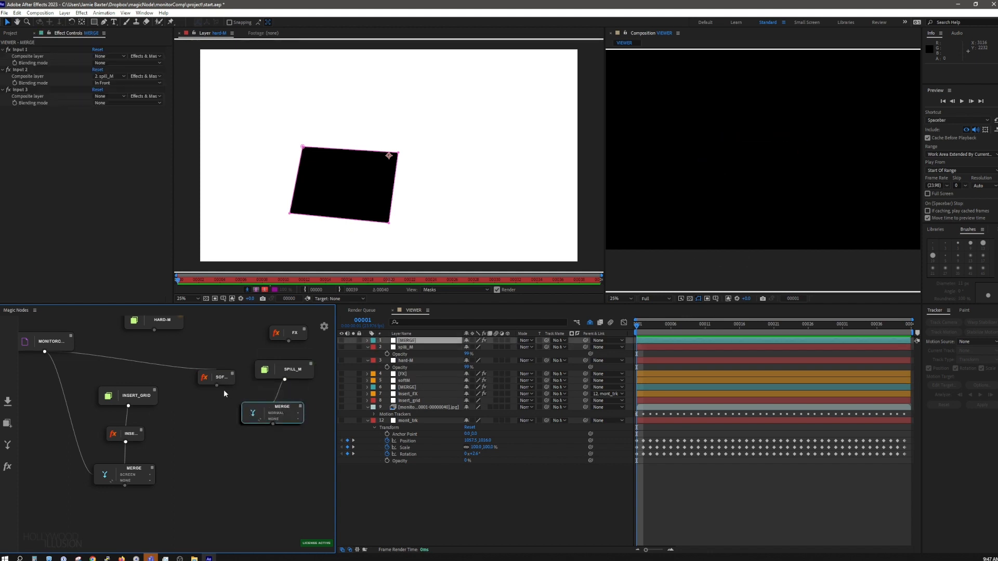
drag(217, 388, 241, 413)
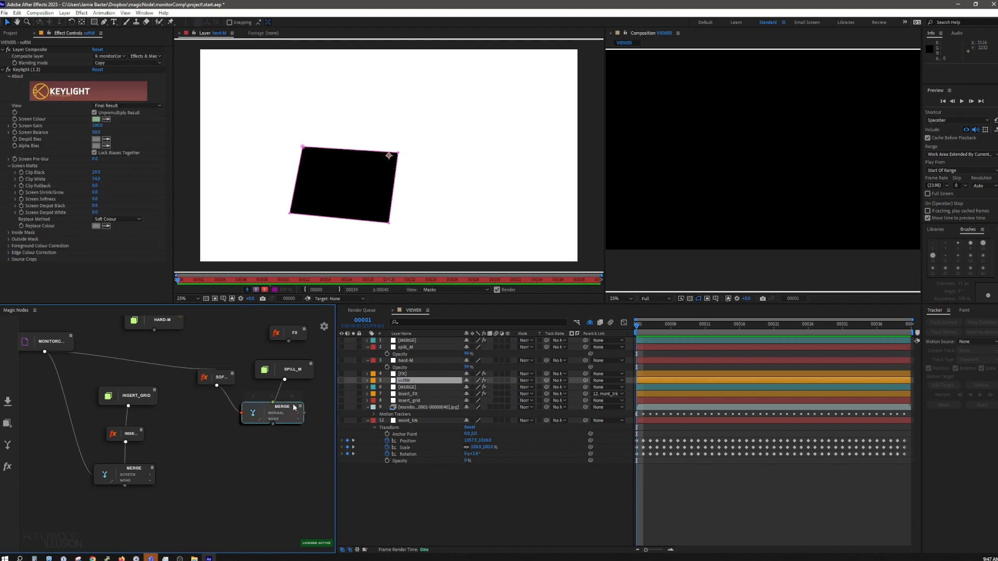
click(301, 407)
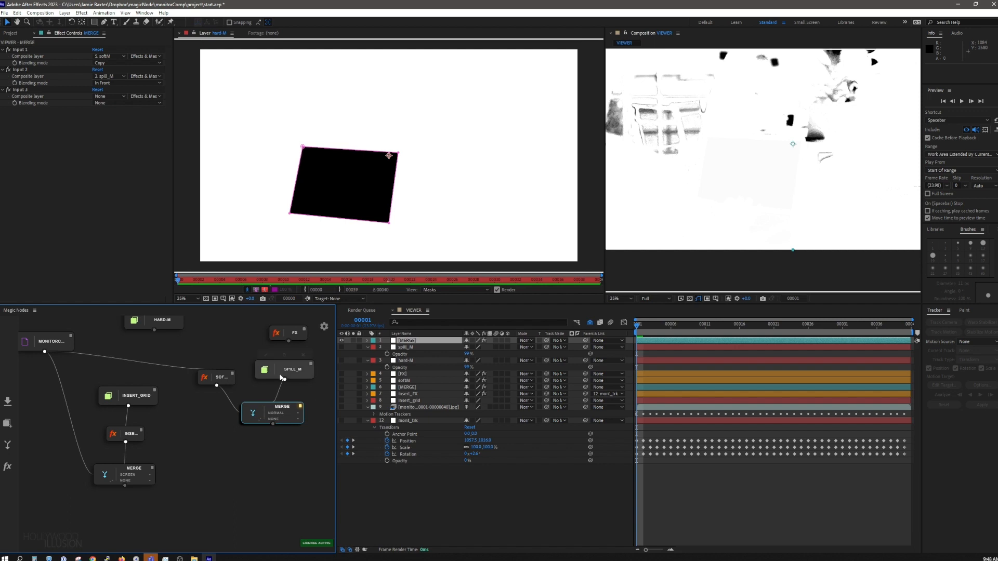
Replace spill_M with hard-M as the matte Merge node's front input and view the combined matte.
click(312, 365)
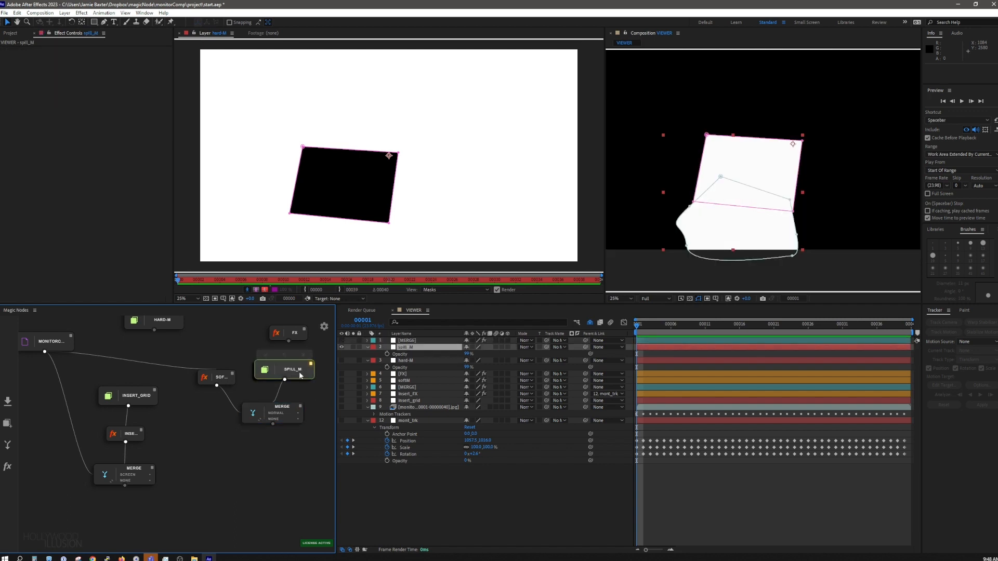
drag(161, 322, 230, 355)
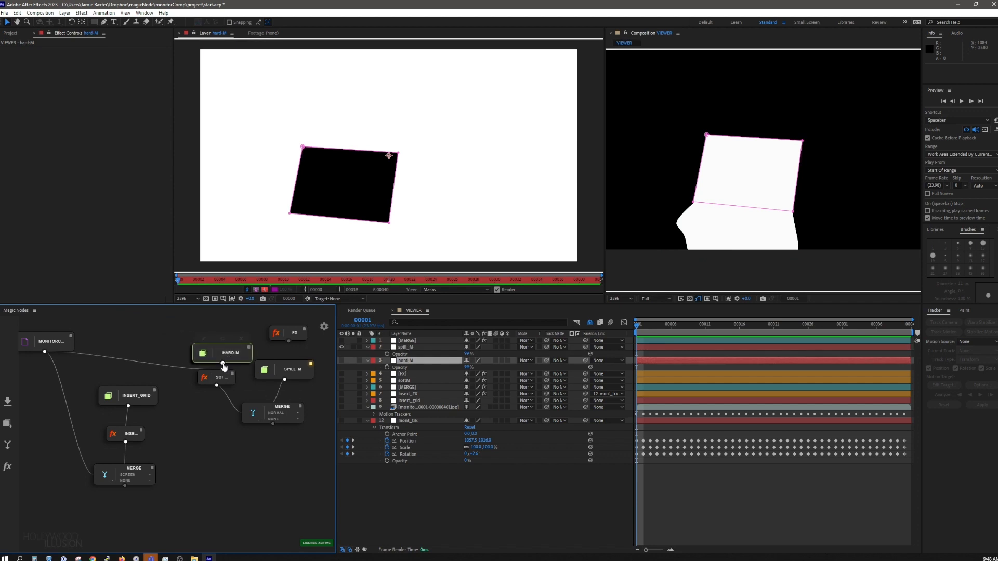
drag(287, 378, 158, 333)
drag(239, 360, 303, 366)
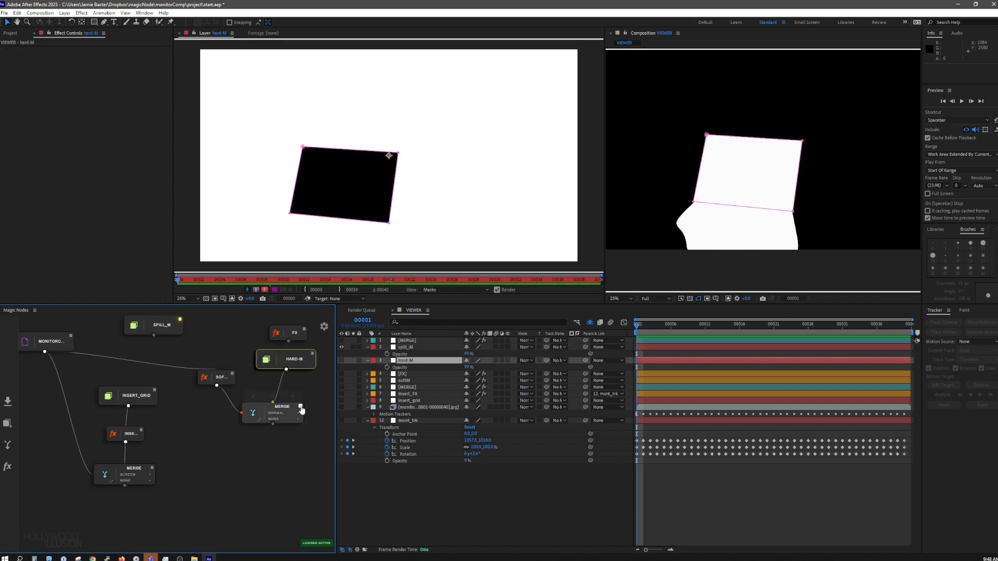
click(301, 409)
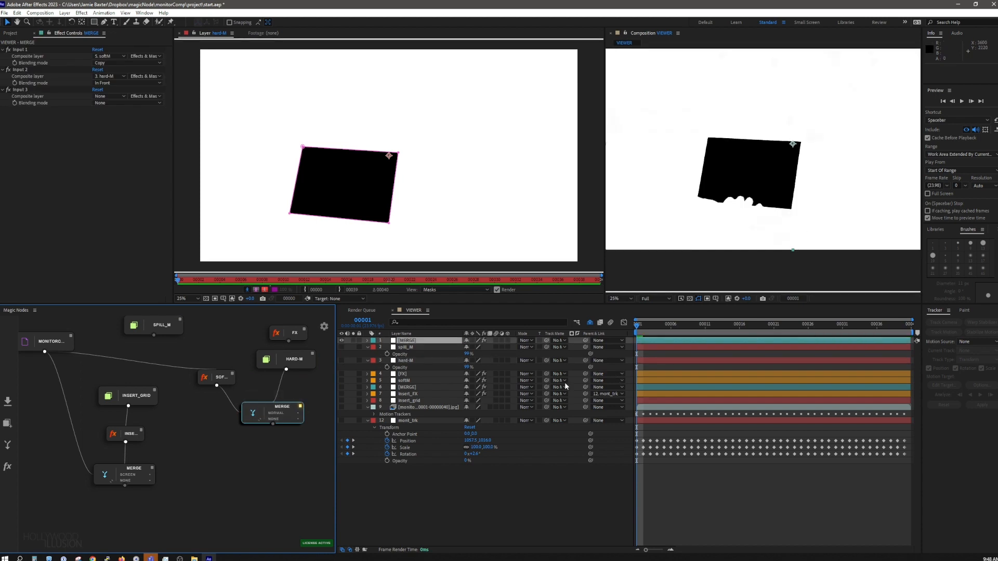
Move the matte Merge node clear of the softM node and add another Merge node to the graph.
scroll(160, 434, down, 1)
drag(61, 503, 81, 476)
drag(276, 394, 307, 380)
click(7, 448)
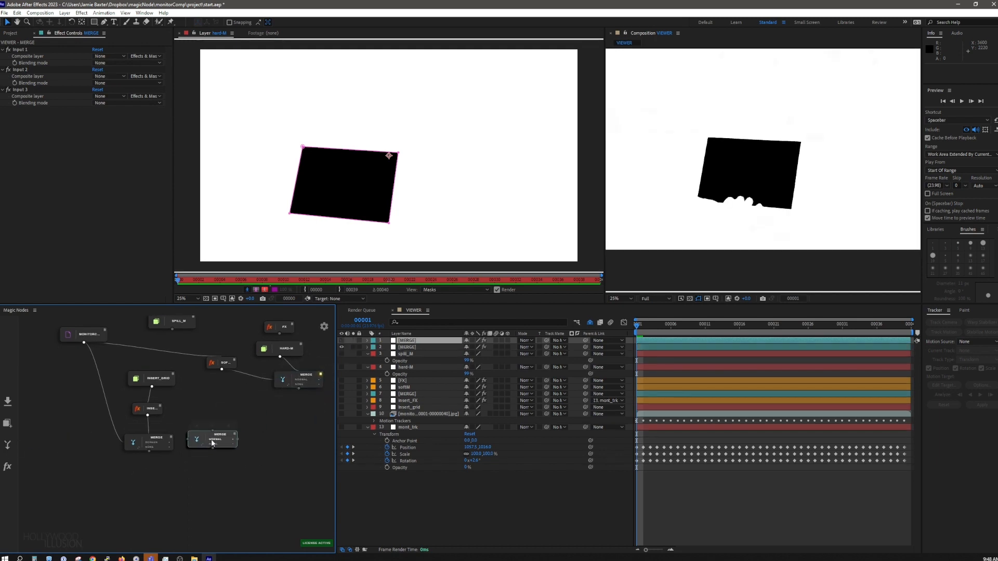
Connect the grid Merge and softM to the new Merge node, then view its result in RGB.
click(152, 448)
click(190, 442)
drag(222, 369, 213, 431)
click(235, 435)
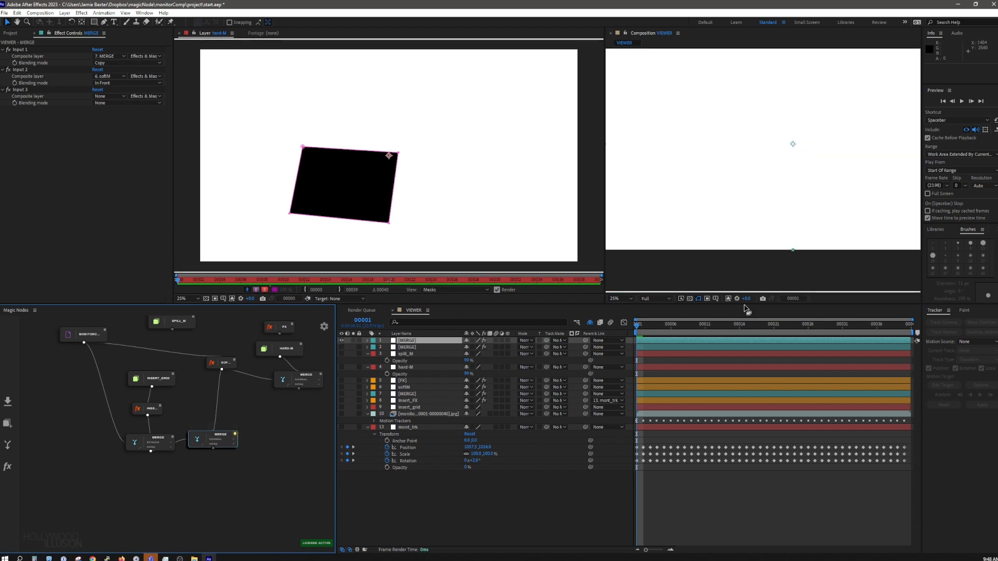
click(728, 298)
click(738, 307)
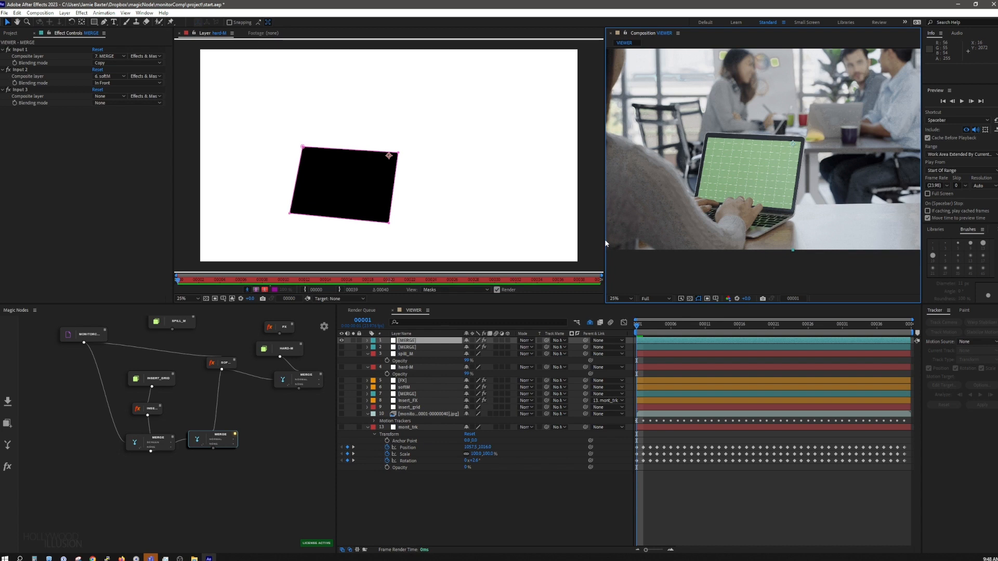
Examine the composite up close across the background people, plants and laptop for artefacts left by the soft matte.
drag(606, 243, 660, 257)
key(ctrl+z)
click(763, 219)
drag(763, 220, 766, 287)
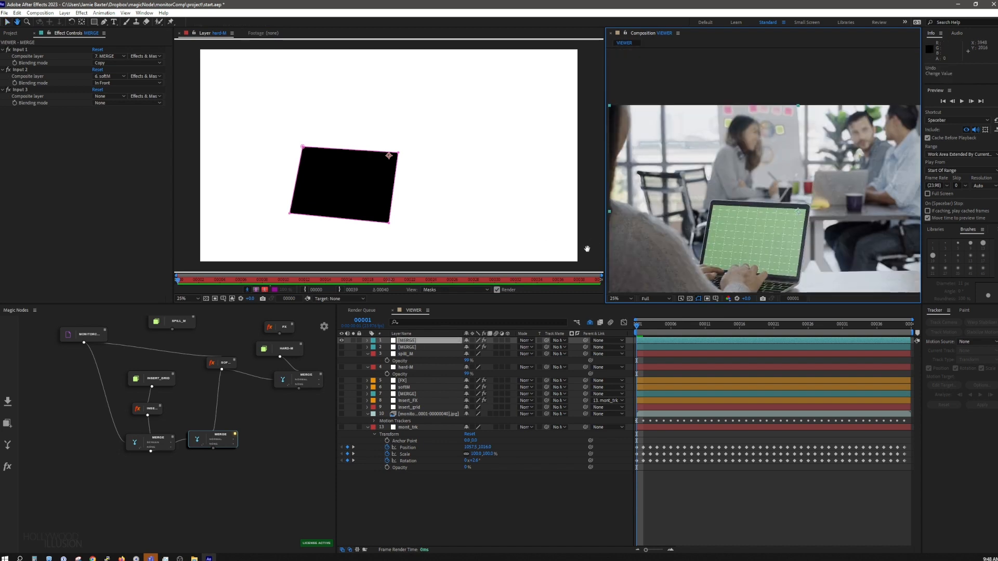
drag(600, 290, 445, 289)
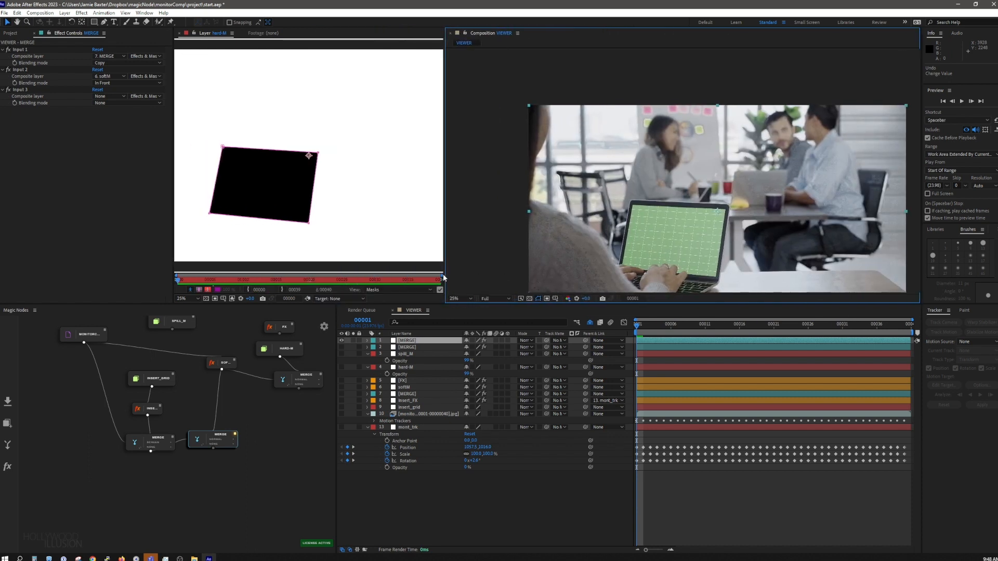
drag(647, 239, 874, 111)
scroll(678, 171, up, 3)
drag(656, 182, 872, 113)
drag(853, 185, 457, 253)
drag(879, 257, 693, 253)
drag(737, 125, 728, 291)
drag(711, 158, 718, 282)
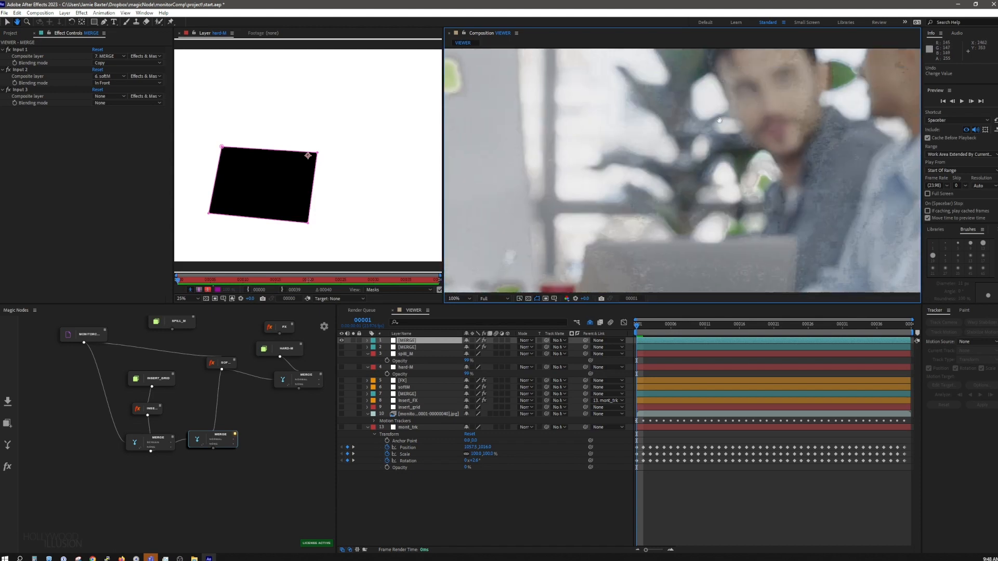
drag(644, 186, 707, 104)
drag(510, 200, 815, 240)
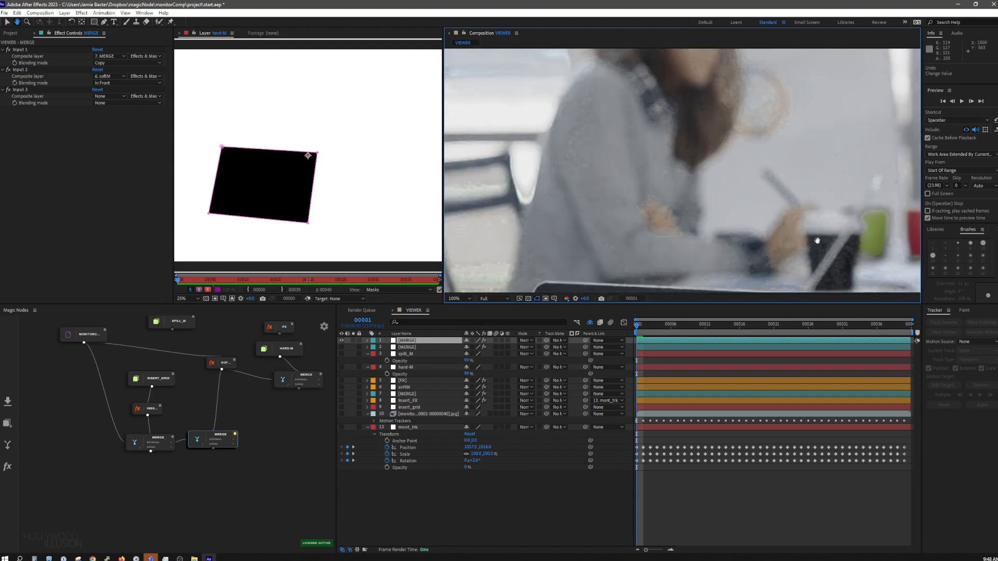
drag(562, 200, 641, 189)
scroll(642, 188, down, 2)
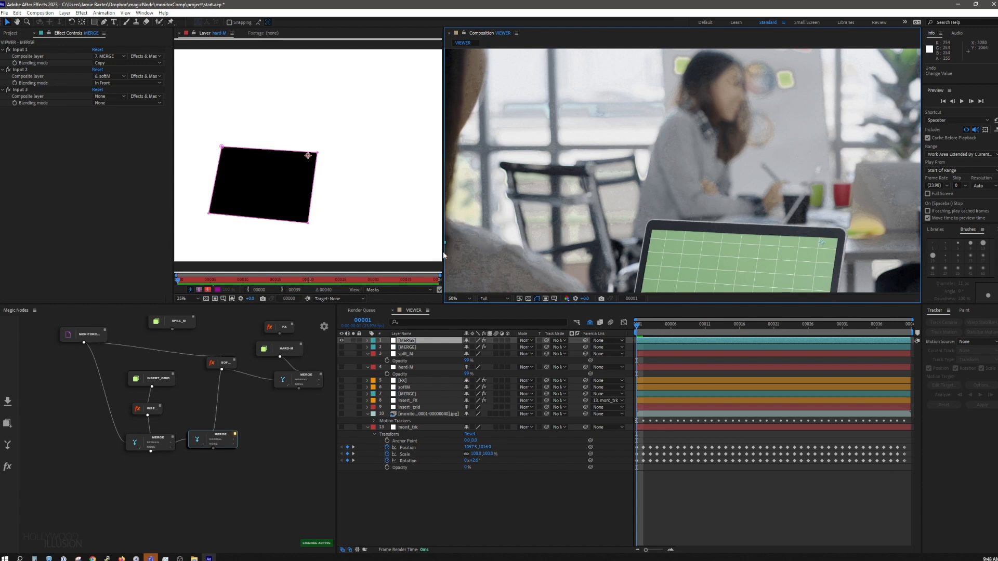
drag(444, 252, 520, 252)
scroll(772, 190, down, 2)
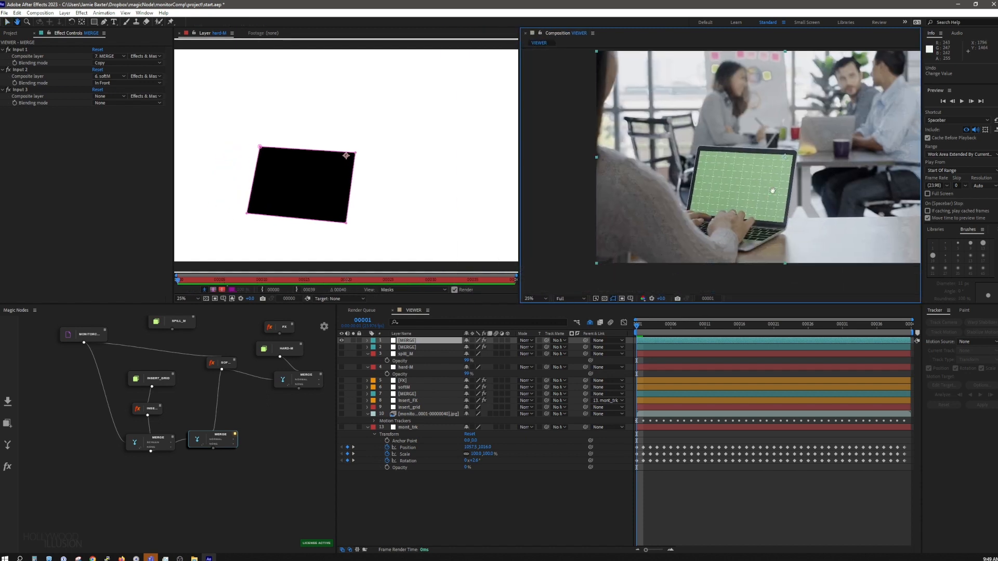
Spread out the footage, grid and Merge nodes, and move spill_M away from the softM node.
mouse_move(209, 436)
mouse_down()
mouse_move(235, 456)
mouse_move(226, 445)
mouse_up()
drag(100, 454, 119, 437)
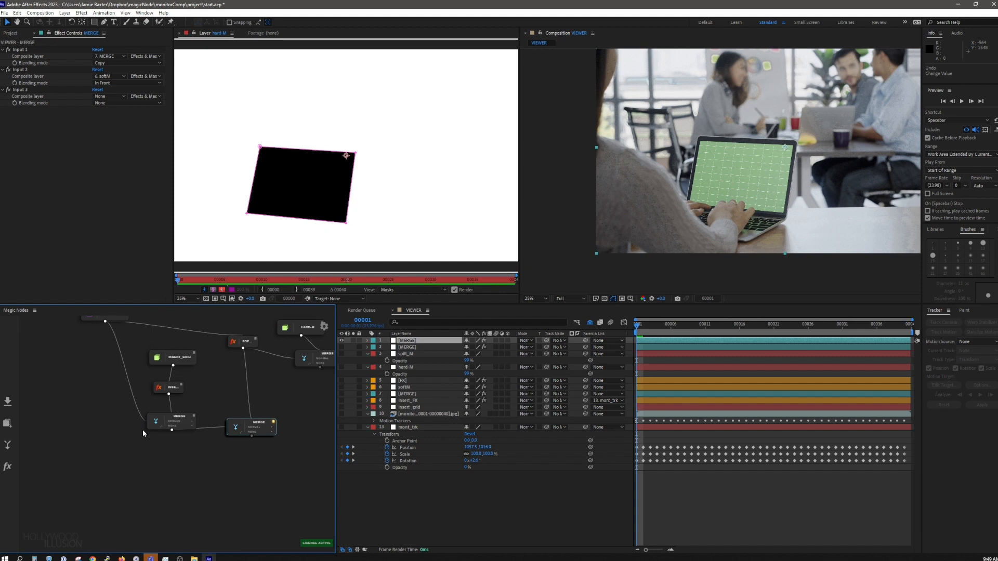
drag(151, 366, 141, 367)
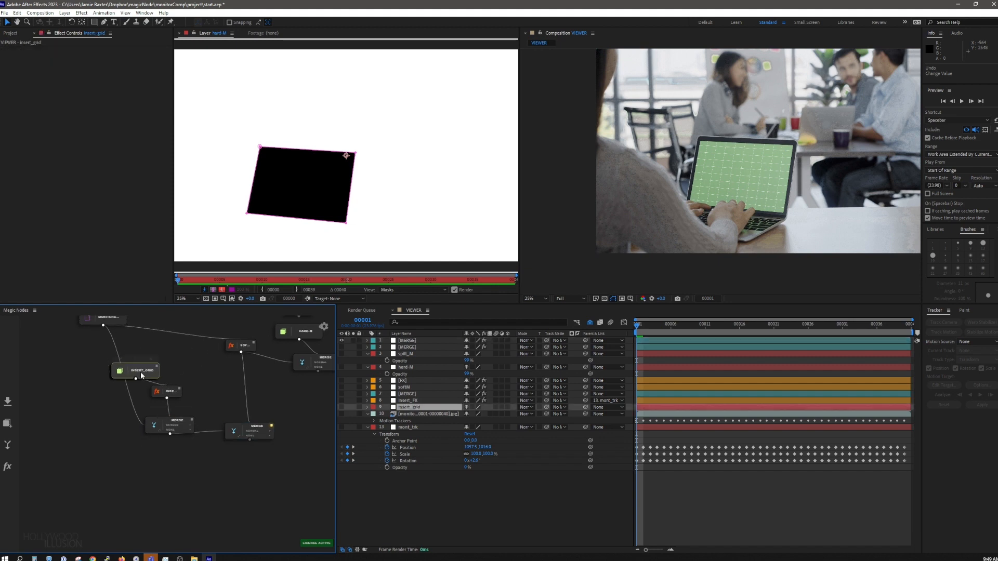
drag(246, 373, 145, 469)
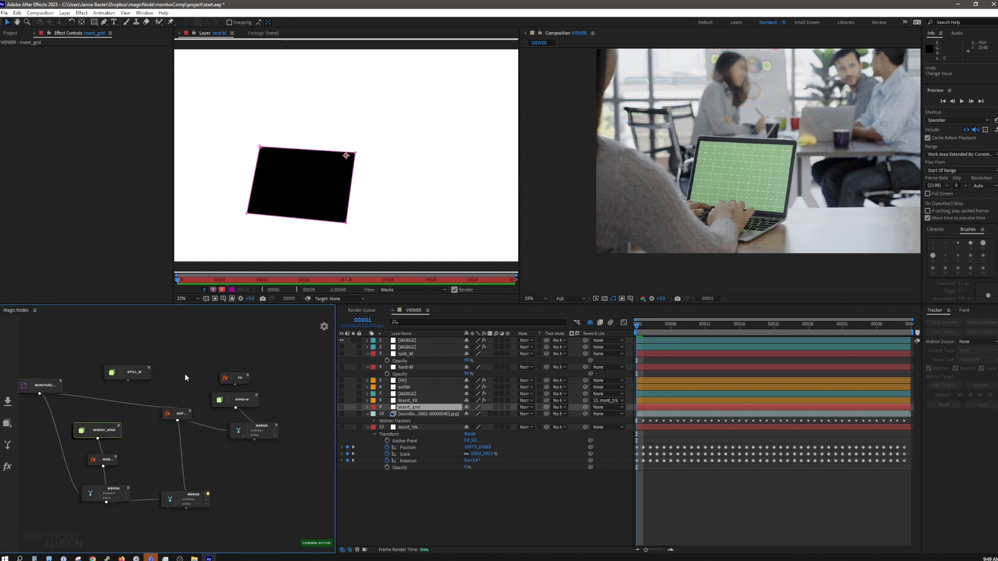
drag(60, 382, 72, 334)
drag(154, 367, 322, 347)
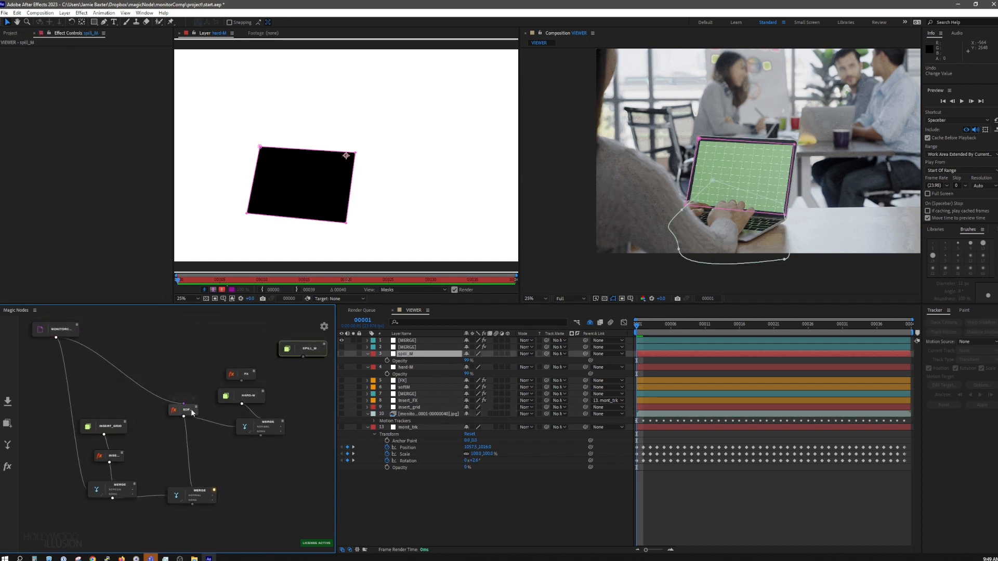
Spread out the softM, hard-M, FX and matte Merge nodes, and disconnect softM from the final Merge node.
drag(192, 409, 210, 354)
drag(253, 397, 311, 385)
drag(229, 373, 260, 345)
click(193, 486)
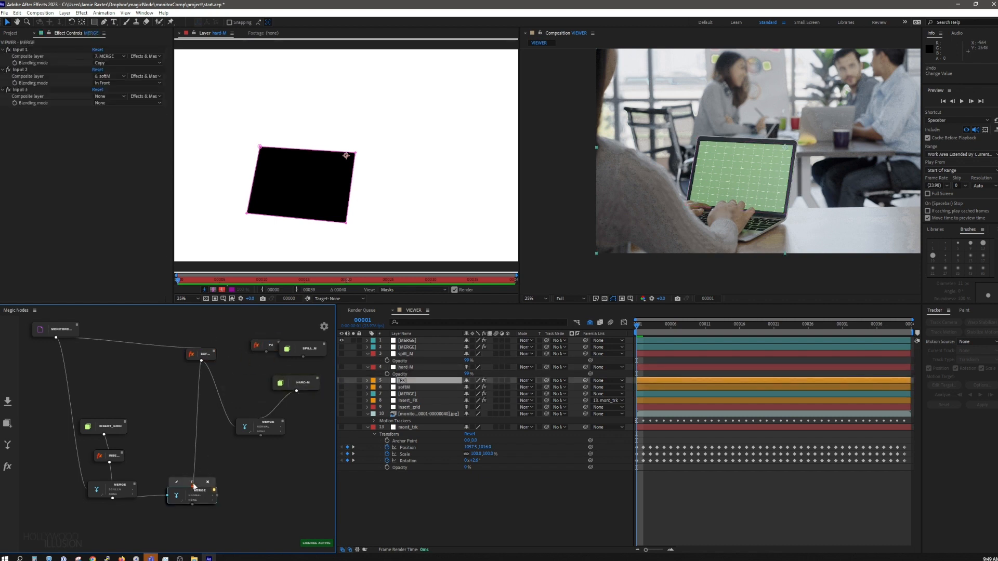
drag(273, 432, 294, 424)
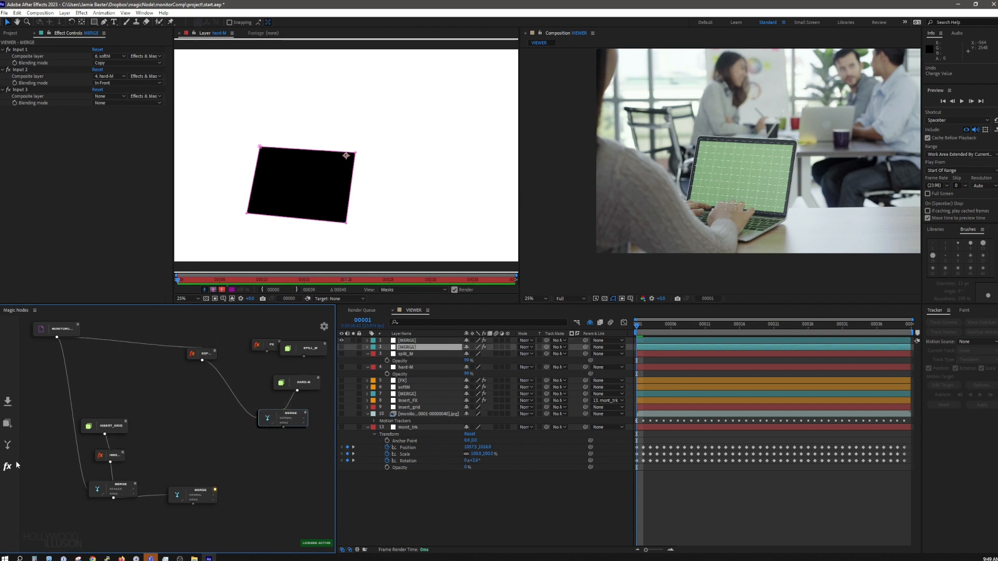
Move the spare FX node to the open area, rename it spillSup, feed it the monitor footage and view it.
drag(262, 345, 152, 390)
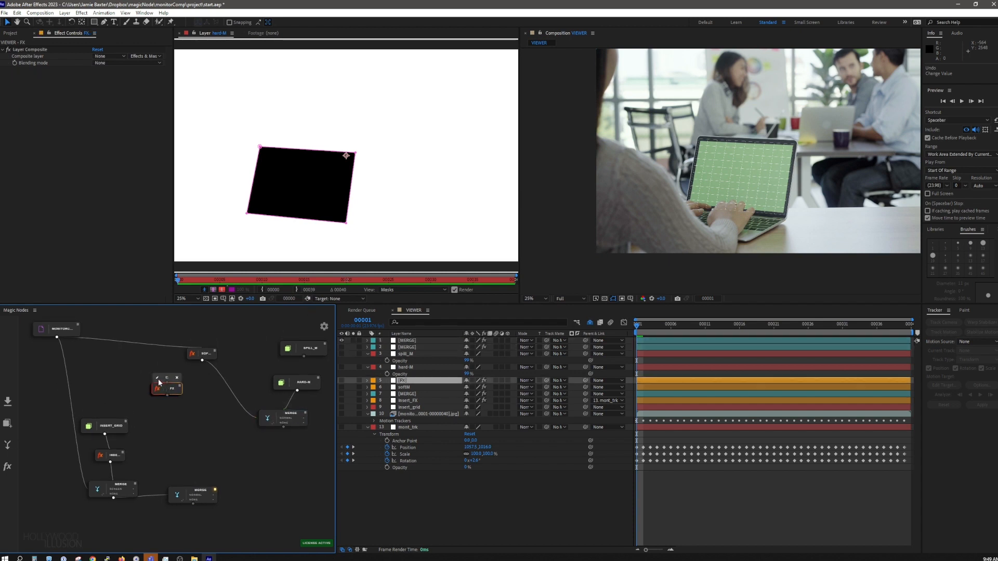
double_click(157, 384)
click(172, 398)
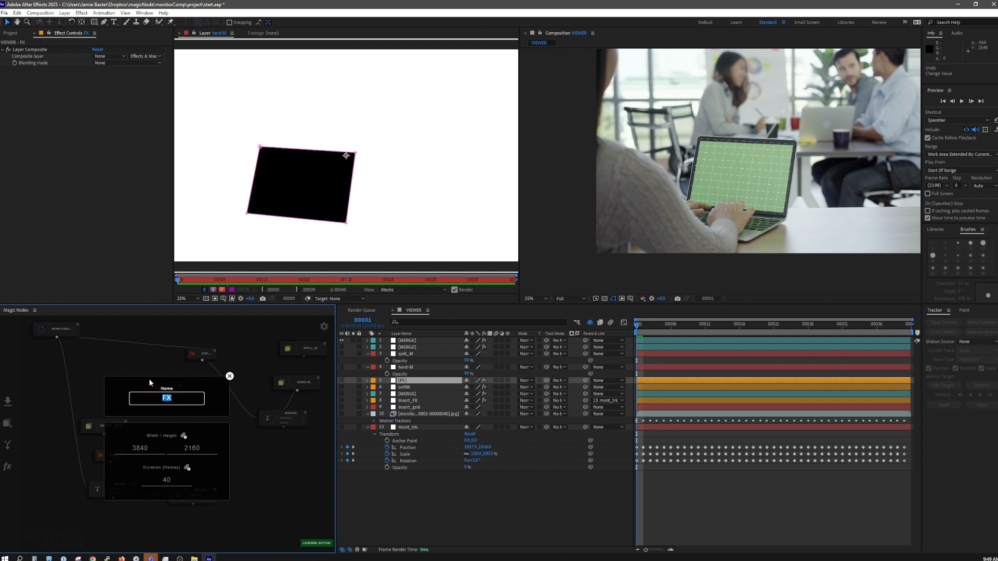
text(SPILLSUP)
click(229, 376)
drag(57, 341, 179, 389)
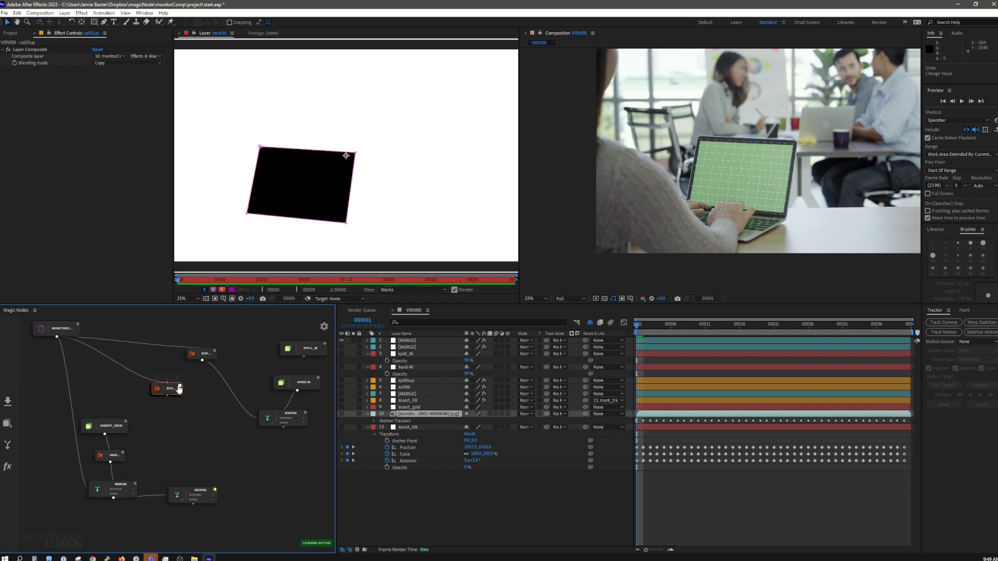
click(180, 387)
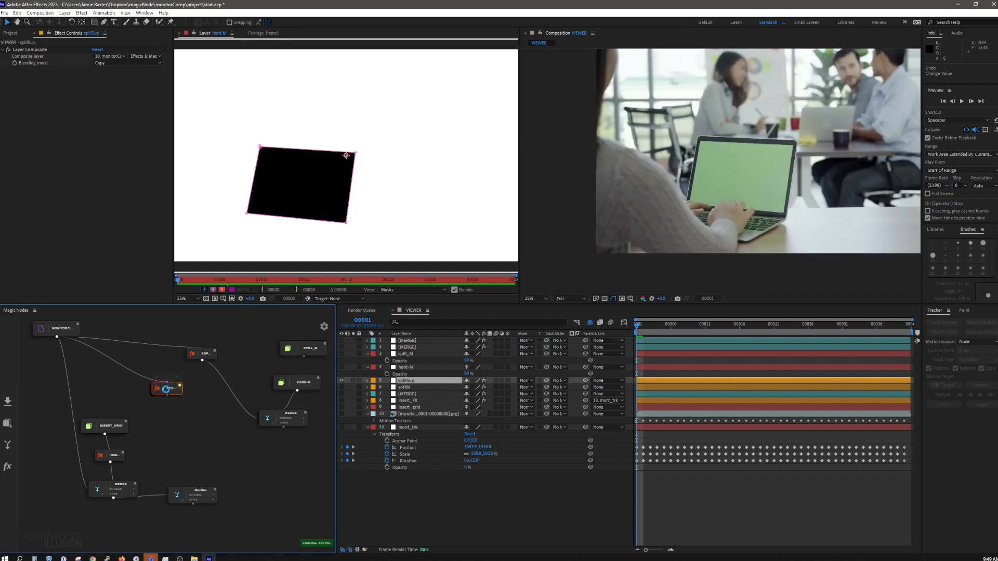
Add Hue/Saturation to spillSup, widen its Greens range toward yellow and set Green Saturation to -100.
double_click(166, 390)
key(Tab)
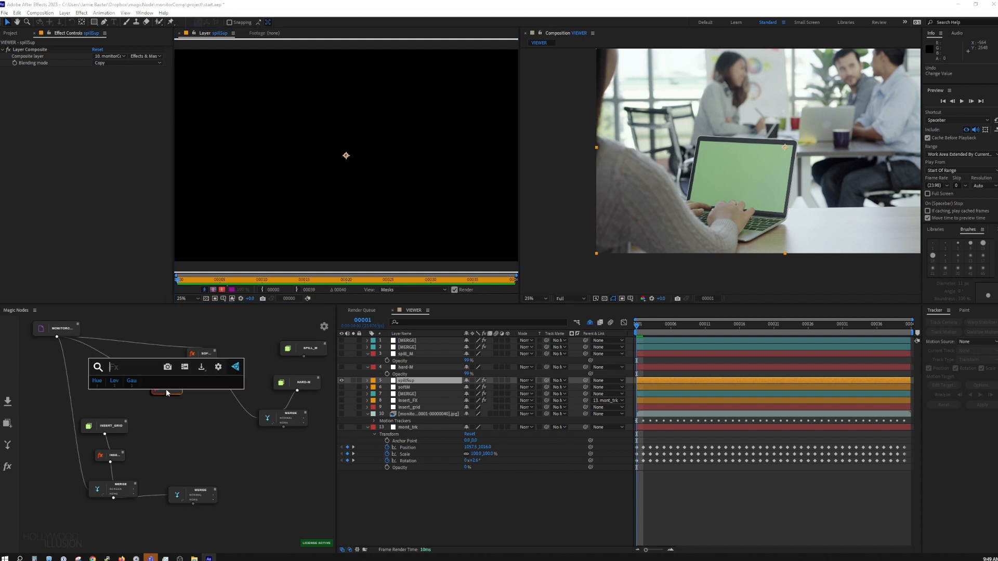
click(97, 380)
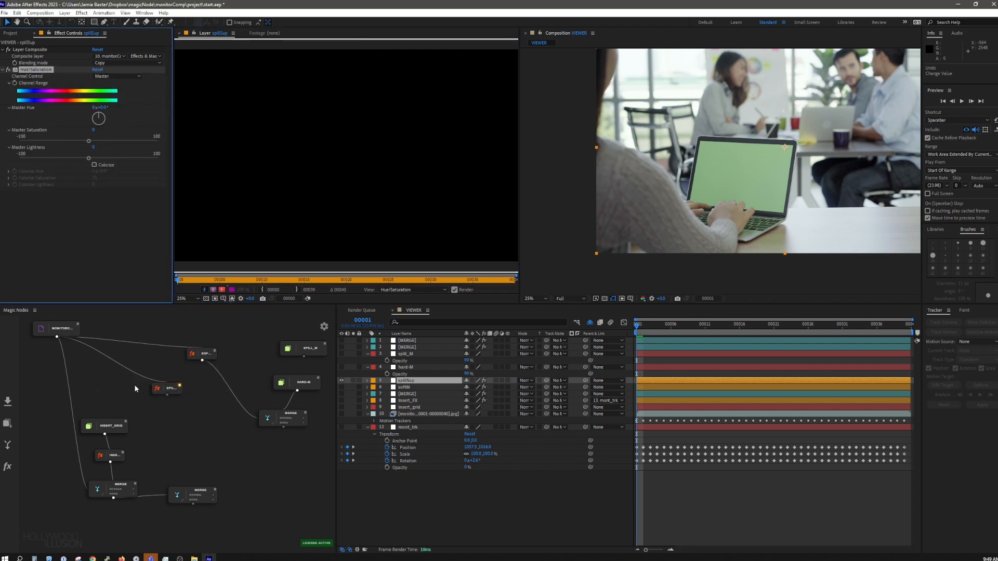
click(108, 76)
click(108, 103)
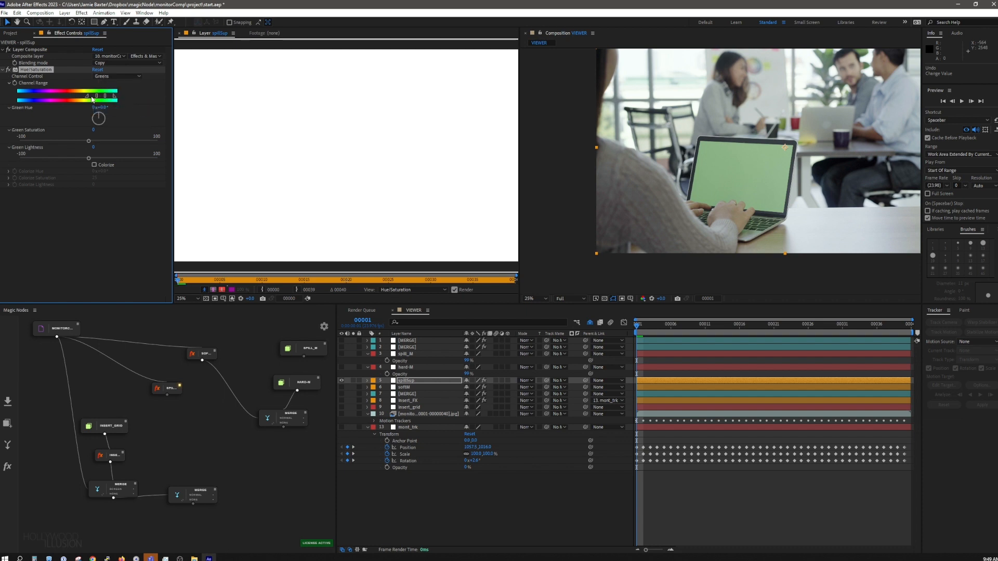
drag(88, 96, 96, 97)
drag(89, 141, 20, 141)
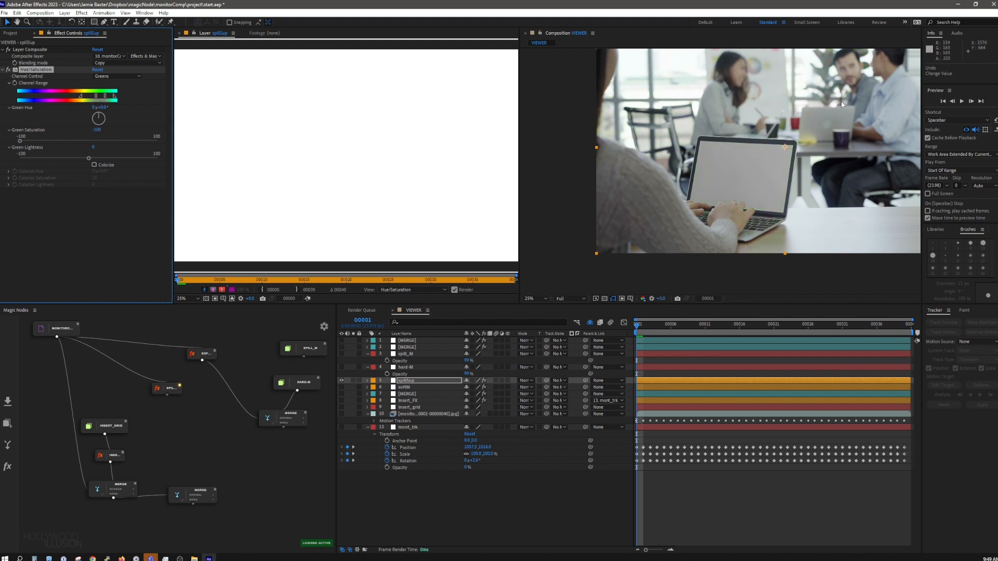
click(776, 107)
key(space)
drag(790, 101, 762, 141)
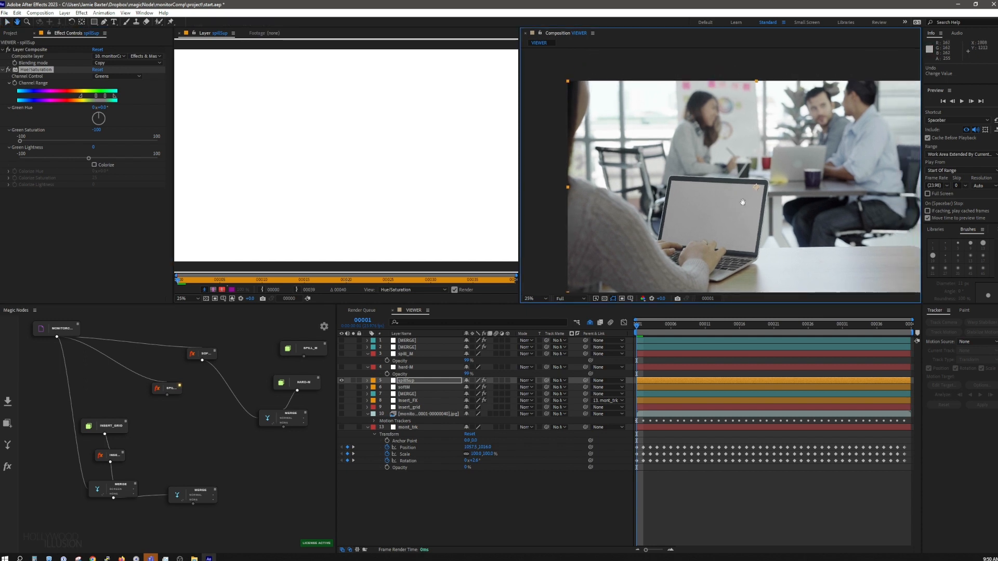
Add Set Matte to spillSup, taking the matte from spill_M with Effects & Masks.
click(168, 390)
key(Tab)
text(set)
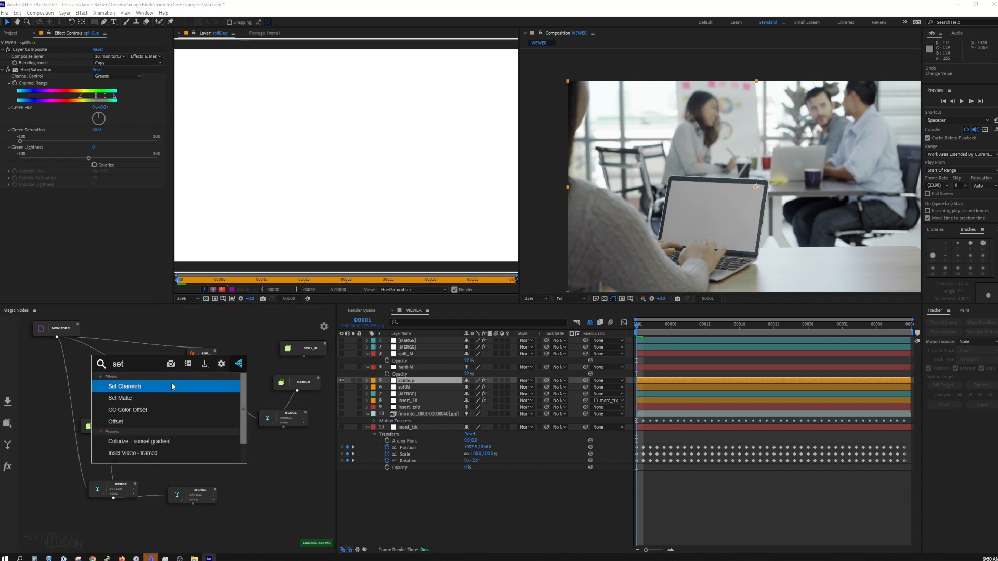
key(Down)
key(Return)
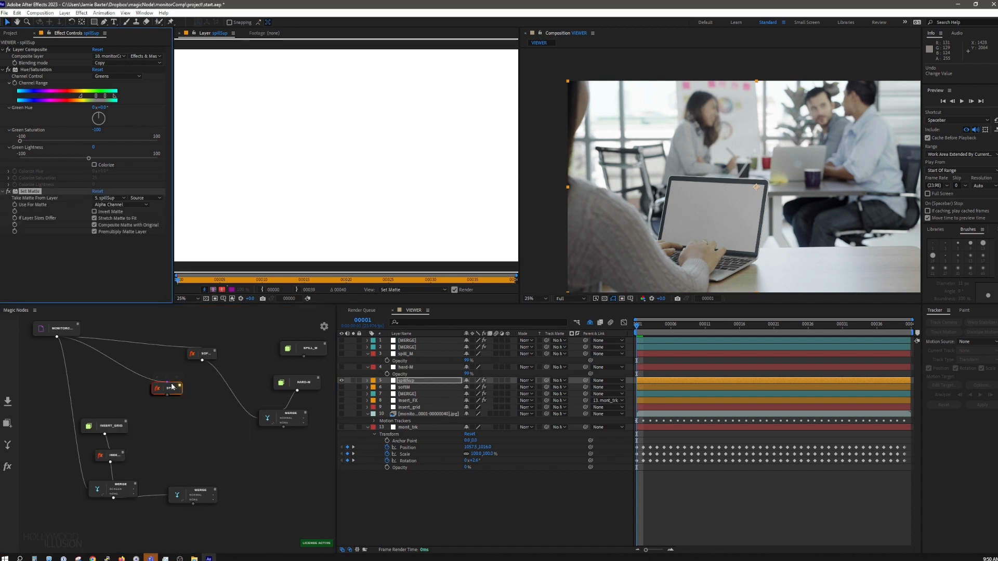
click(107, 199)
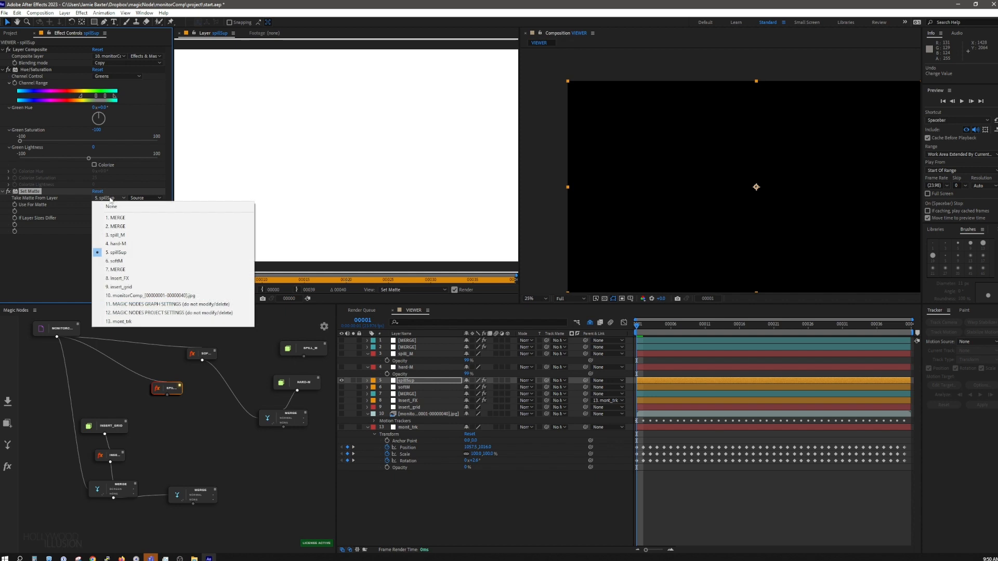
click(145, 235)
click(147, 198)
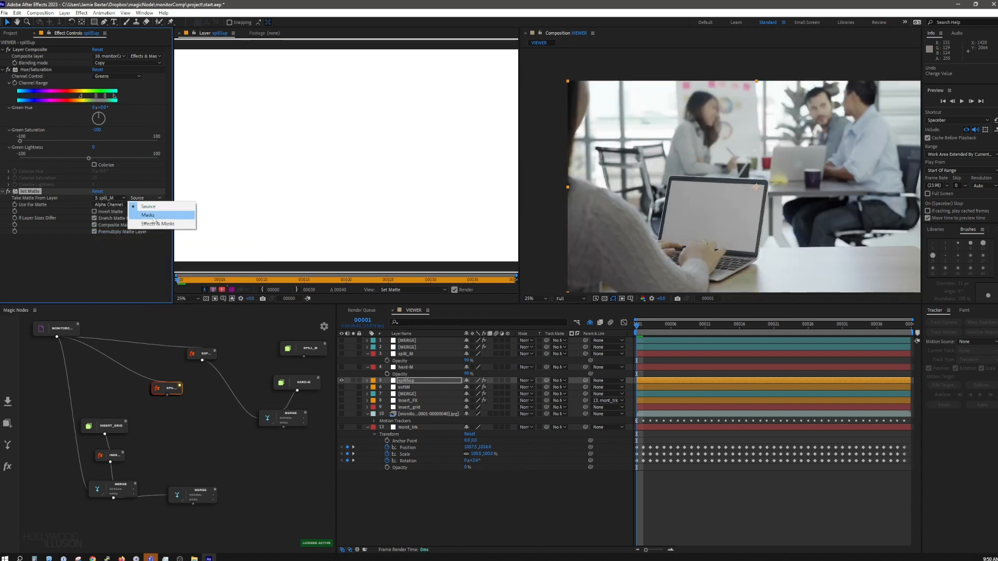
click(158, 223)
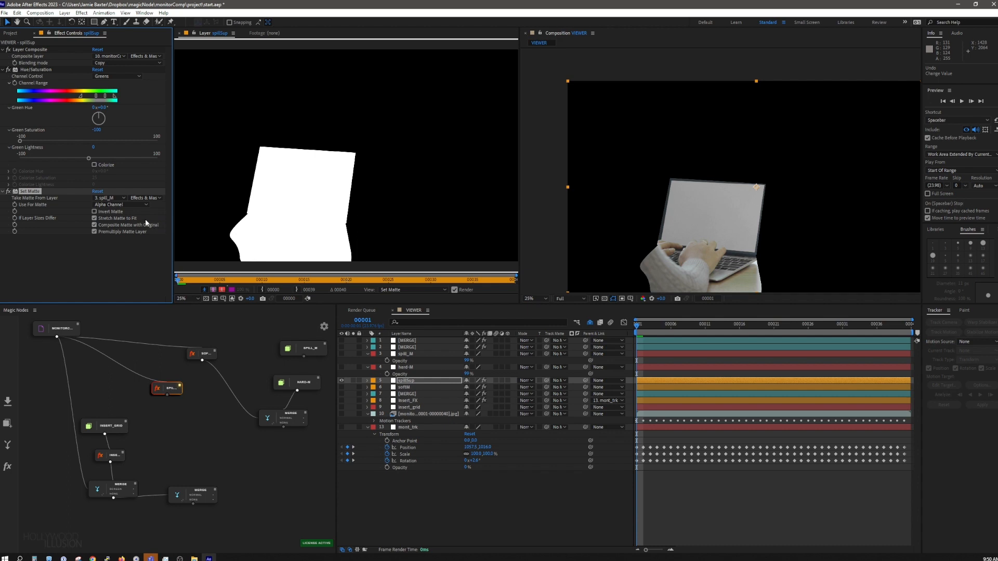
Add a Merge node below spillSup, place spillSup in front of the monitor footage, and view the merged result.
click(200, 436)
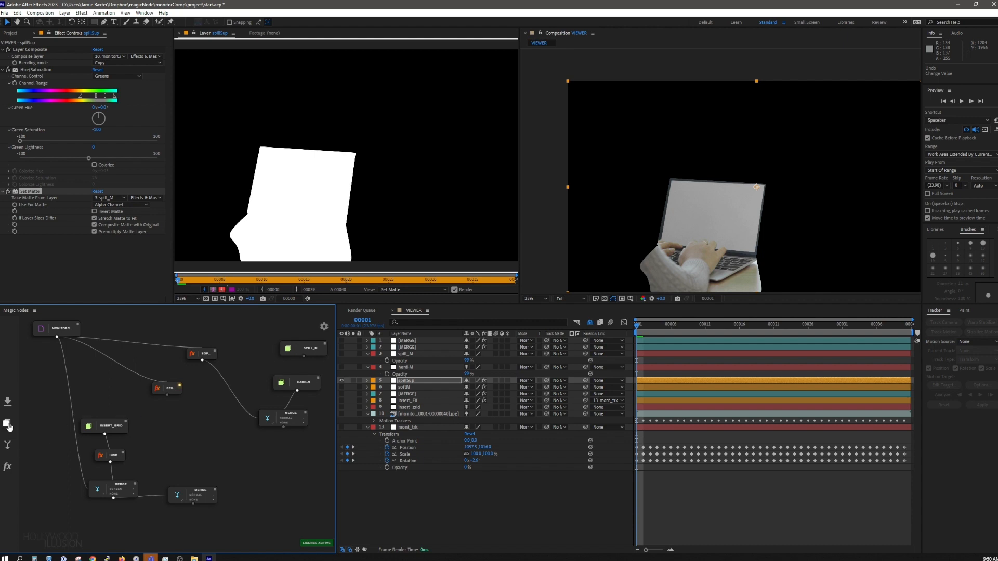
click(8, 447)
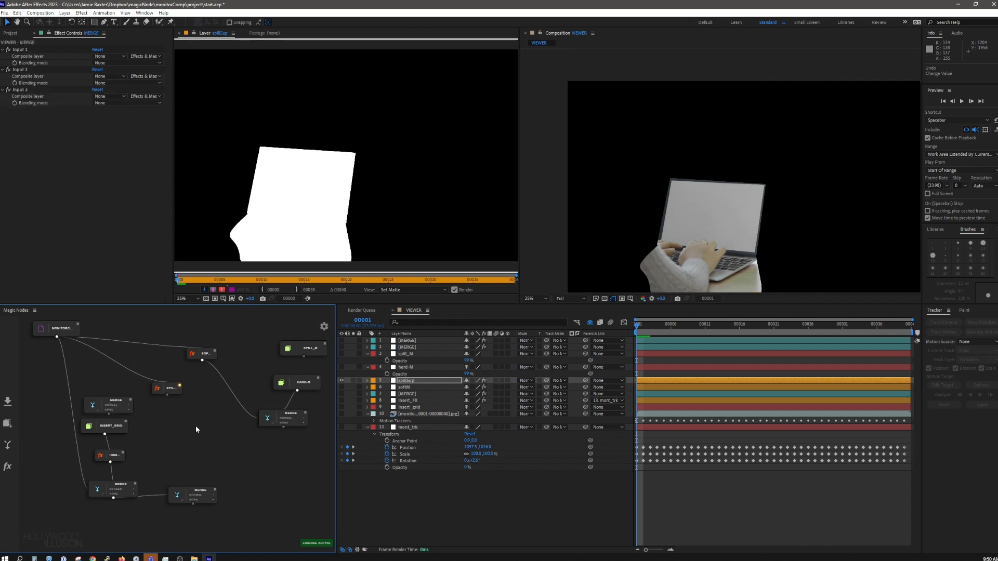
drag(186, 415, 198, 420)
drag(58, 338, 177, 414)
click(198, 413)
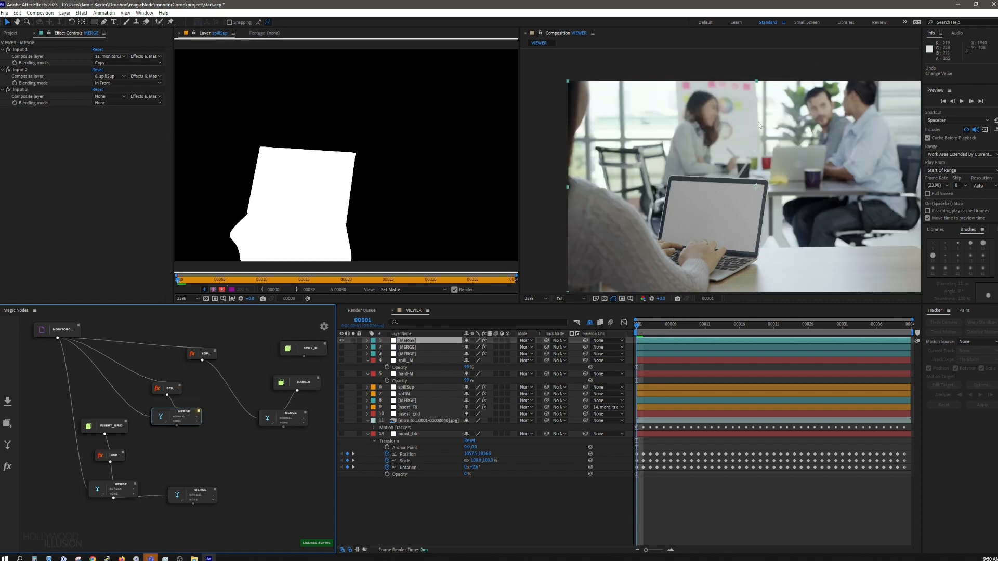
drag(165, 389, 174, 389)
click(182, 423)
drag(182, 422, 182, 417)
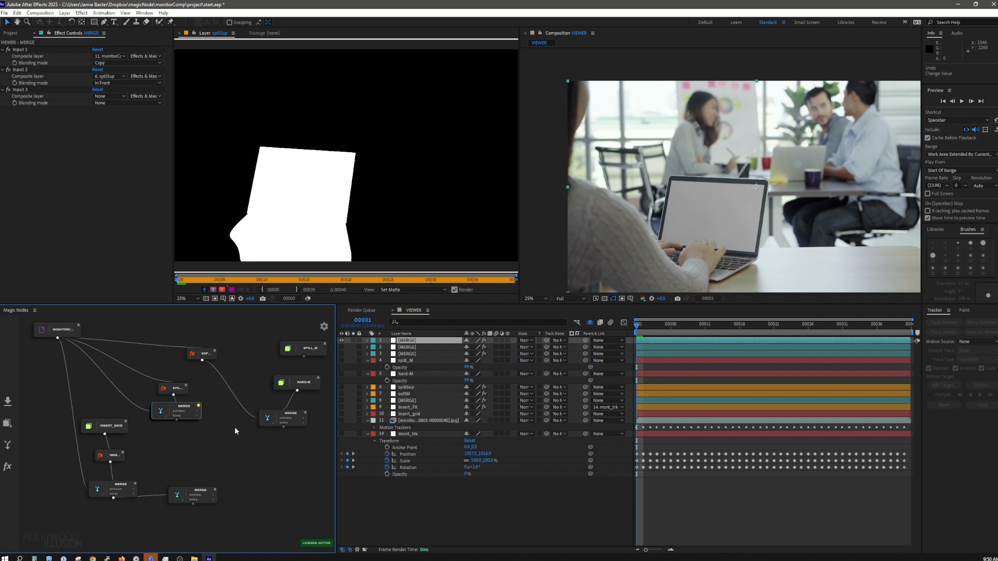
Add an FX node fed by the spill suppression Merge and apply Set Matte to it.
drag(54, 465, 53, 465)
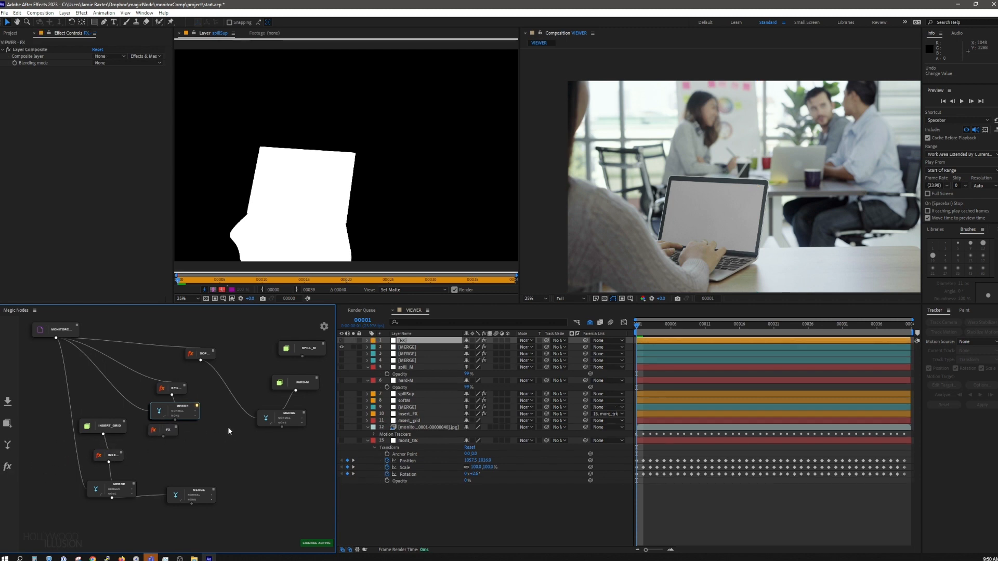
drag(174, 420, 181, 443)
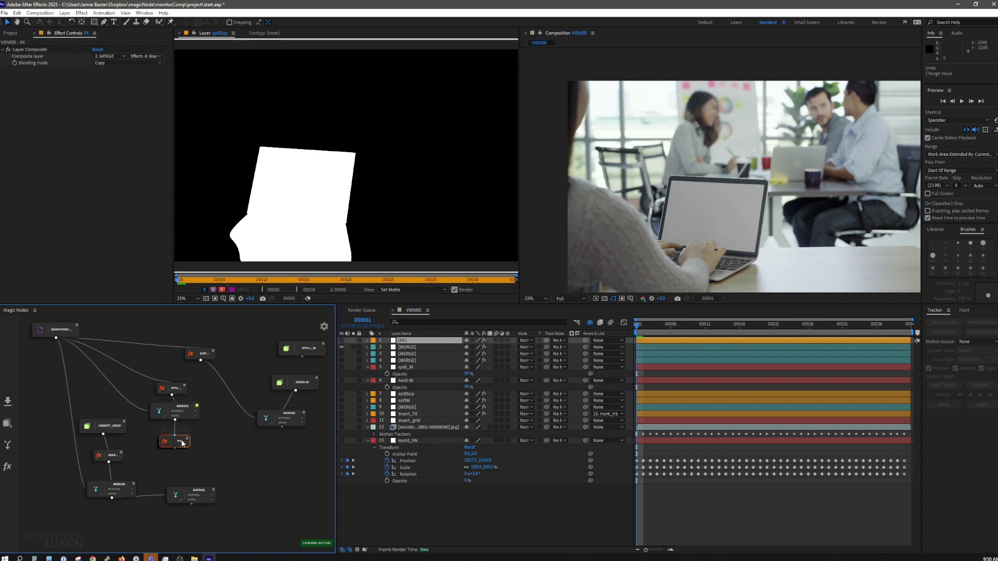
double_click(184, 440)
text(ske)
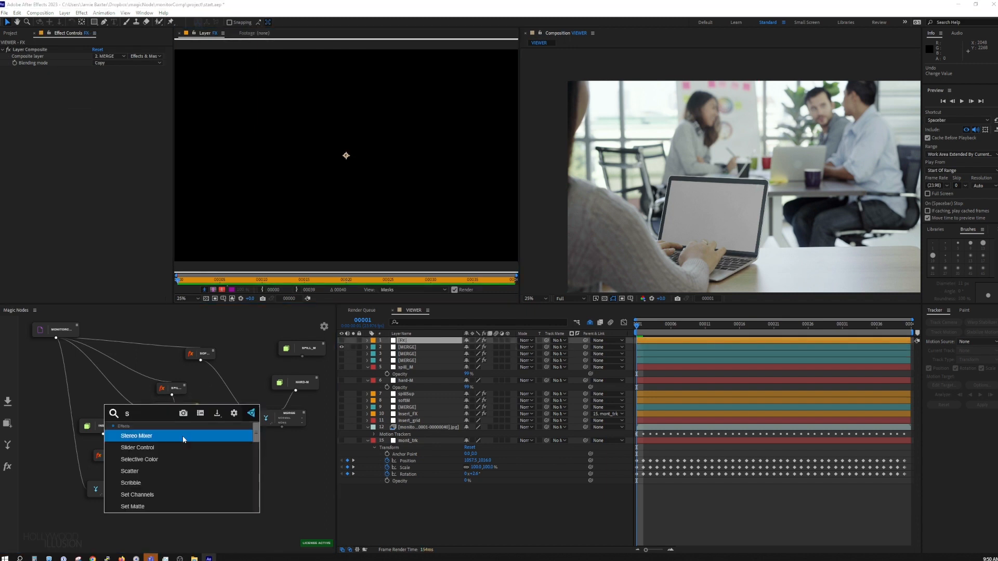
key(BackSpace)
key(BackSpace)
text(et)
click(184, 447)
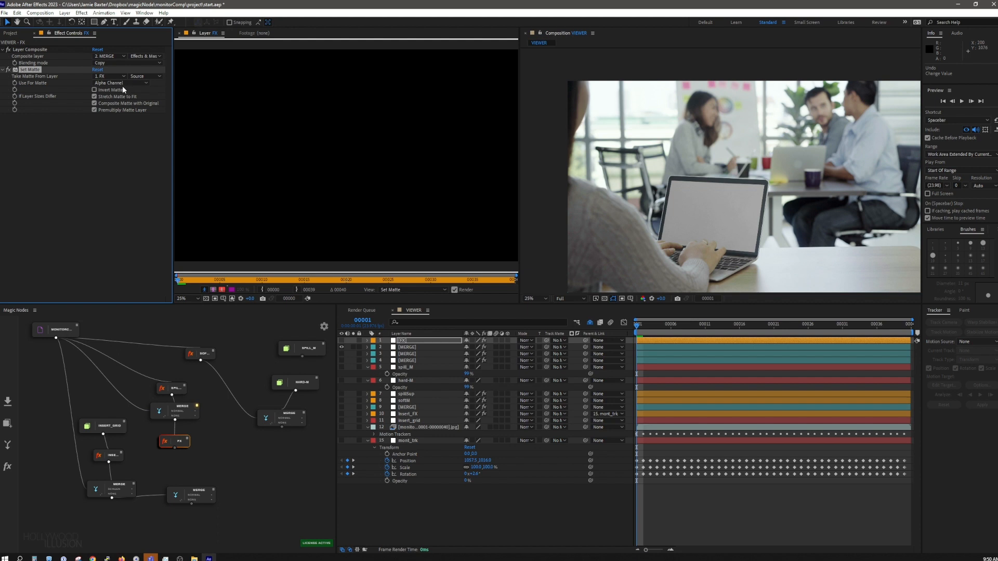
Rename the Merge node combining softM and hard-M as soft_hrdMatte.
click(289, 413)
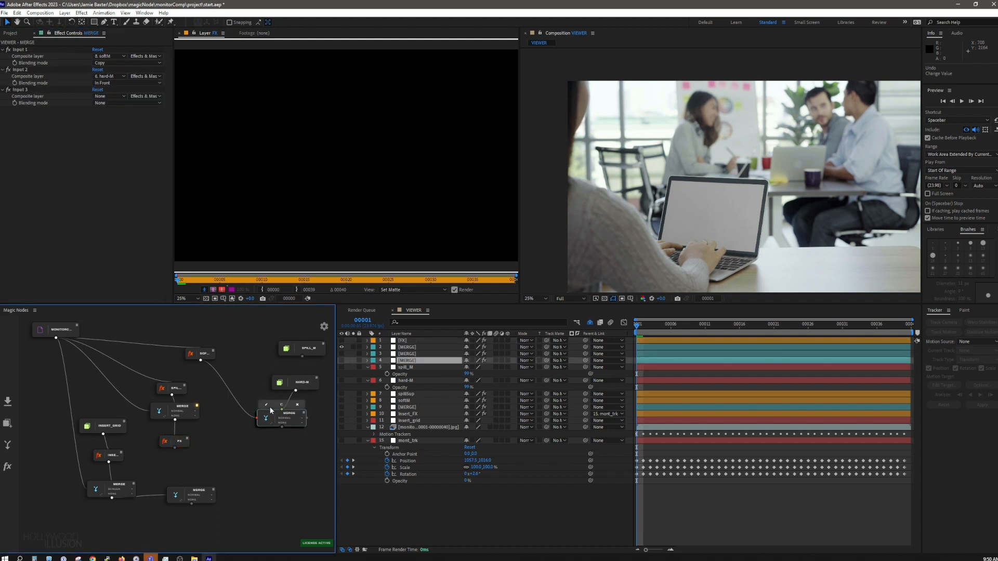
click(267, 404)
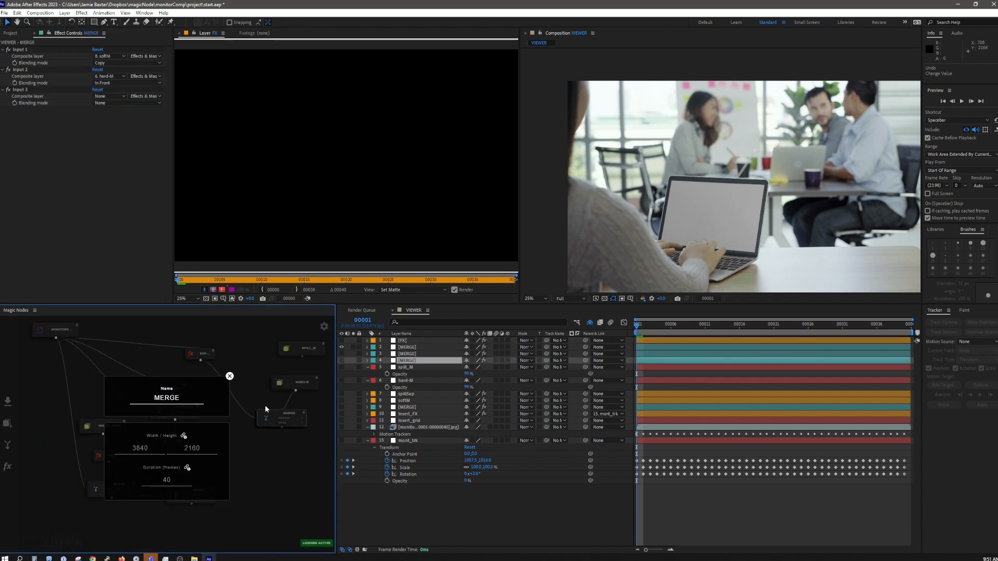
double_click(188, 395)
text(S)
text(OFT)
text(_)
text(_H)
text(RDM)
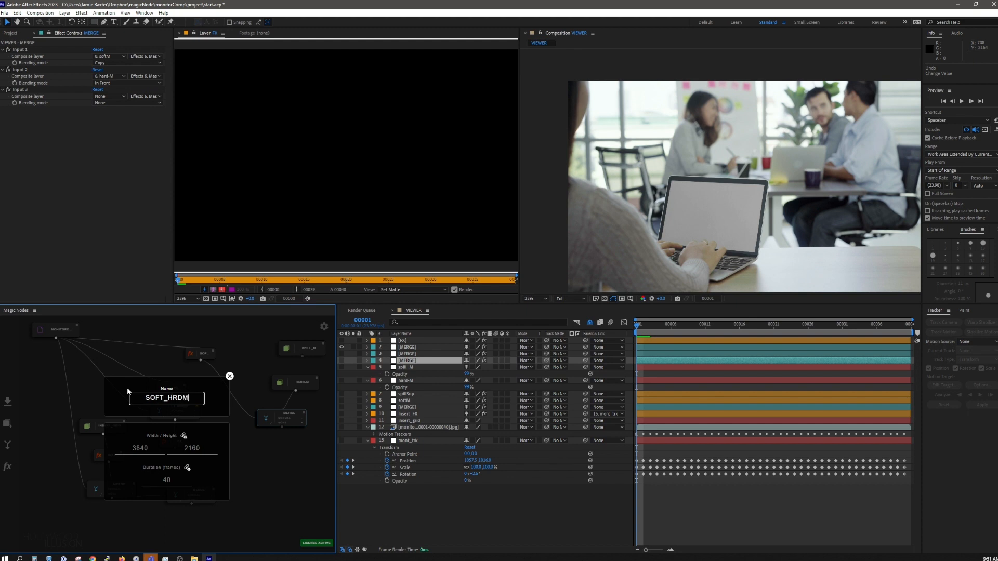
text(ATTE)
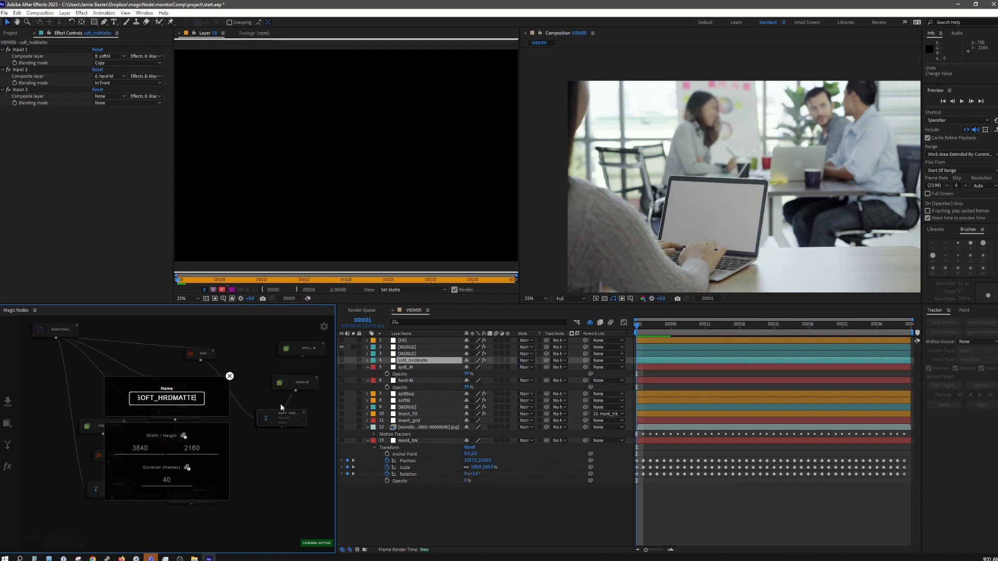
click(230, 376)
Set the FX node's Set Matte source to soft_hrdMatte with Effects & Masks.
click(173, 443)
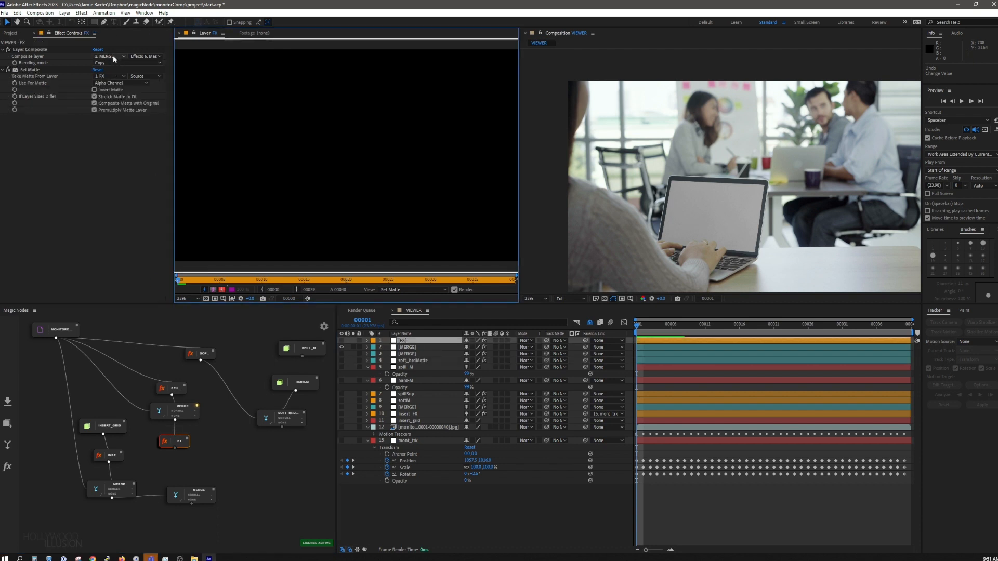
click(110, 76)
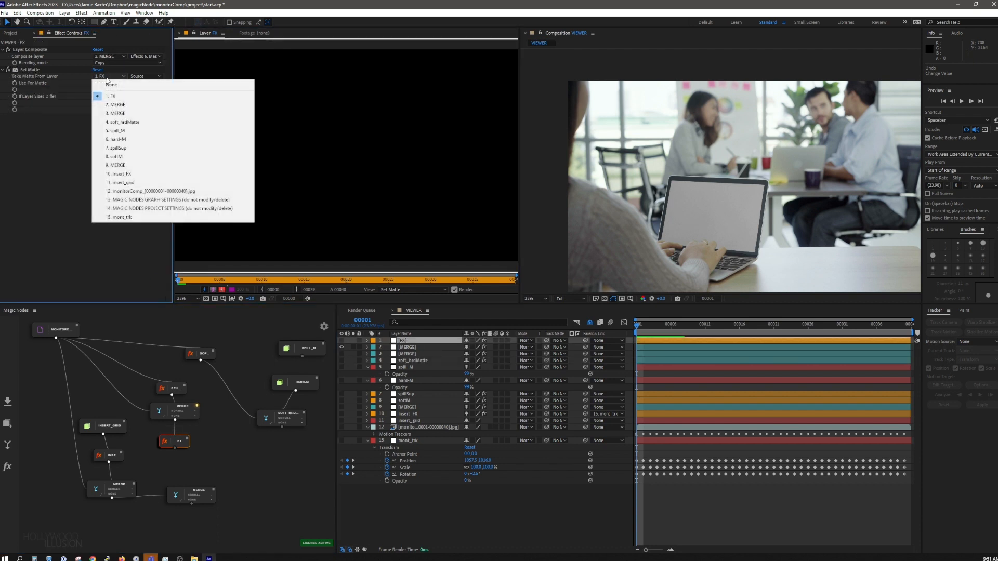
click(151, 122)
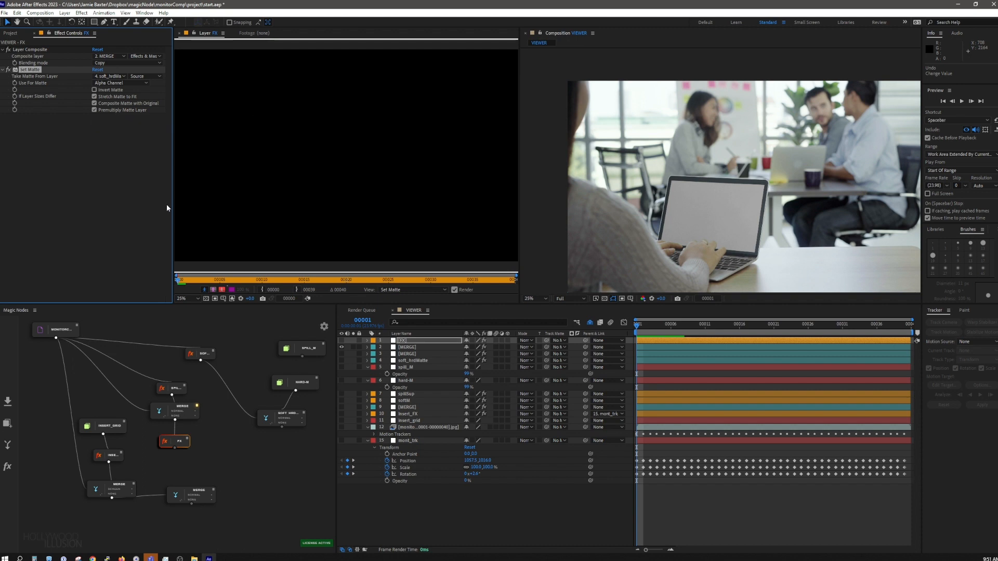
click(139, 77)
click(163, 103)
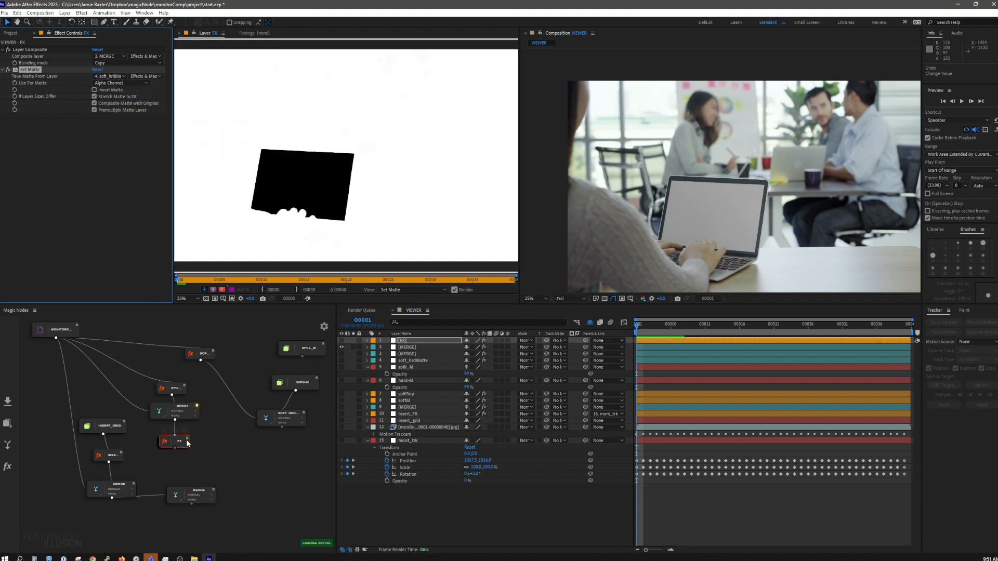
View the matted FX node, connect it in front of the grid in the final Merge, and view that composite.
click(188, 441)
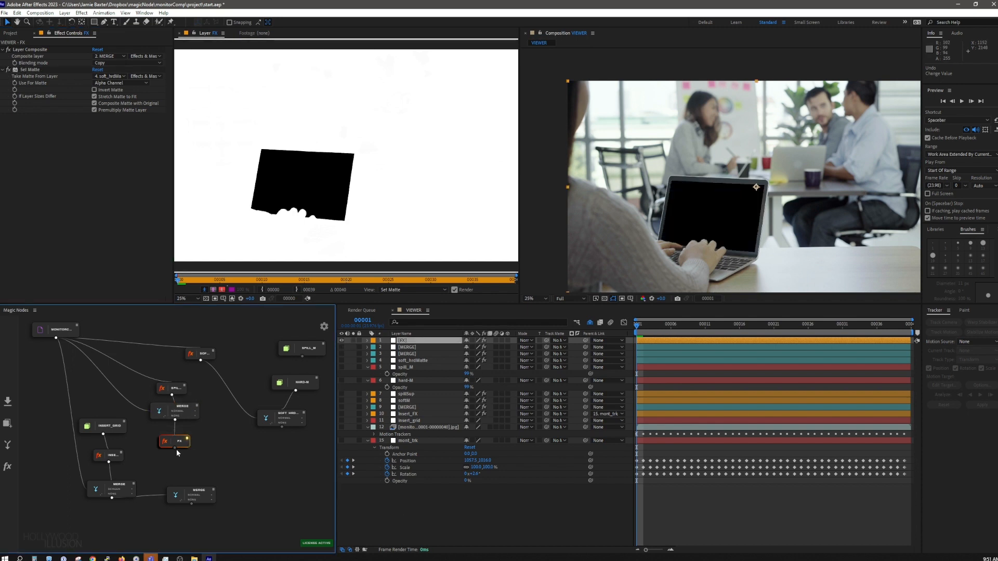
drag(177, 449, 180, 463)
click(213, 492)
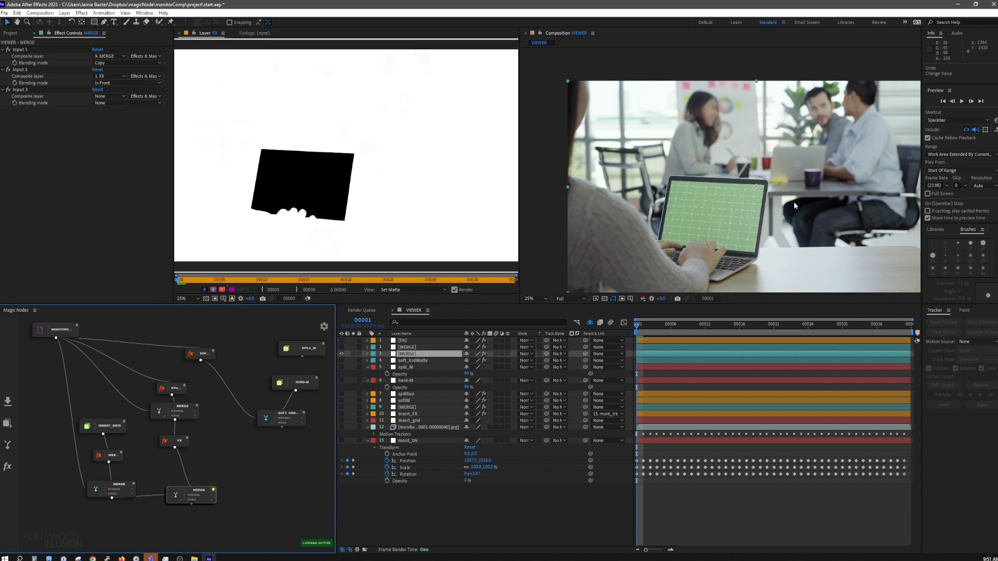